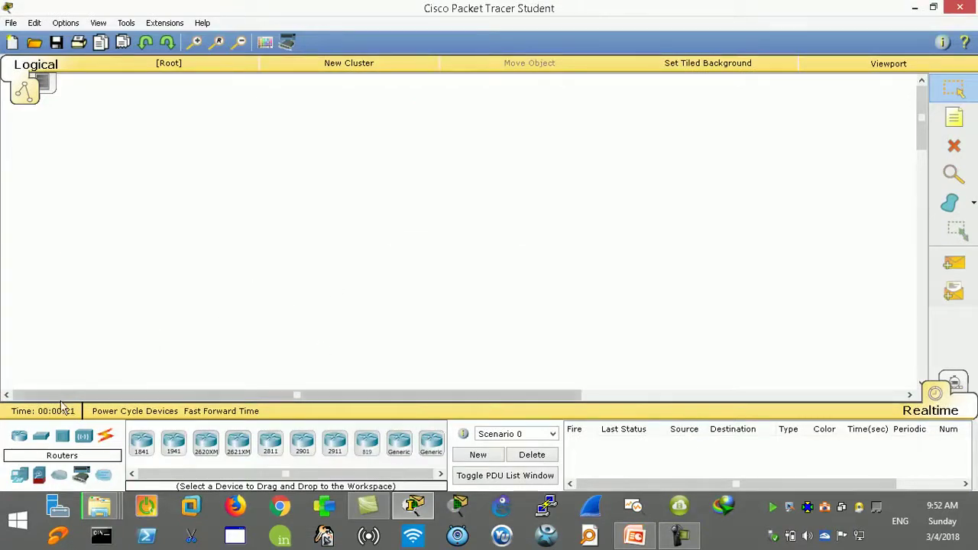
- Place a 2960-24TT switch on the empty workspace and shift it slightly upward
{"action": "left_click", "coordinate": [41, 438]}
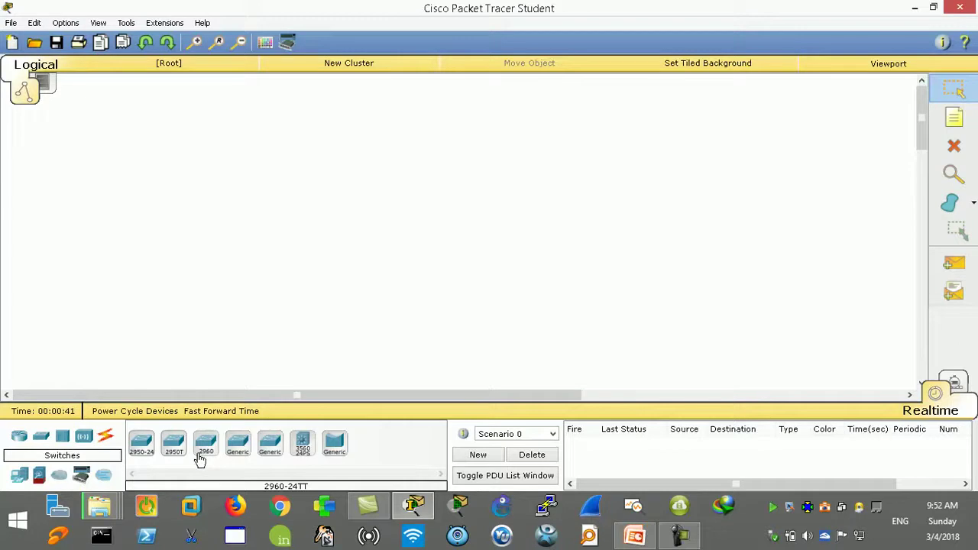
{"action": "left_click_drag", "start_coordinate": [205, 448], "coordinate": [318, 238]}
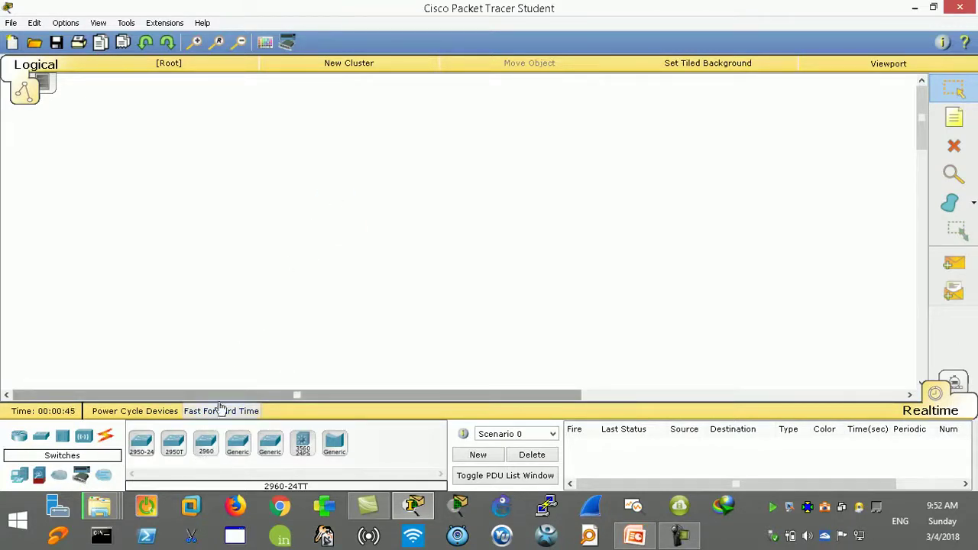
{"action": "left_click", "coordinate": [206, 445]}
{"action": "left_click", "coordinate": [308, 214]}
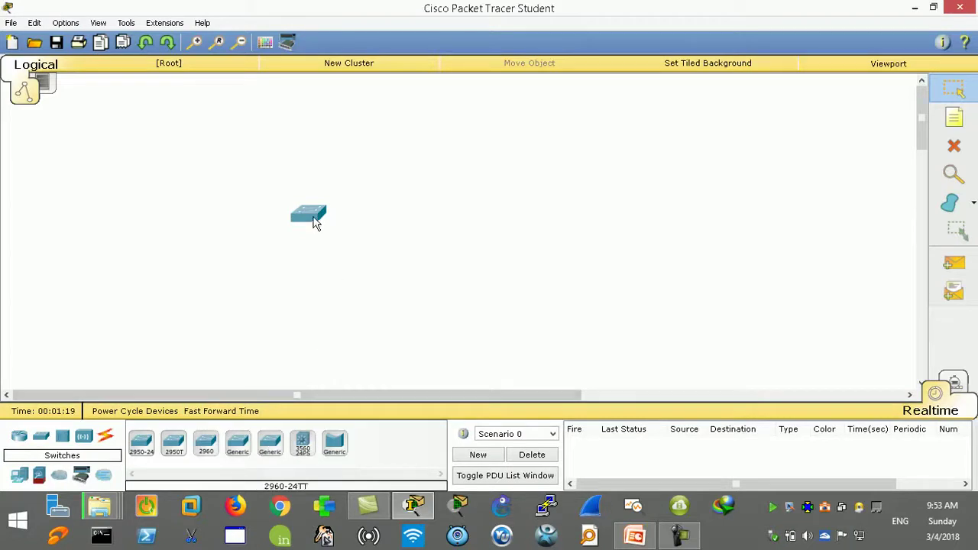
{"action": "left_click_drag", "start_coordinate": [317, 218], "coordinate": [332, 177]}
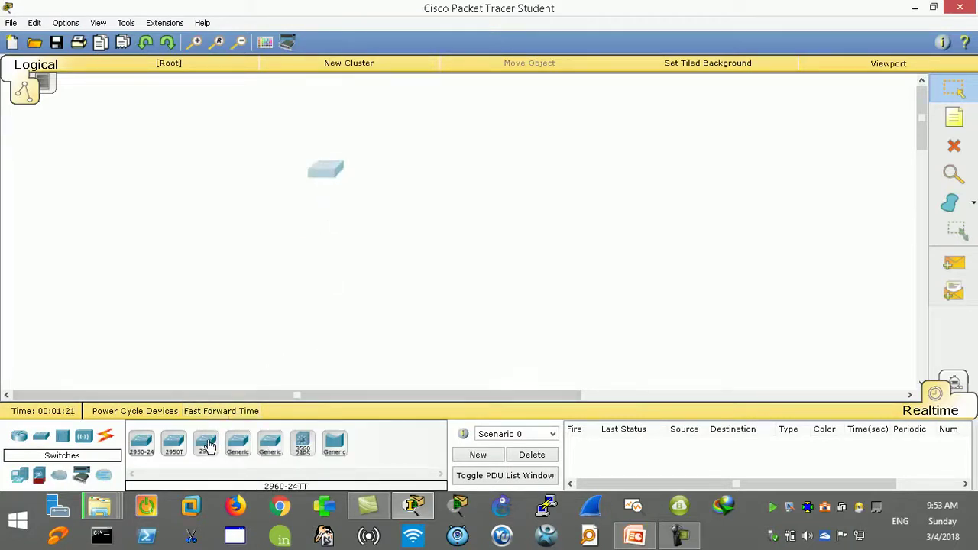
- Inspect the switch's front-panel ports in an enlarged physical device view, and close its window
{"action": "left_click", "coordinate": [326, 171]}
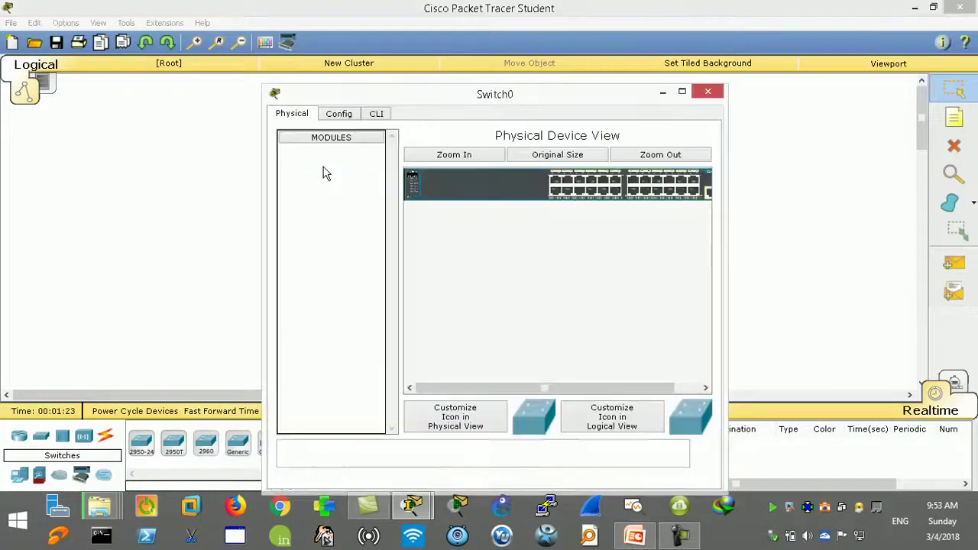
{"action": "left_click", "coordinate": [681, 92]}
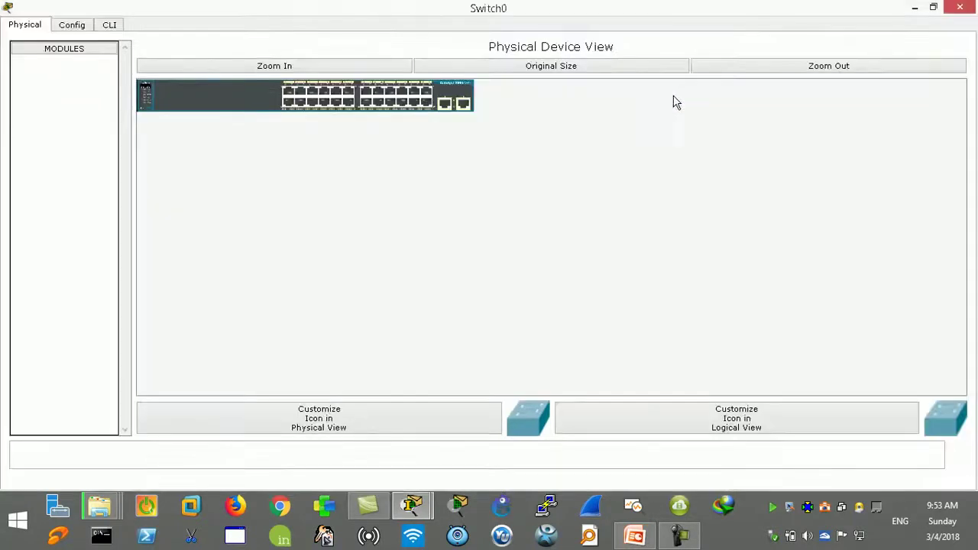
{"action": "left_click", "coordinate": [322, 69]}
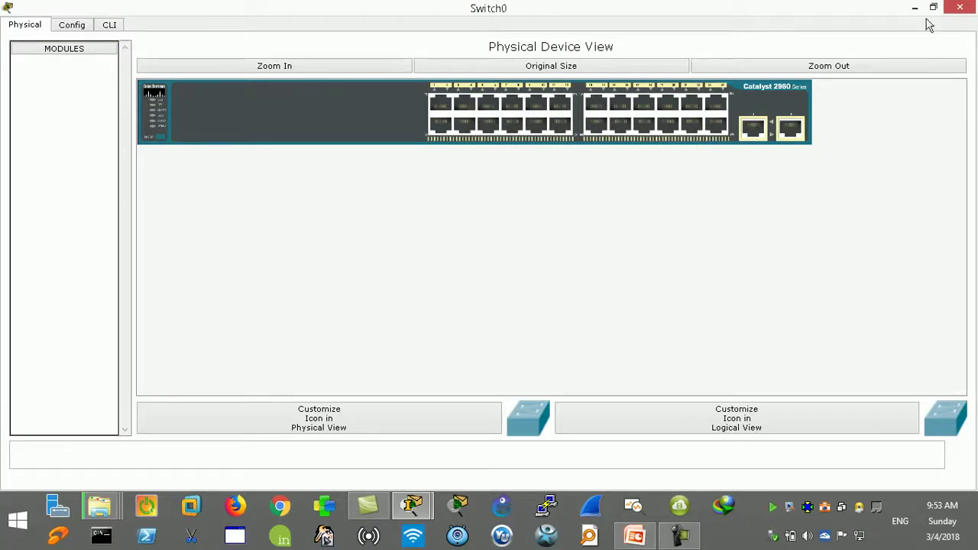
{"action": "left_click", "coordinate": [958, 11]}
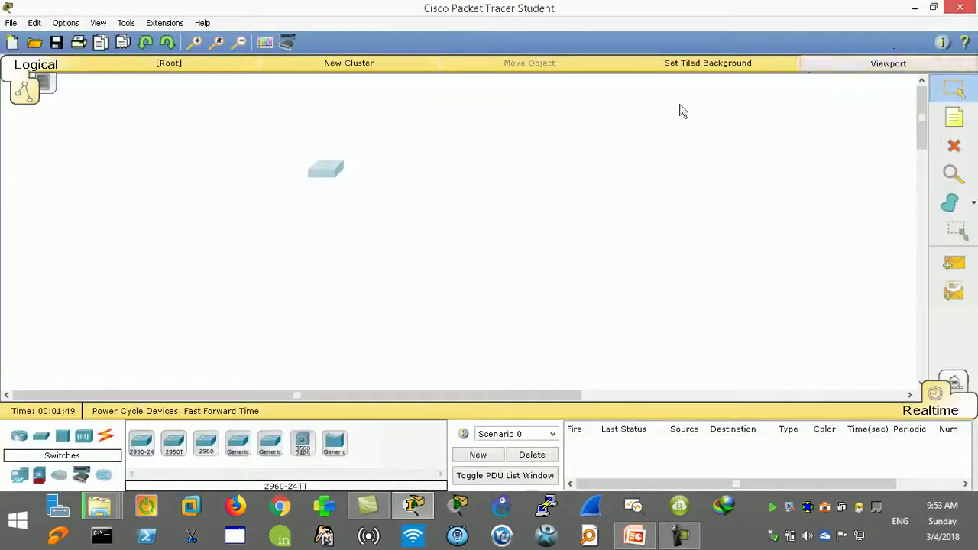
- Move the switch slightly down and to the left on the workspace
{"action": "left_click_drag", "start_coordinate": [350, 174], "coordinate": [295, 186]}
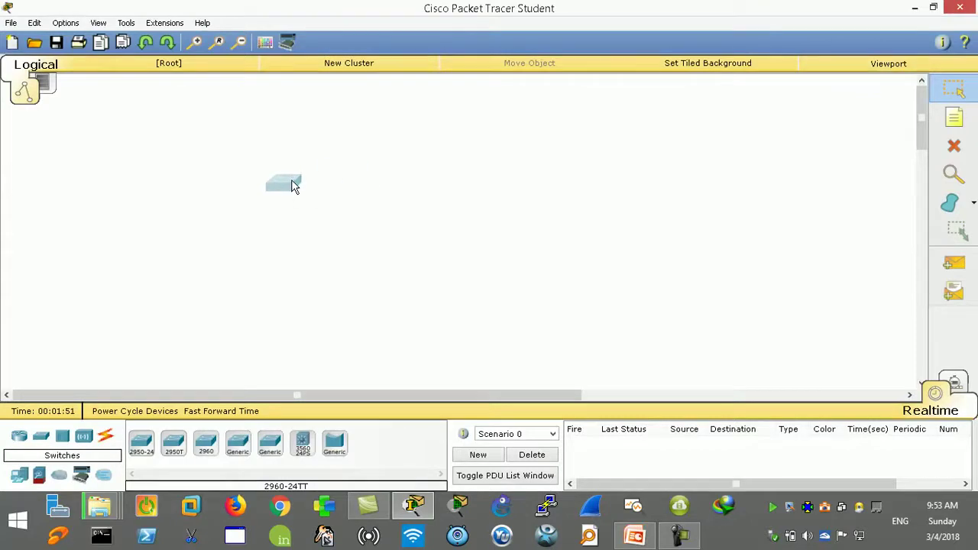
{"action": "left_click", "coordinate": [289, 187]}
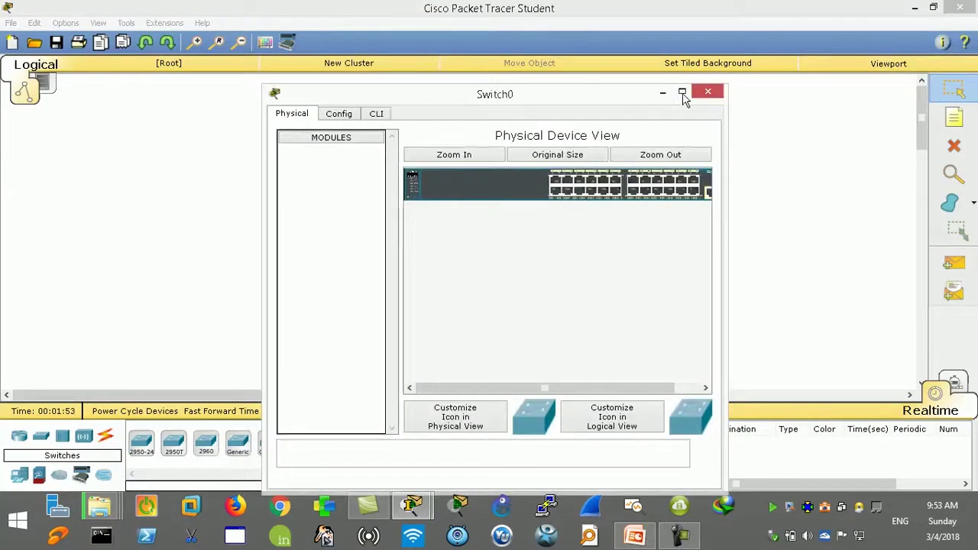
{"action": "left_click", "coordinate": [708, 94]}
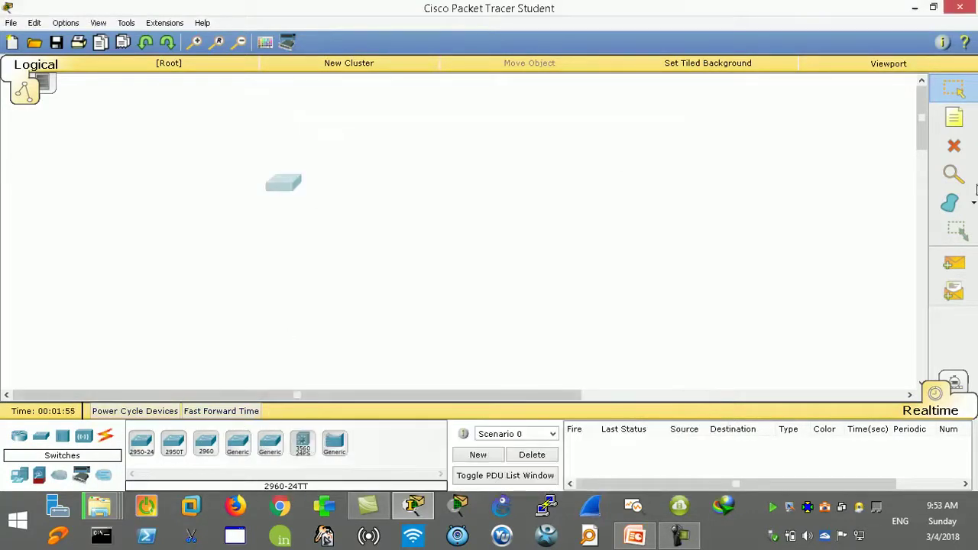
- Add a text note beside the switch with the lines "Number of Ports" and "Speed Ethernet Switches"
{"action": "left_click", "coordinate": [339, 156]}
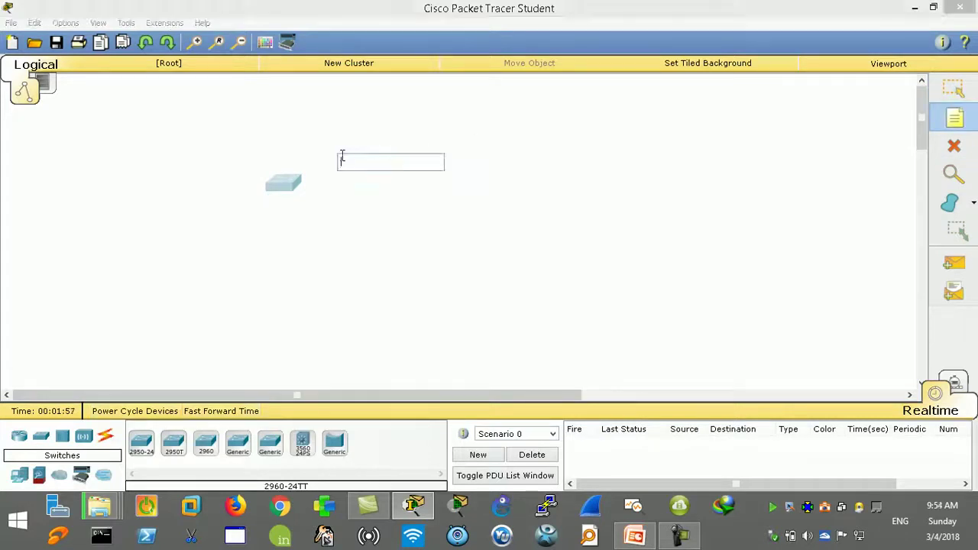
{"action": "type", "text": "Nu"}
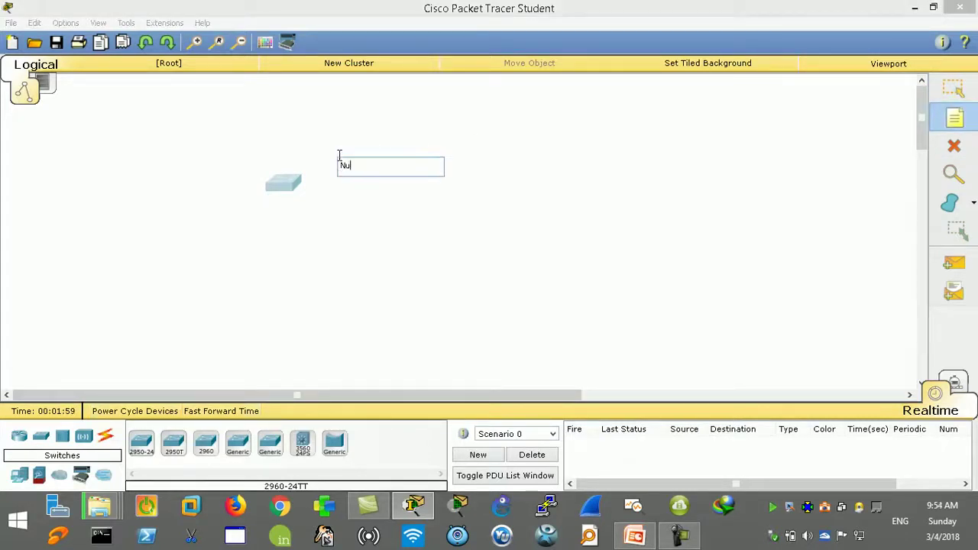
{"action": "type", "text": "mber"}
{"action": "type", "text": "of Ports"}
{"action": "key", "text": "Return"}
{"action": "type", "text": "Speed"}
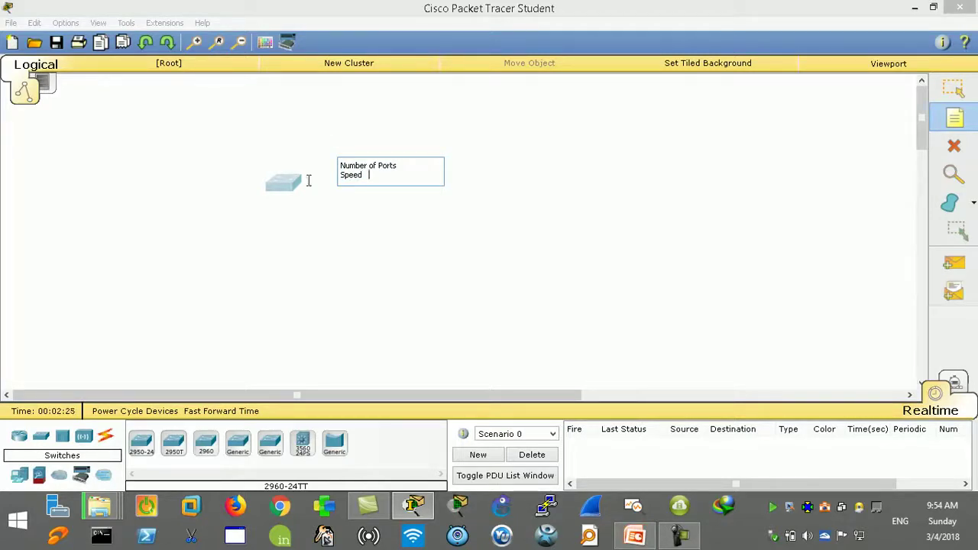
{"action": "type", "text": "  Ethernet Switches"}
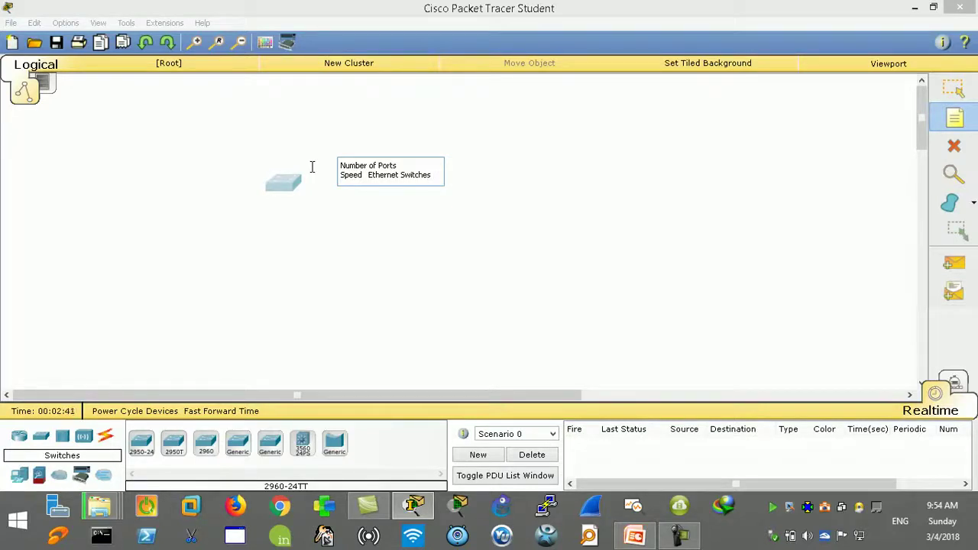
- Add the line "Ethernet 10M" to the note below the speed heading
{"action": "key", "text": "Return"}
{"action": "type", "text": "1."}
{"action": "key", "text": "BackSpace"}
{"action": "key", "text": "Left"}
{"action": "key", "text": "BackSpace"}
{"action": "key", "text": "Return"}
{"action": "type", "text": "10"}
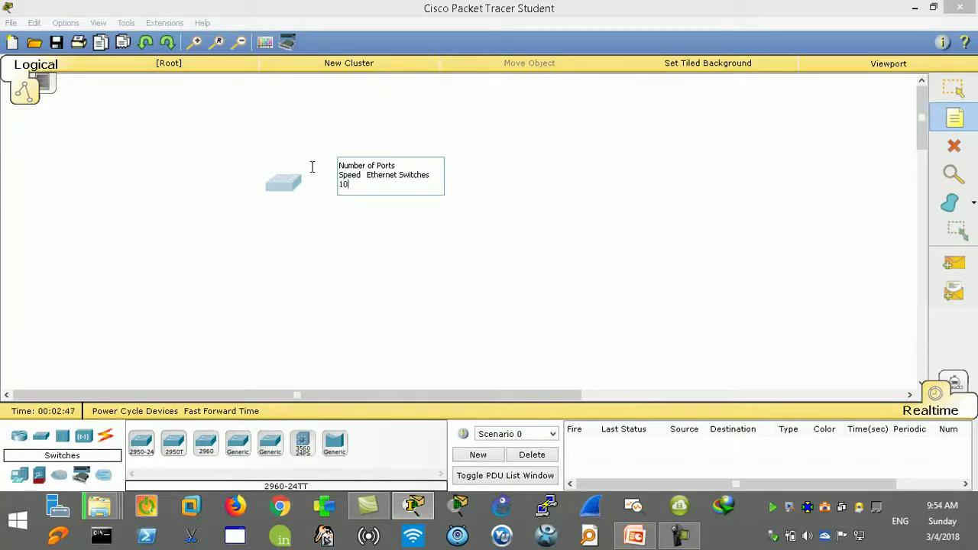
{"action": "type", "text": "MEtherne"}
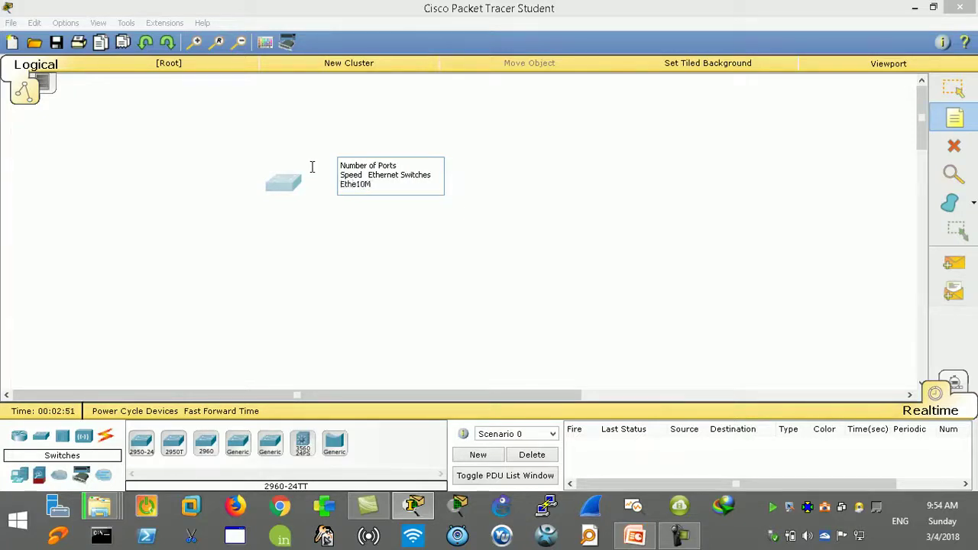
{"action": "type", "text": "t"}
{"action": "key", "text": "Return"}
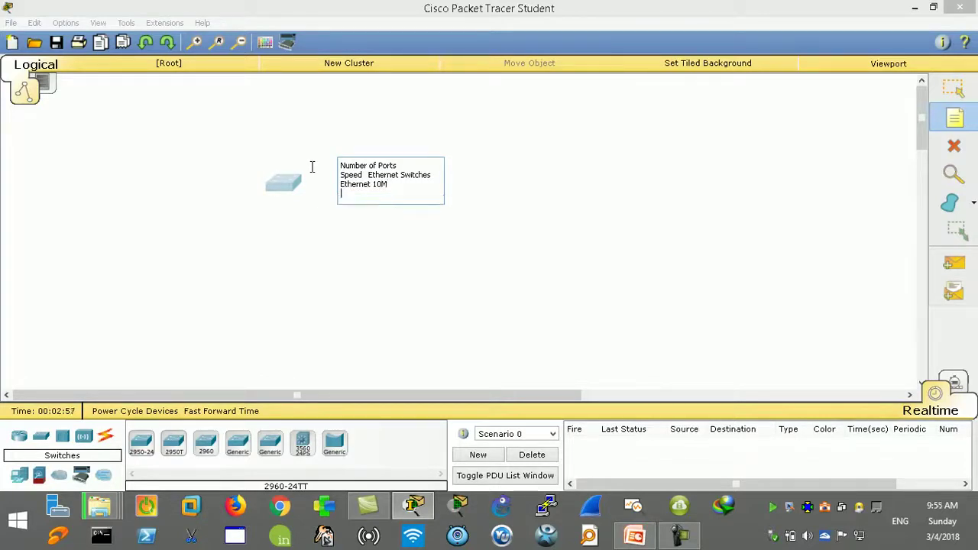
- Continue the note's speed list with the lines "F.E 100M" and "G.E 1000M"
{"action": "type", "text": "F.E  100M"}
{"action": "key", "text": "Return"}
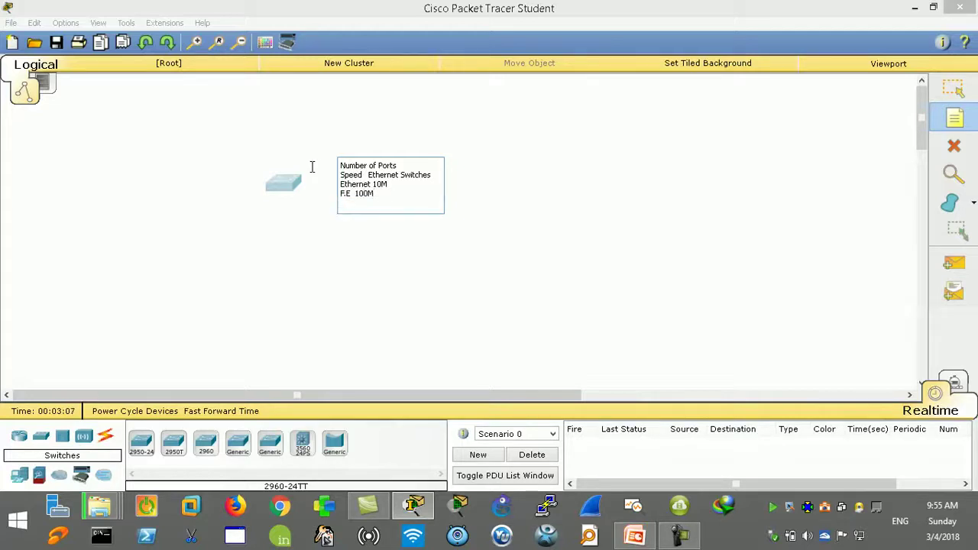
{"action": "type", "text": "G.E  1000M"}
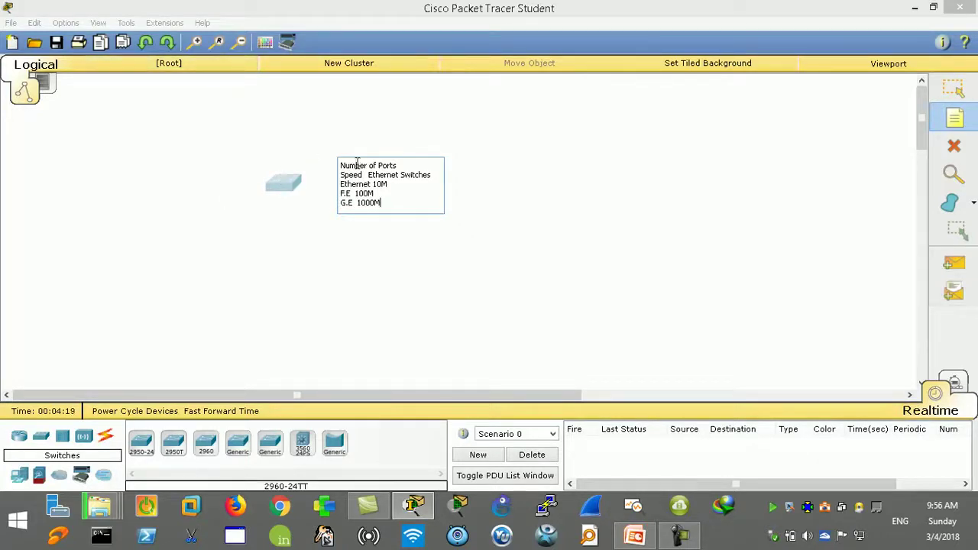
- Add the line "Managed unmanaged" to the note, separated from the speed list by a blank line
{"action": "left_click_drag", "start_coordinate": [396, 164], "coordinate": [331, 160]}
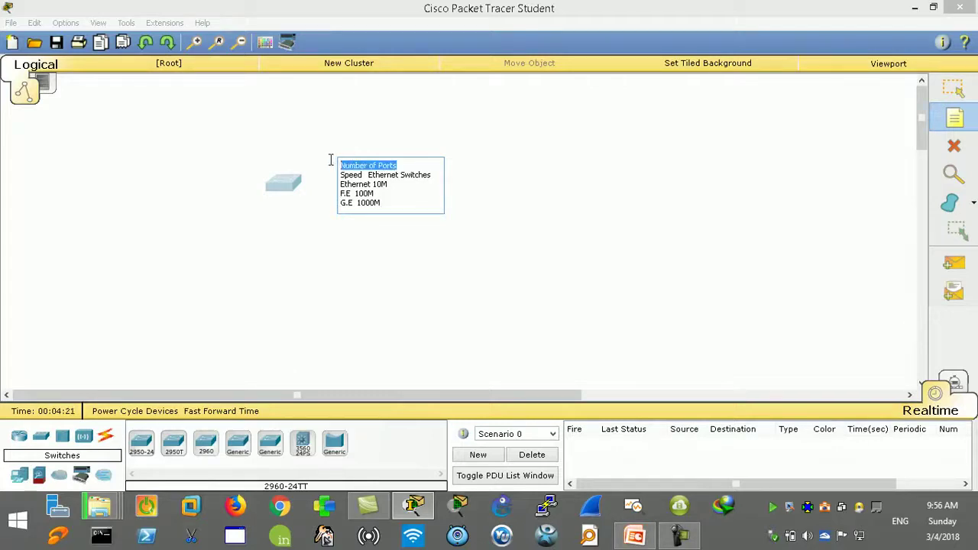
{"action": "left_click", "coordinate": [384, 203]}
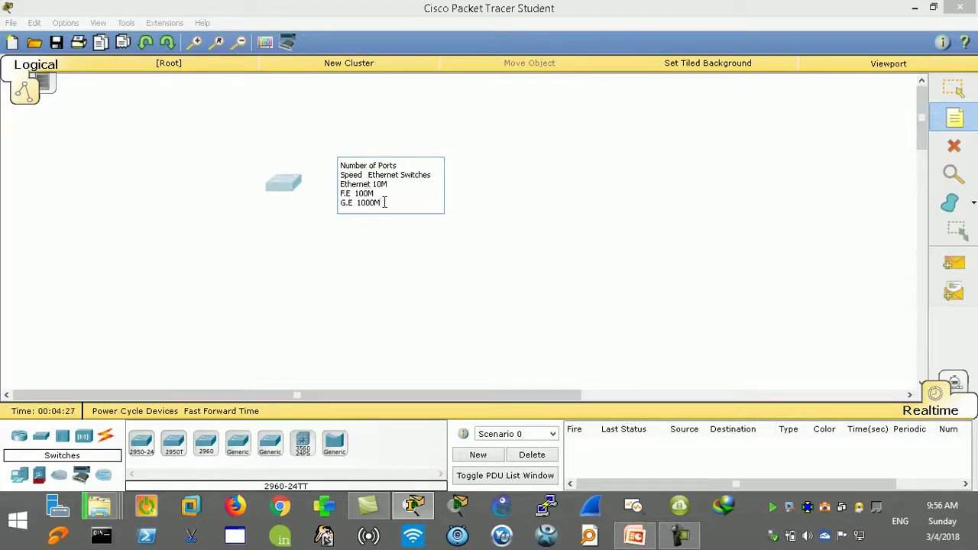
{"action": "key", "text": "Return"}
{"action": "key", "text": "Return"}
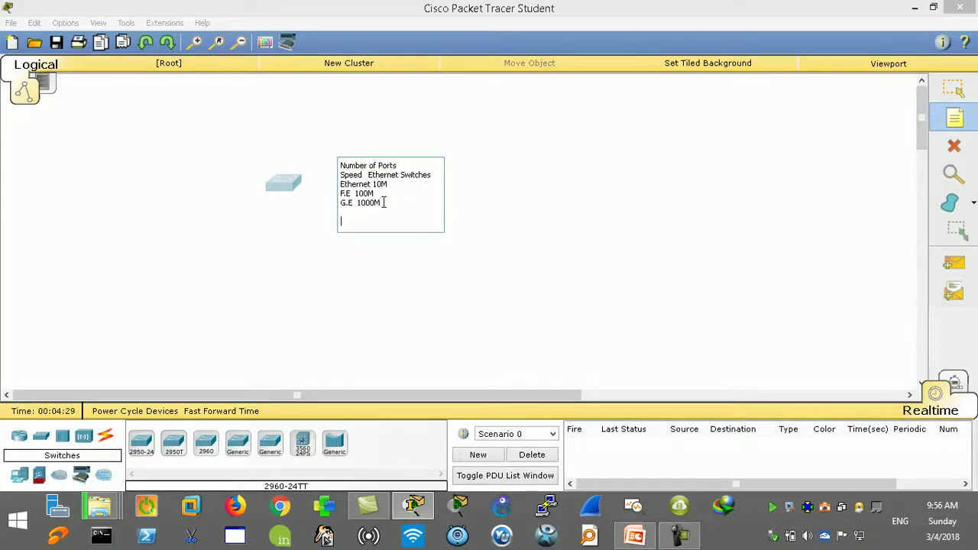
{"action": "type", "text": "Managed  unmanaged"}
{"action": "left_click_drag", "start_coordinate": [376, 222], "coordinate": [417, 224]}
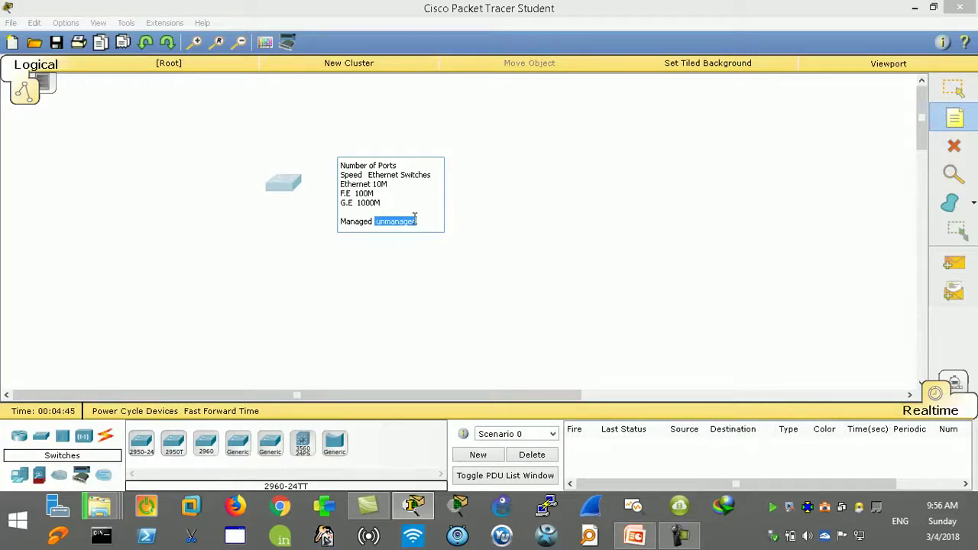
{"action": "left_click", "coordinate": [370, 222]}
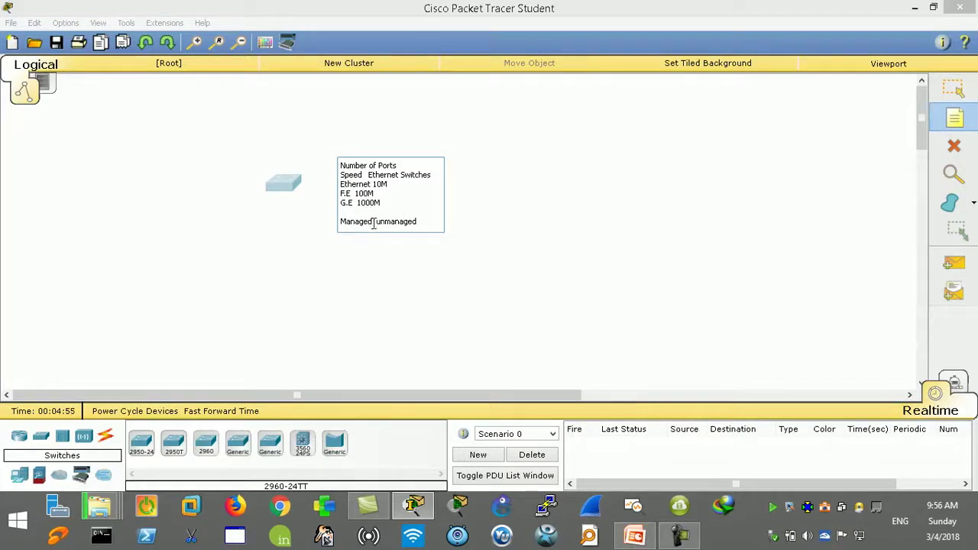
{"action": "left_click_drag", "start_coordinate": [373, 222], "coordinate": [341, 223]}
- Finish the note and place a generic laptop (Laptop-PT) above and to the left of the switch
{"action": "left_click", "coordinate": [107, 436]}
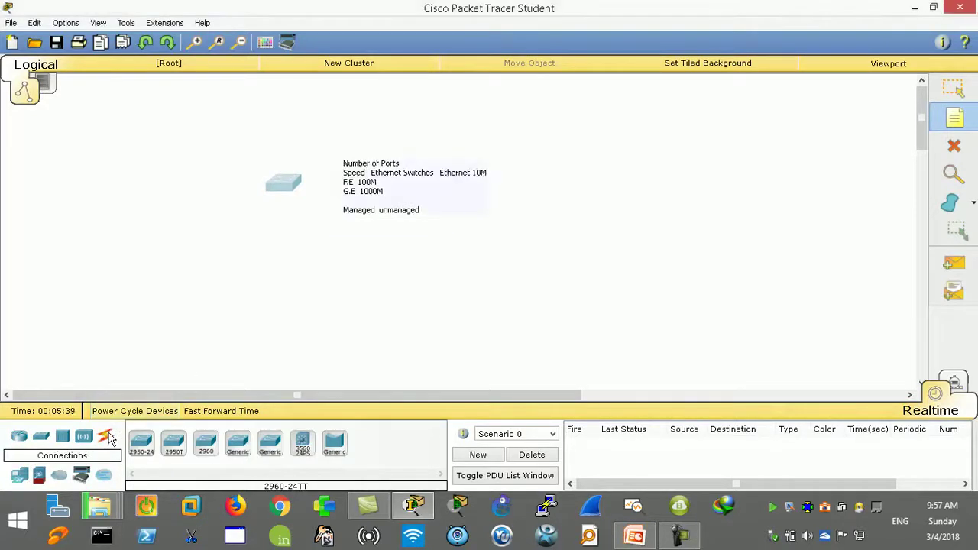
{"action": "left_click", "coordinate": [109, 438]}
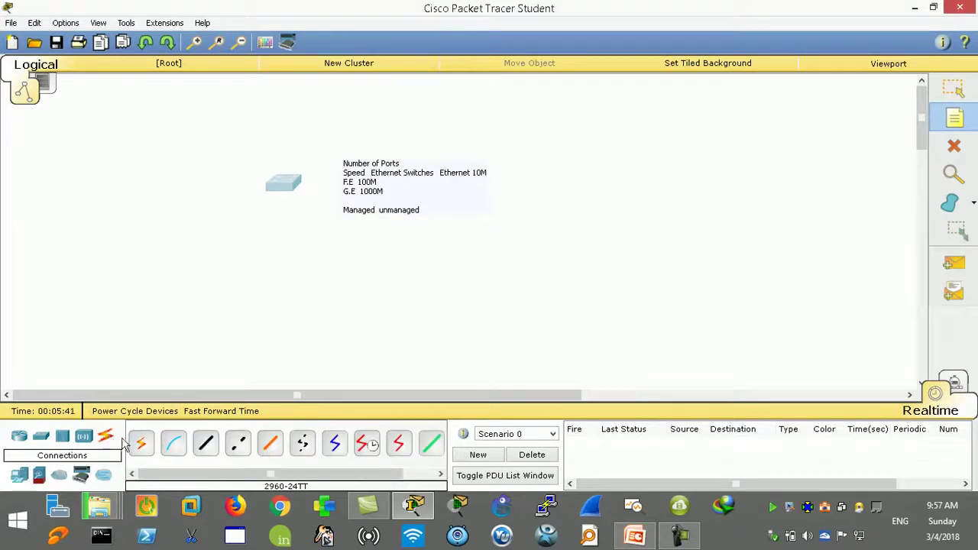
{"action": "left_click", "coordinate": [20, 476]}
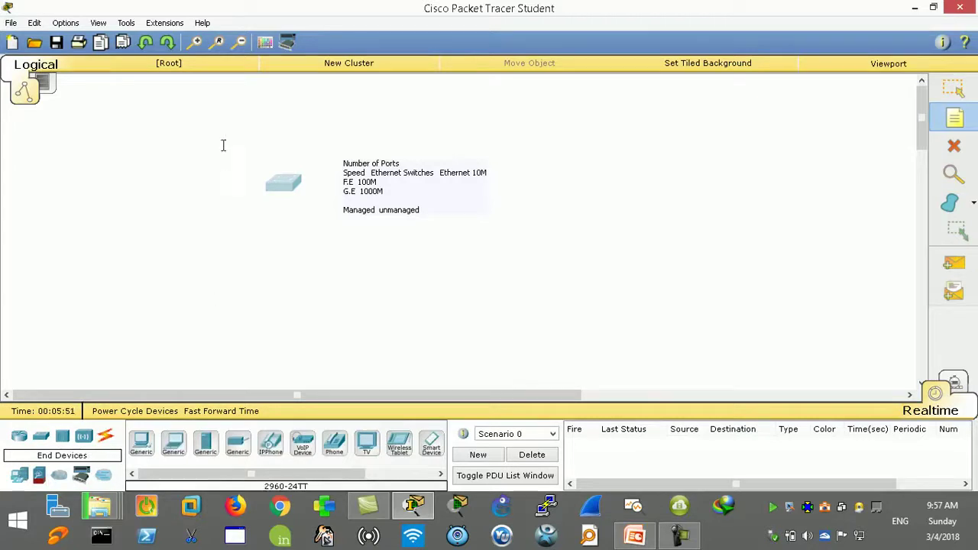
{"action": "left_click", "coordinate": [174, 442]}
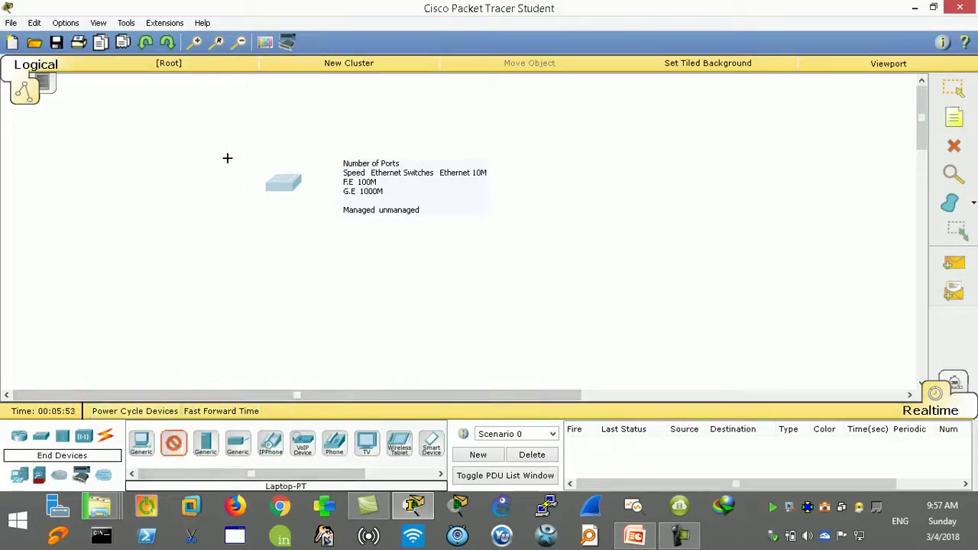
{"action": "left_click", "coordinate": [227, 114]}
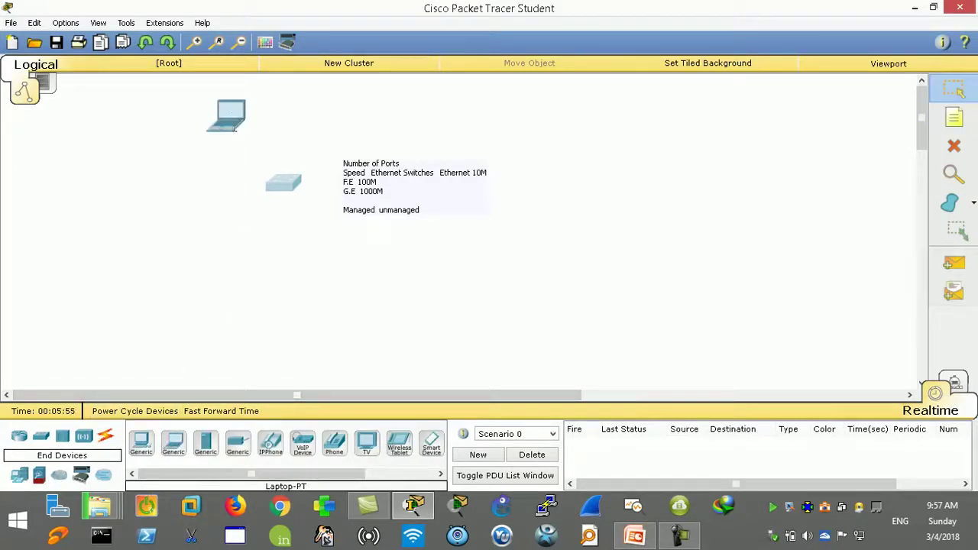
- Connect the laptop's RS 232 port to the switch's Console port with a console cable
{"action": "mouse_move", "coordinate": [239, 126]}
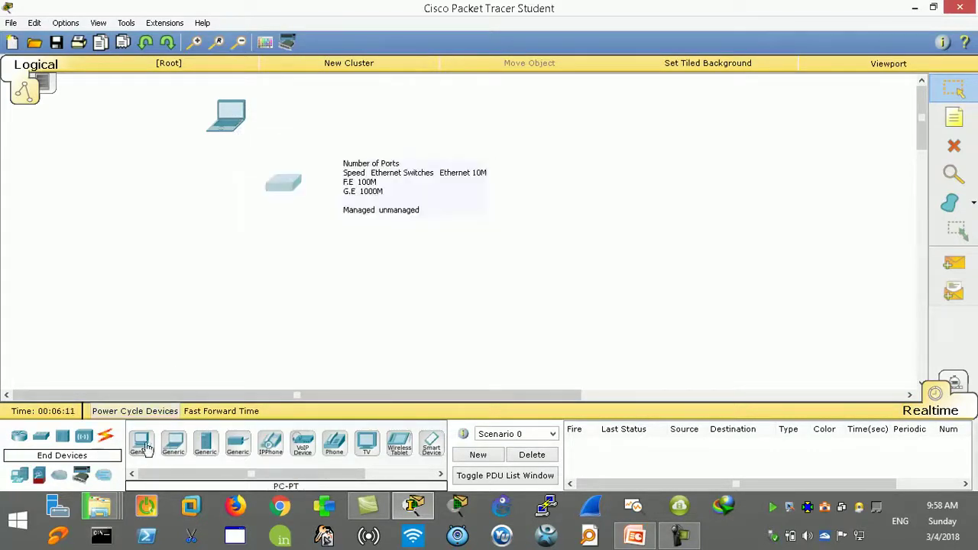
{"action": "left_click", "coordinate": [106, 436]}
{"action": "left_click", "coordinate": [173, 443]}
{"action": "left_click", "coordinate": [223, 126]}
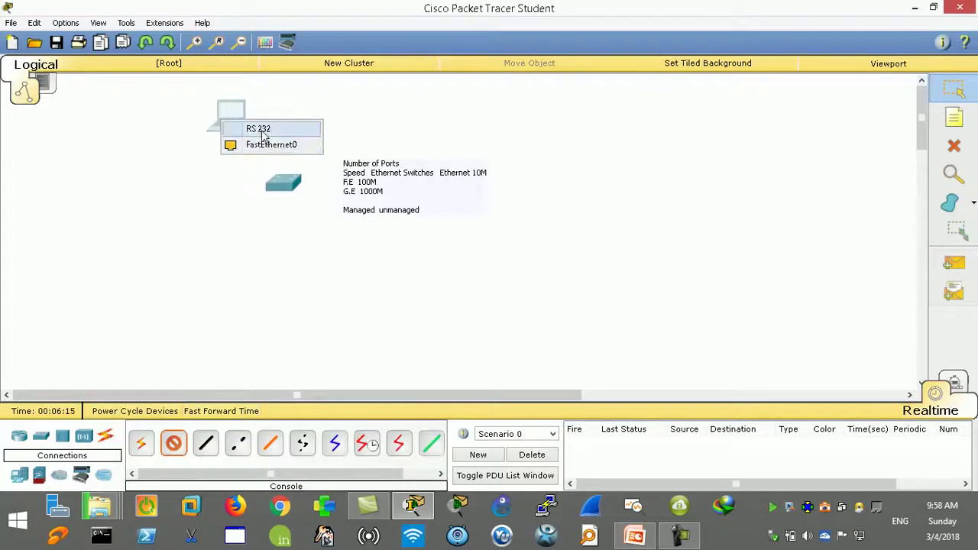
{"action": "left_click", "coordinate": [260, 129]}
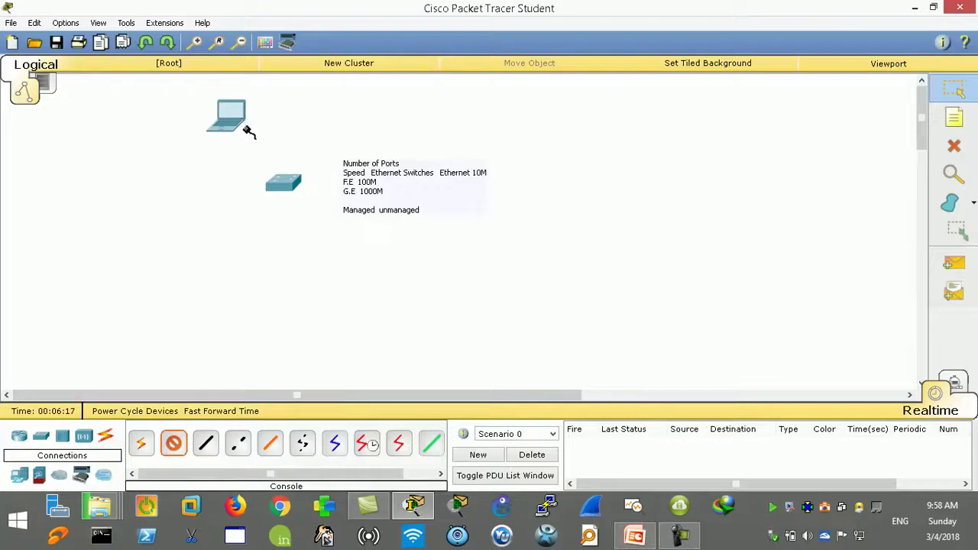
{"action": "left_click", "coordinate": [281, 182]}
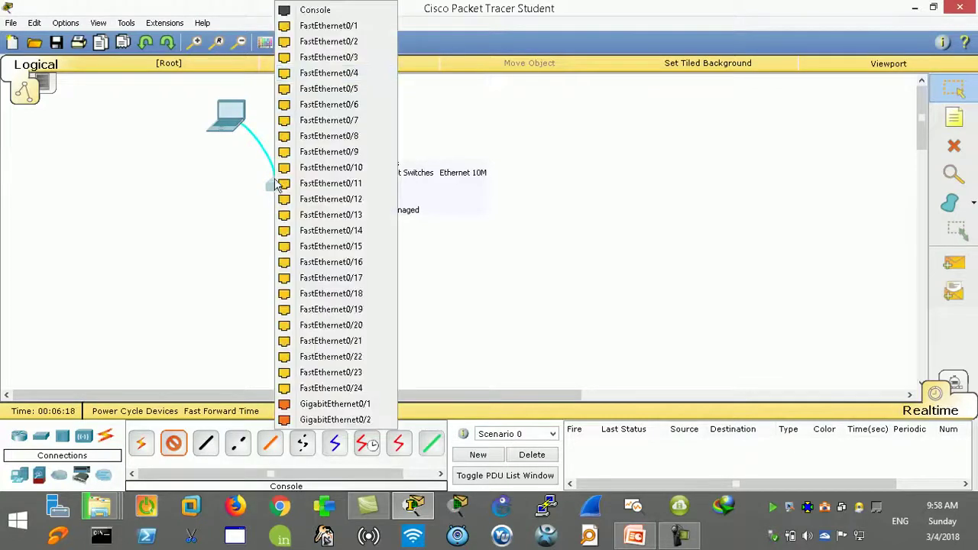
{"action": "left_click", "coordinate": [313, 9]}
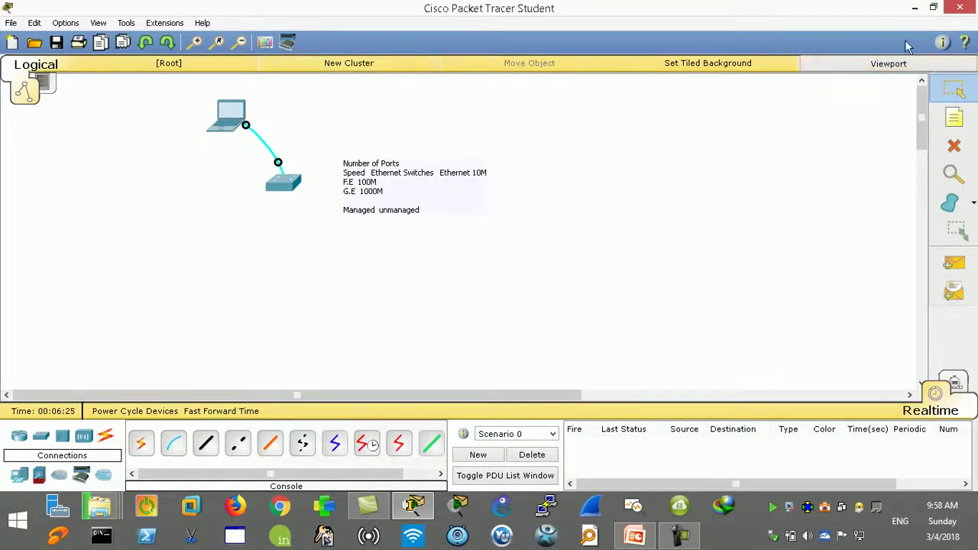
- Put the network diagram out of view and switch to PuTTY, placing its configuration window clear of the desktop shortcuts
{"action": "left_click", "coordinate": [915, 10]}
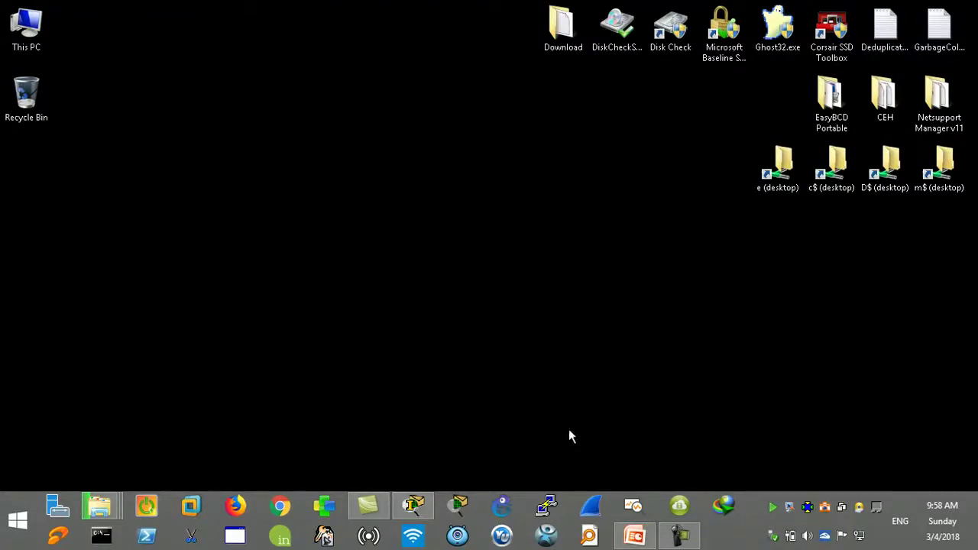
{"action": "left_click", "coordinate": [547, 507]}
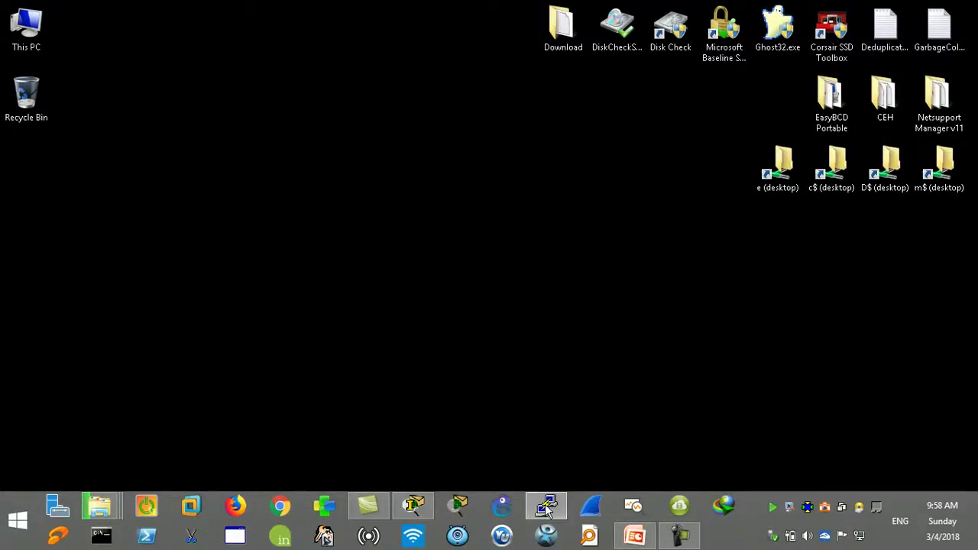
{"action": "left_click_drag", "start_coordinate": [581, 132], "coordinate": [435, 92]}
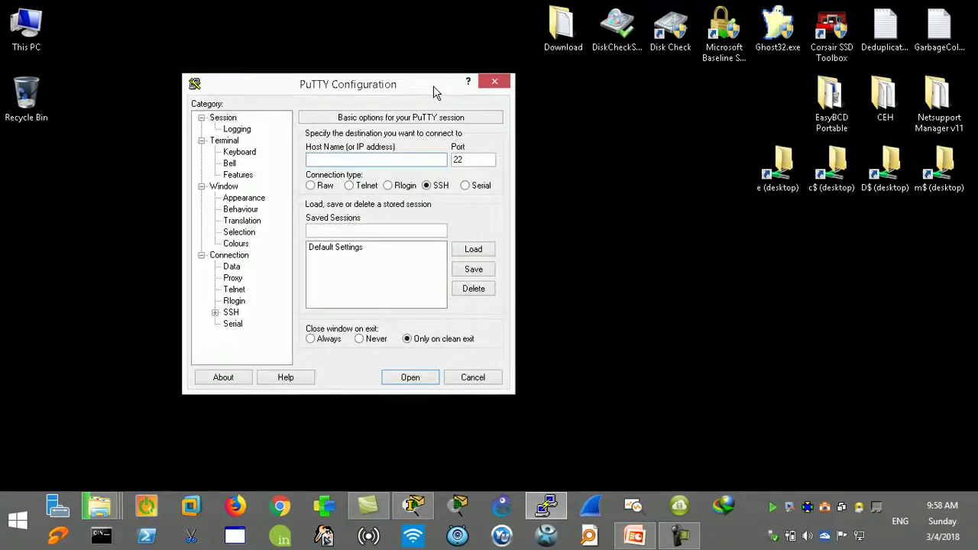
- Switch to File Explorer and open the 3- CCNA Tools folder inside 3- Tools of the CCNA R&S 200-125 OGS course
{"action": "left_click", "coordinate": [107, 511]}
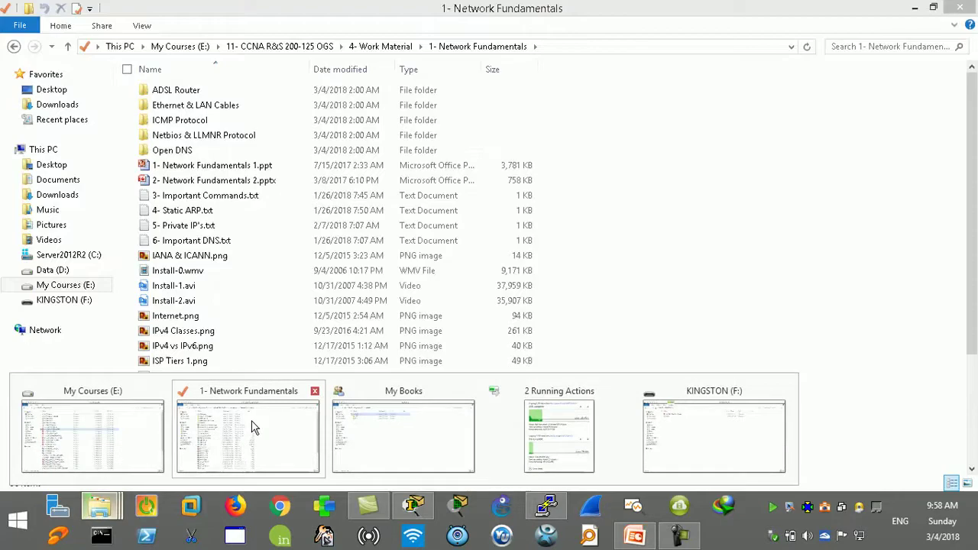
{"action": "left_click", "coordinate": [253, 428]}
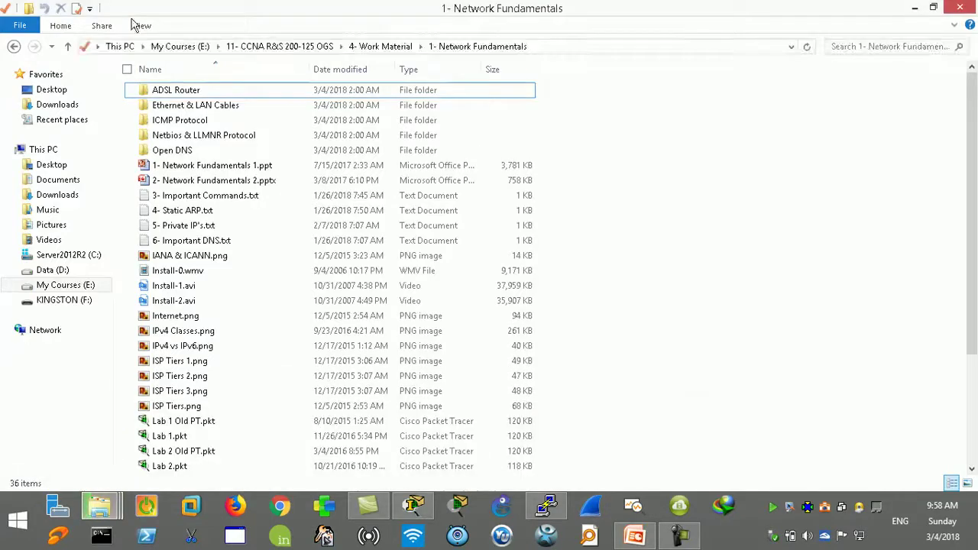
{"action": "left_click", "coordinate": [67, 46]}
{"action": "left_click", "coordinate": [68, 46]}
{"action": "double_click", "coordinate": [168, 122]}
{"action": "left_click", "coordinate": [188, 122]}
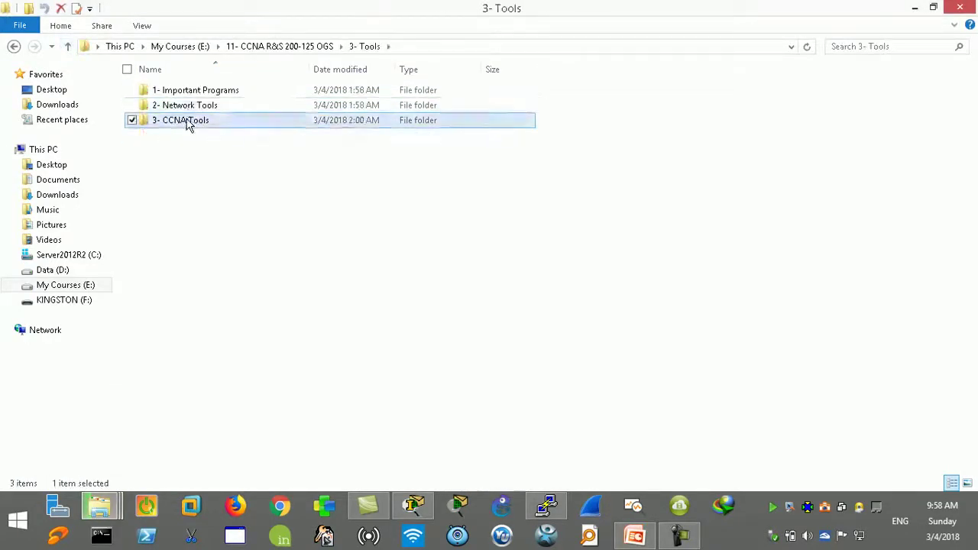
{"action": "double_click", "coordinate": [188, 122]}
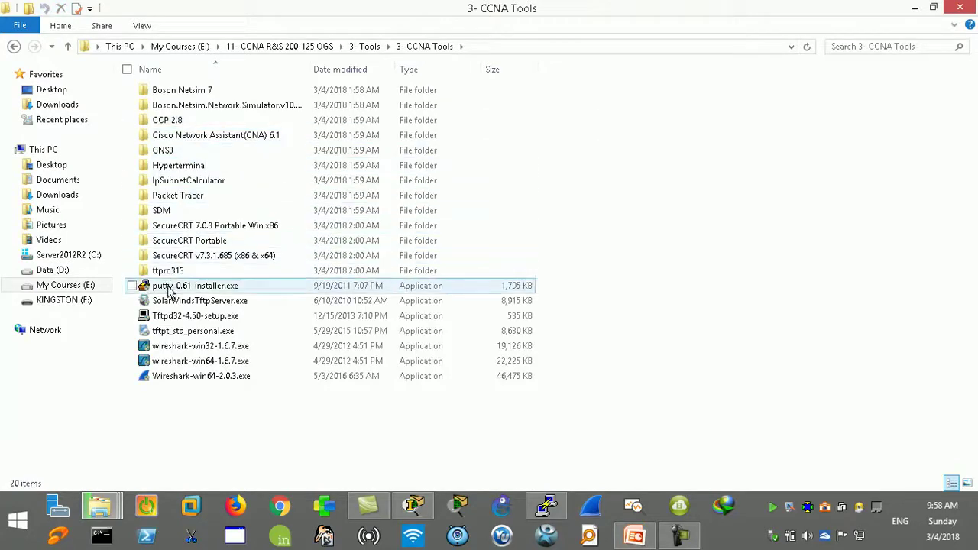
- Point out the terminal programs putty-0.61-installer.exe, ttpro313, SecureCRT v7.3.1.685 and Hyperterminal in the folder
{"action": "left_click", "coordinate": [170, 293]}
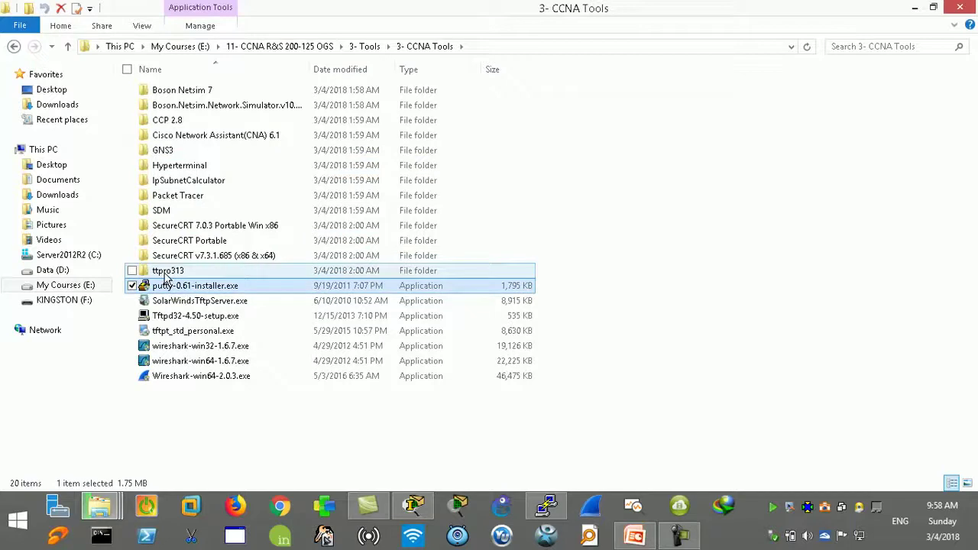
{"action": "left_click", "coordinate": [164, 274]}
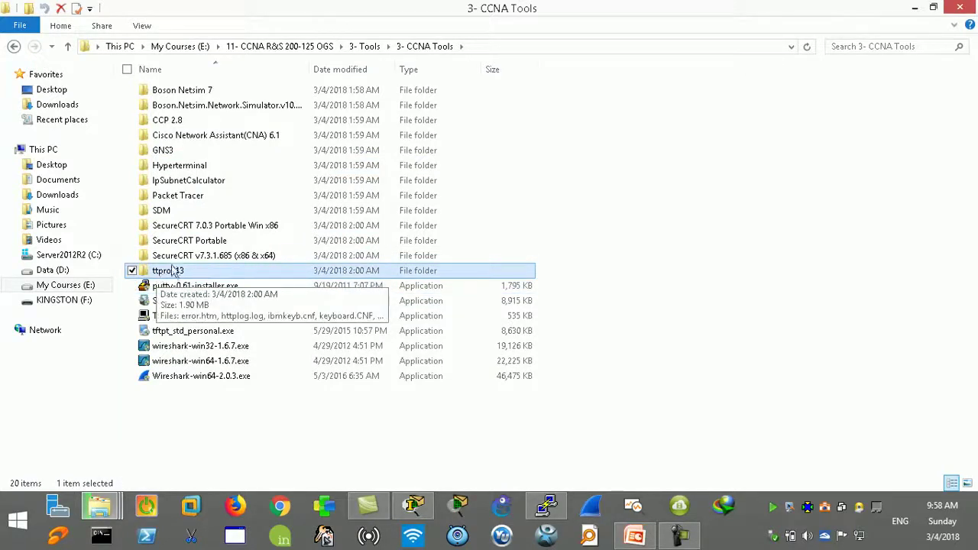
{"action": "left_click", "coordinate": [176, 259]}
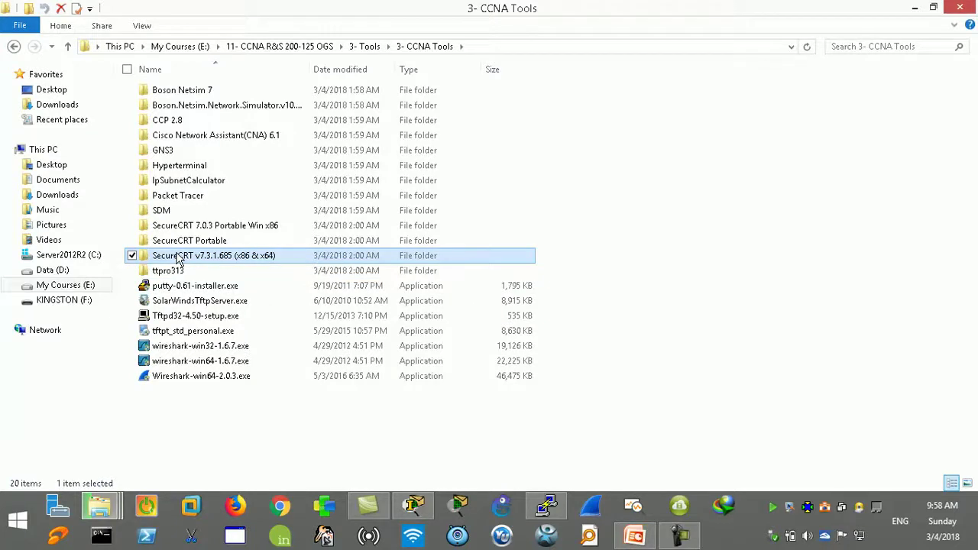
{"action": "left_click", "coordinate": [183, 167]}
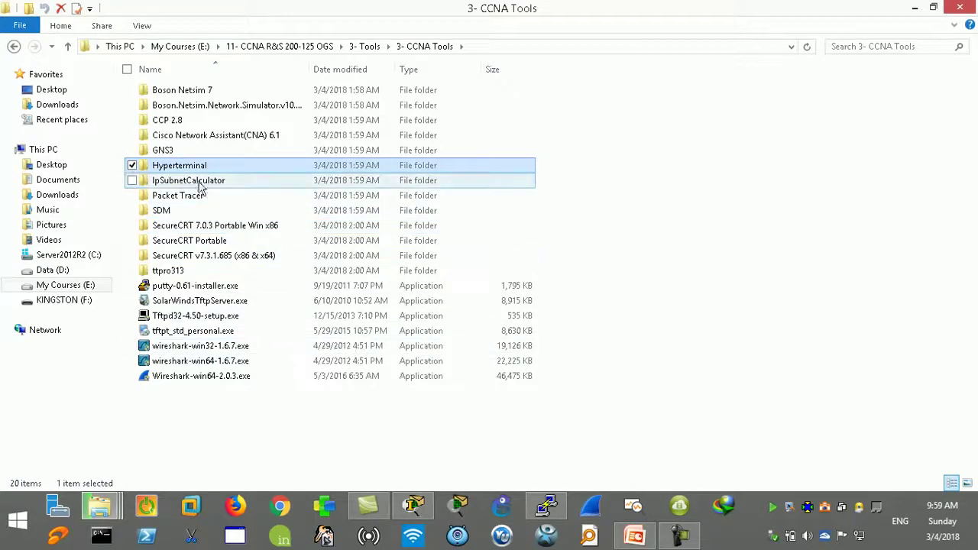
- Switch back to PuTTY and set the connection type to Serial
{"action": "left_click", "coordinate": [548, 506]}
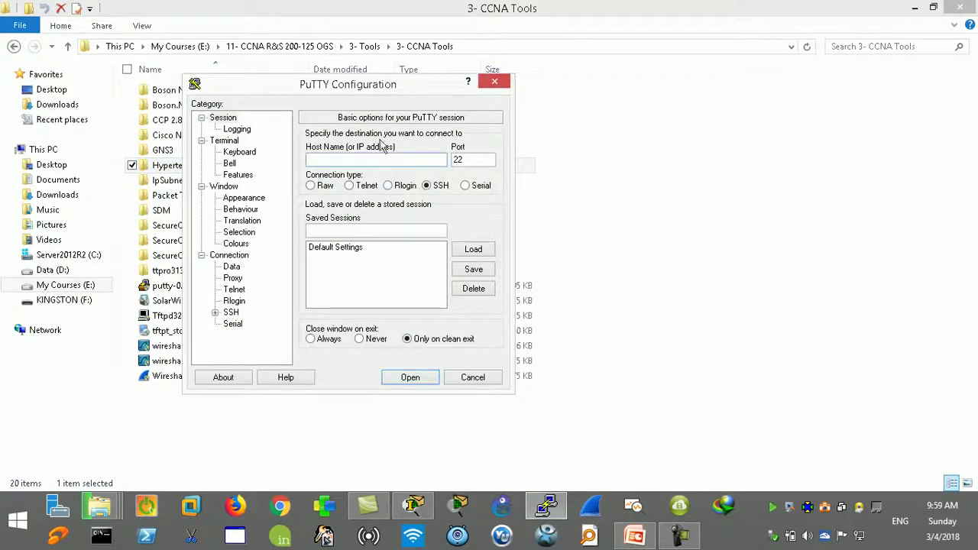
{"action": "left_click", "coordinate": [466, 186]}
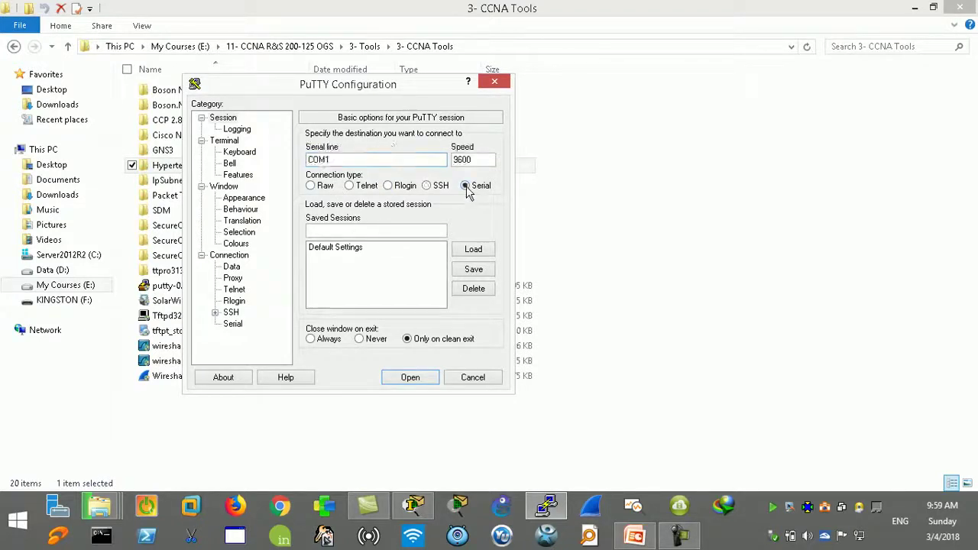
{"action": "left_click_drag", "start_coordinate": [426, 82], "coordinate": [515, 135]}
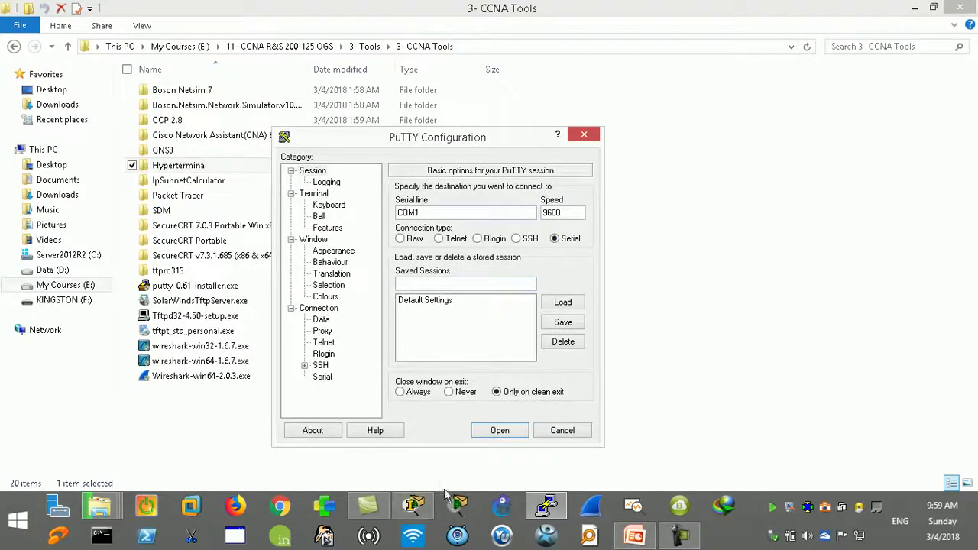
- Compare the console cabling in Packet Tracer with PuTTY's serial settings, cancel the PuTTY session and return to Packet Tracer
{"action": "left_click", "coordinate": [413, 506]}
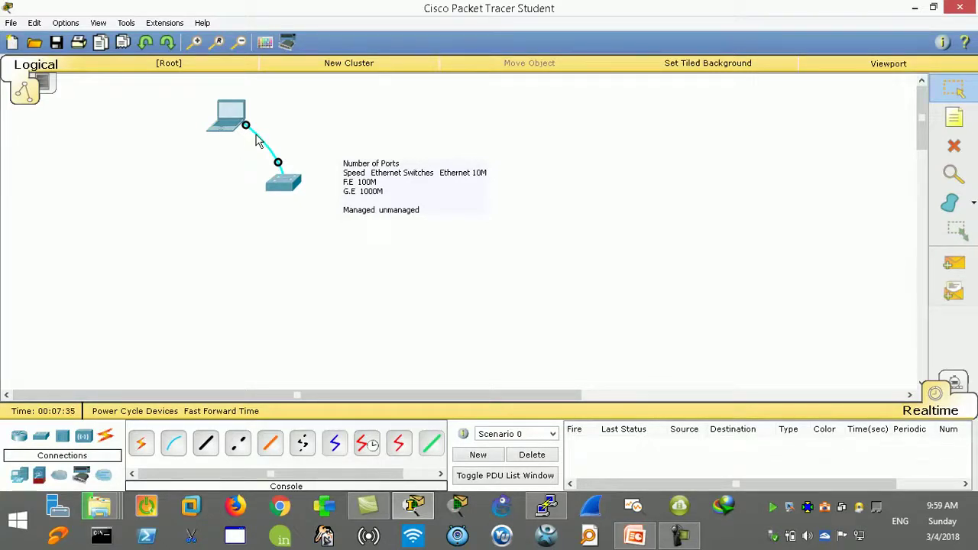
{"action": "left_click", "coordinate": [547, 504]}
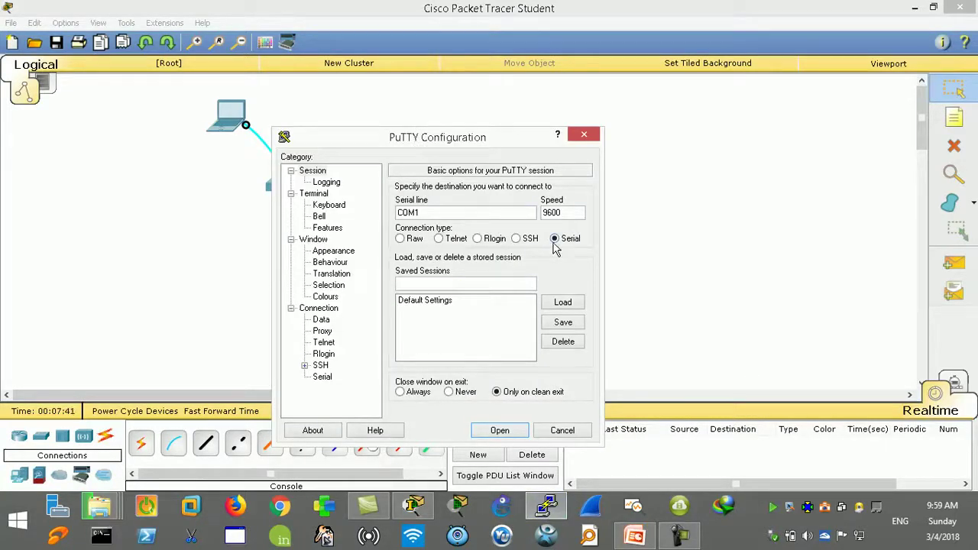
{"action": "left_click", "coordinate": [499, 433]}
{"action": "left_click", "coordinate": [563, 431]}
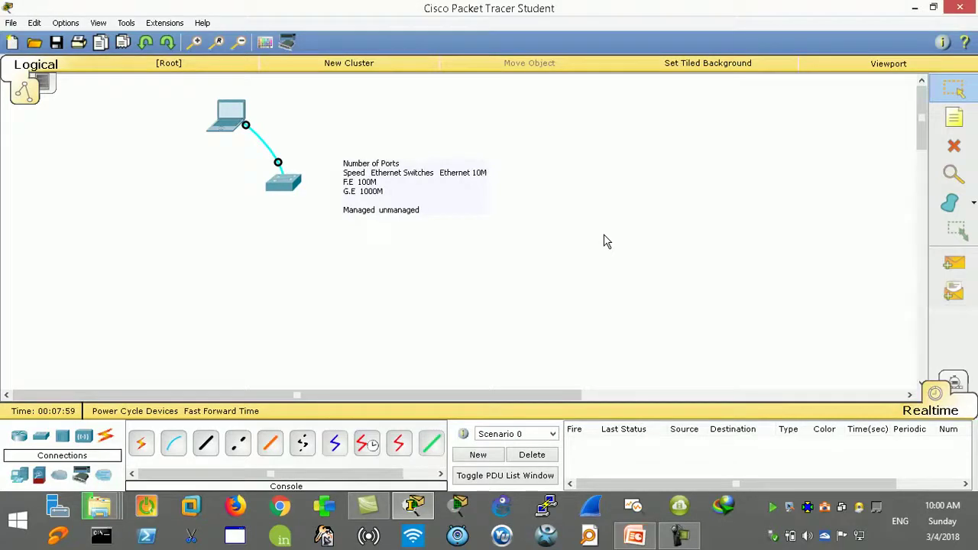
{"action": "left_click", "coordinate": [414, 506]}
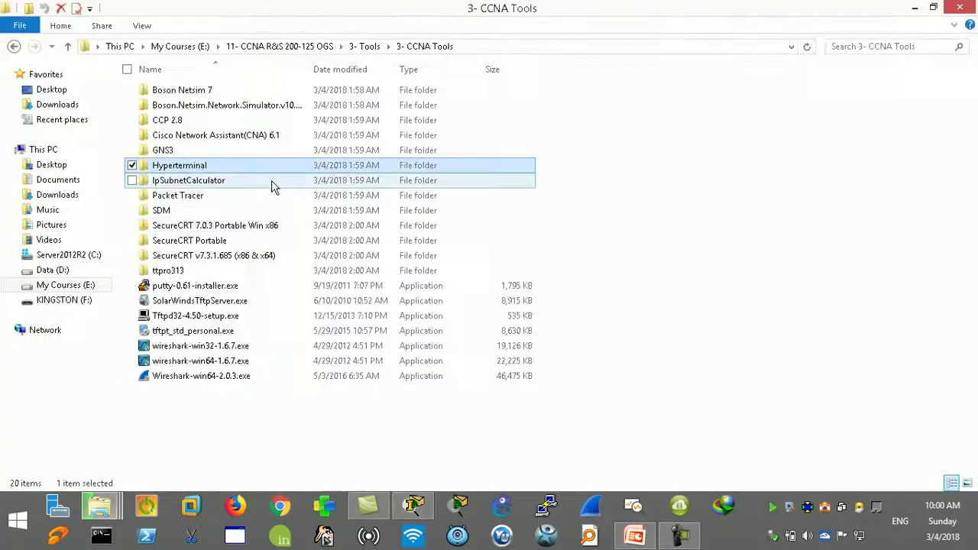
{"action": "left_click", "coordinate": [414, 506]}
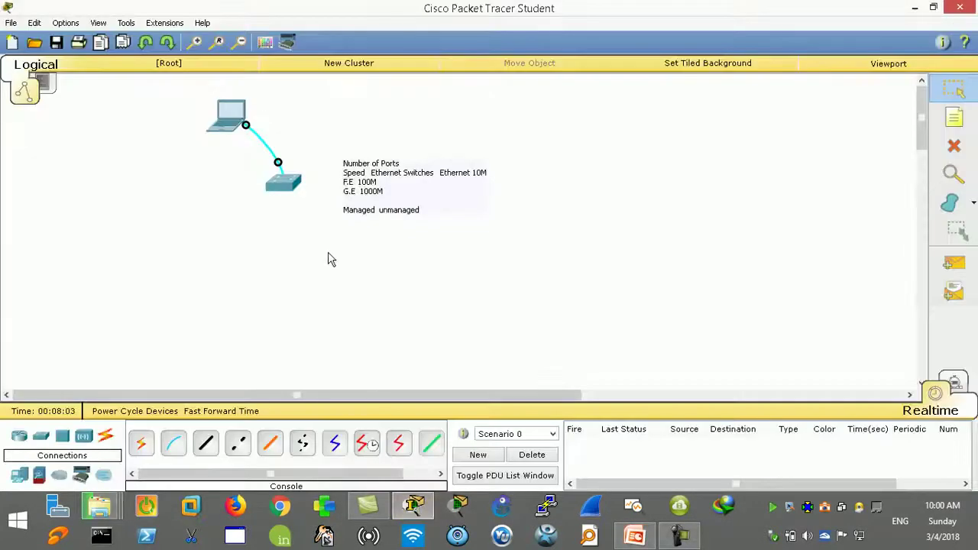
- Open the switch's command line interface, start the session at the Switch> prompt and close the device window
{"action": "left_click", "coordinate": [292, 183]}
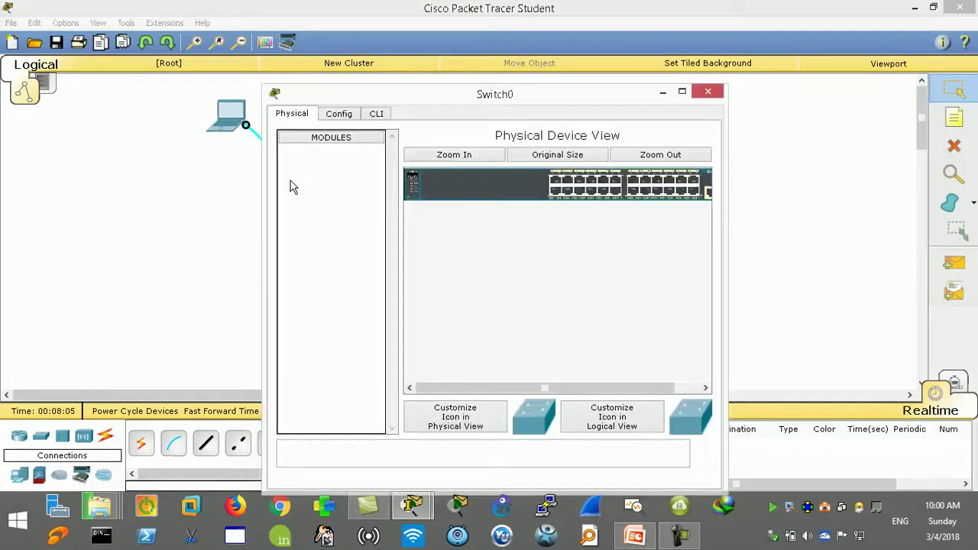
{"action": "left_click", "coordinate": [376, 117]}
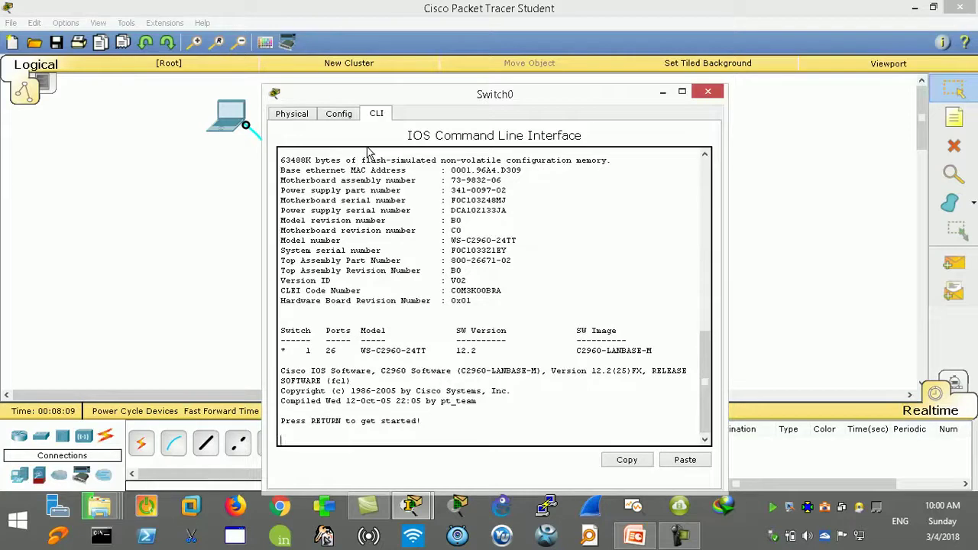
{"action": "key", "text": "Return"}
{"action": "key", "text": "Return"}
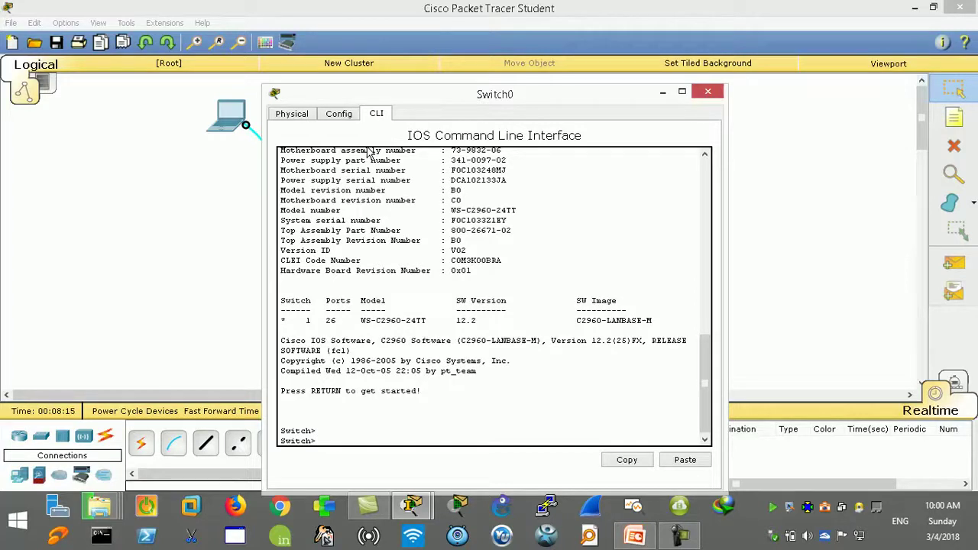
{"action": "left_click", "coordinate": [708, 91]}
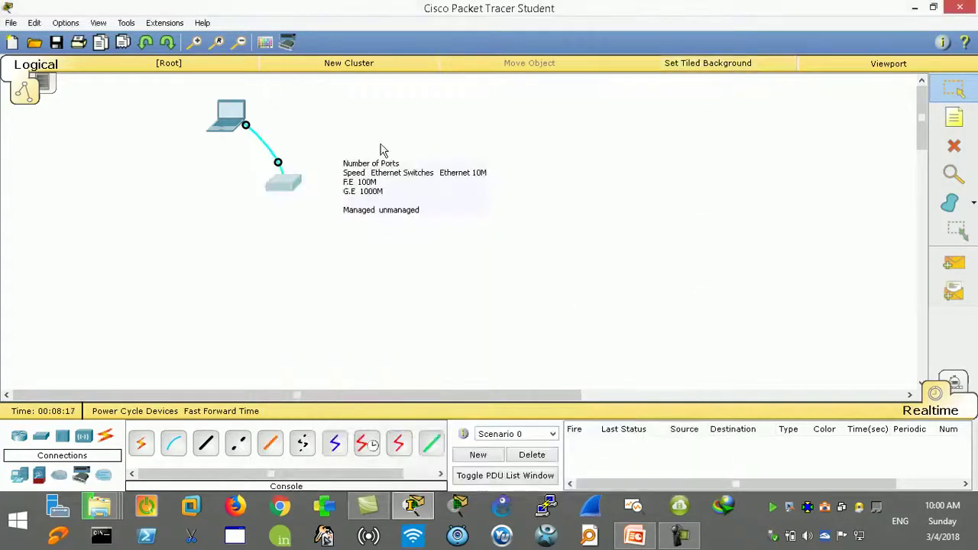
- Open a terminal session to the switch from the laptop's desktop applications, then close the session and the laptop window
{"action": "left_click", "coordinate": [235, 118]}
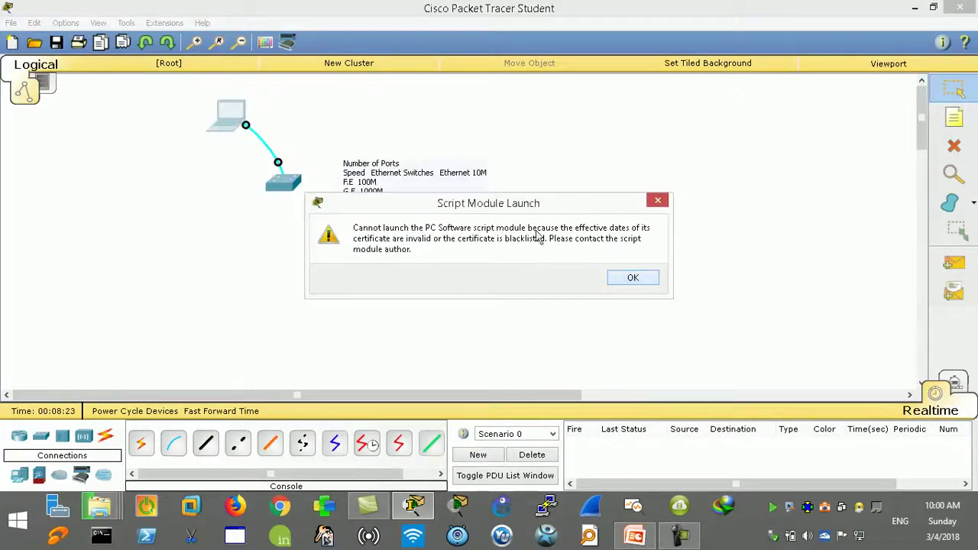
{"action": "left_click", "coordinate": [640, 279]}
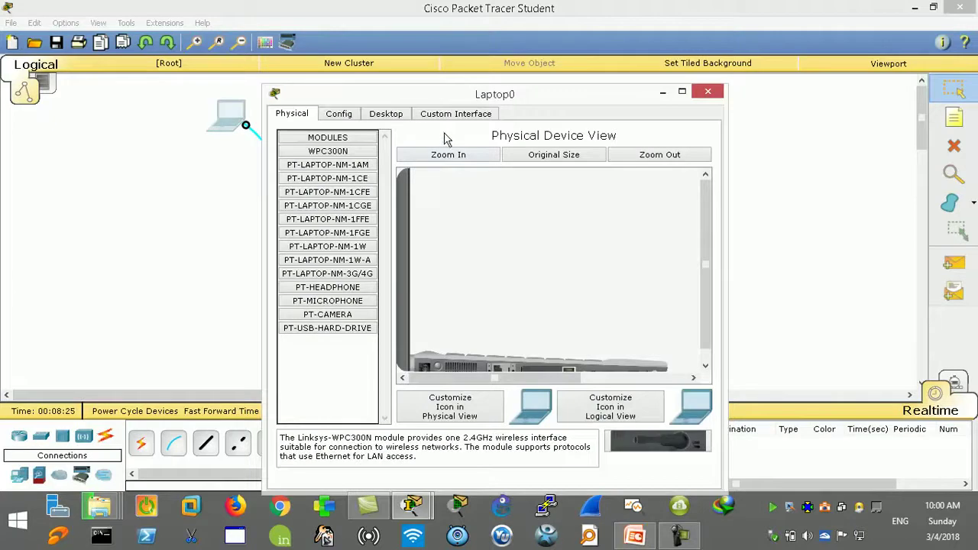
{"action": "left_click_drag", "start_coordinate": [436, 95], "coordinate": [632, 136]}
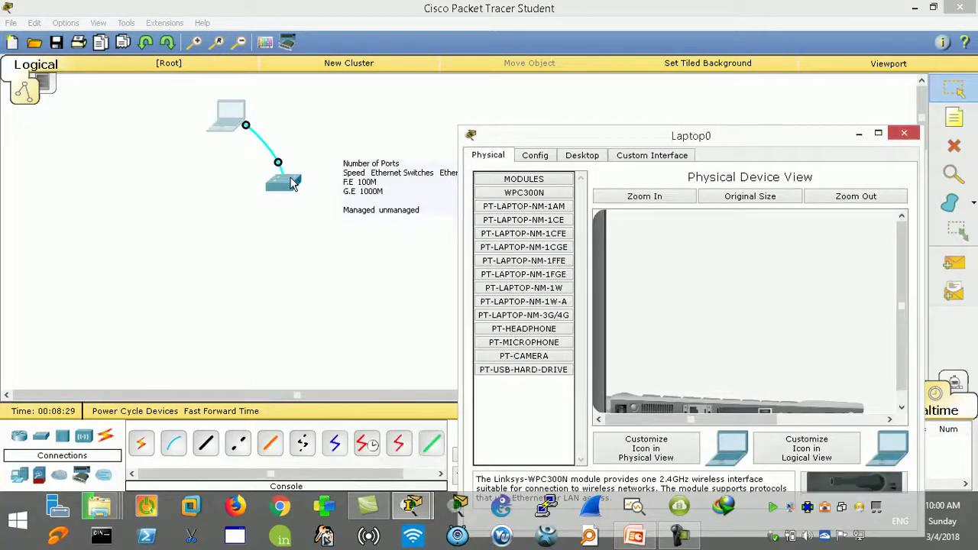
{"action": "left_click", "coordinate": [585, 156]}
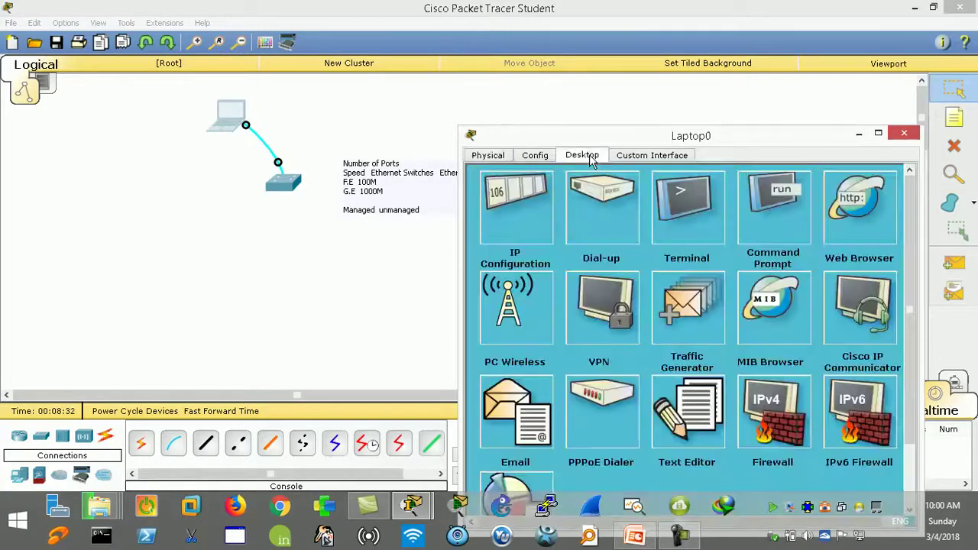
{"action": "left_click", "coordinate": [688, 216]}
{"action": "left_click", "coordinate": [690, 331]}
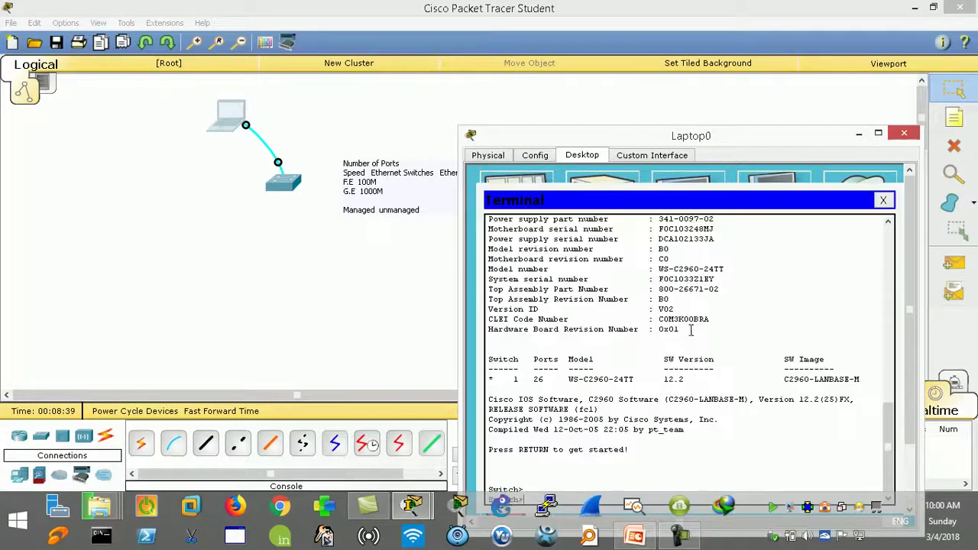
{"action": "left_click", "coordinate": [882, 200]}
{"action": "left_click", "coordinate": [903, 134]}
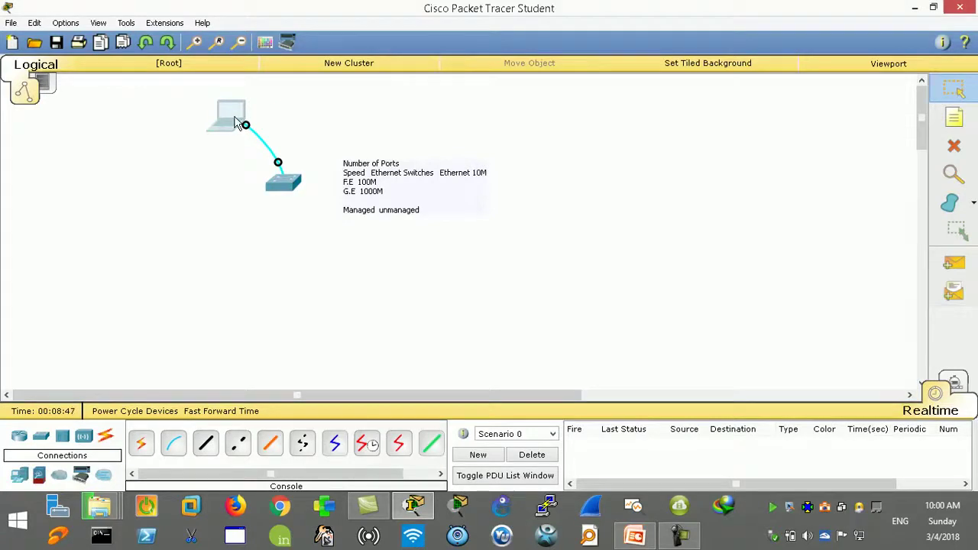
- Reopen the switch's command line interface and enter several blank lines at the Switch> prompt
{"action": "mouse_move", "coordinate": [235, 117]}
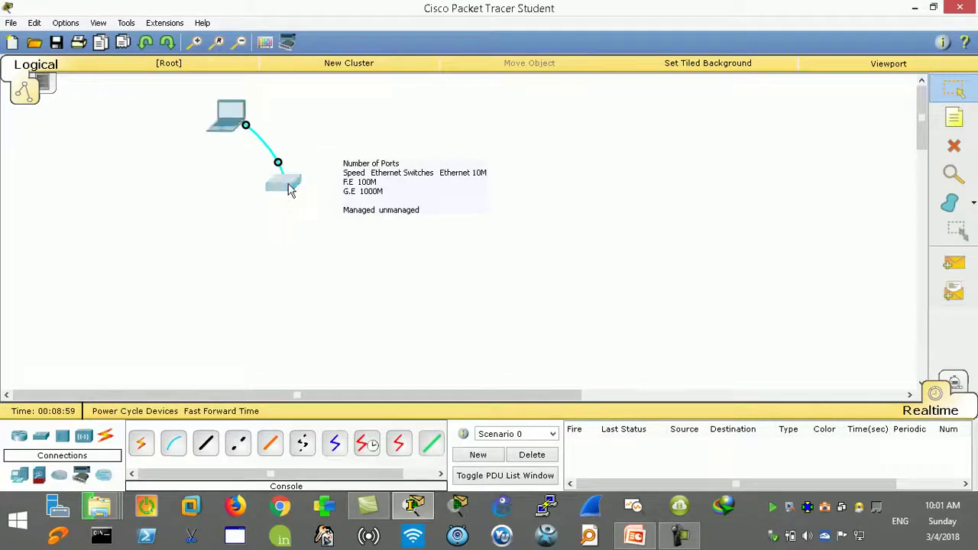
{"action": "left_click", "coordinate": [289, 184]}
{"action": "key", "text": "Return"}
{"action": "key", "text": "Return"}
{"action": "key", "text": "Return"}
{"action": "key", "text": "Return"}
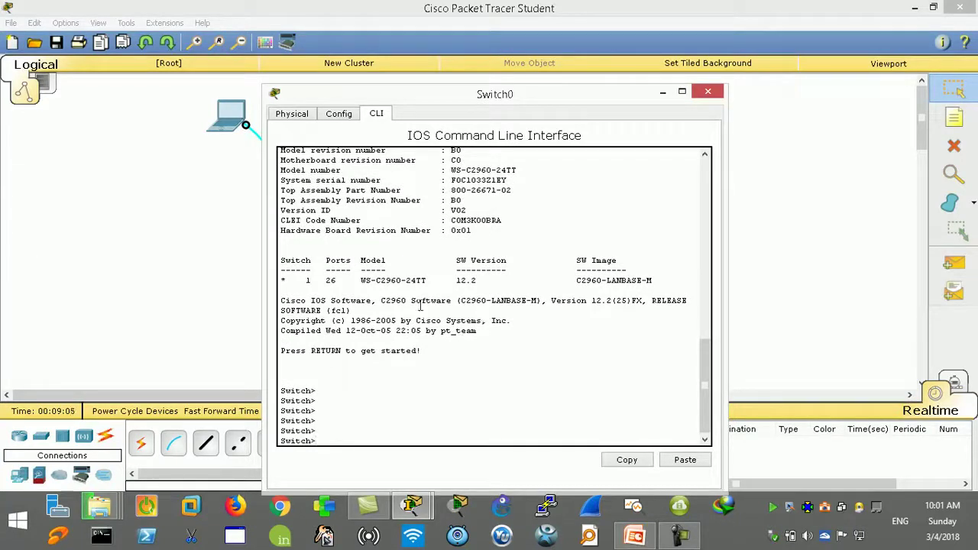
- Highlight the Cisco IOS name and the software version number in the switch's startup text
{"action": "left_click_drag", "start_coordinate": [328, 299], "coordinate": [282, 299]}
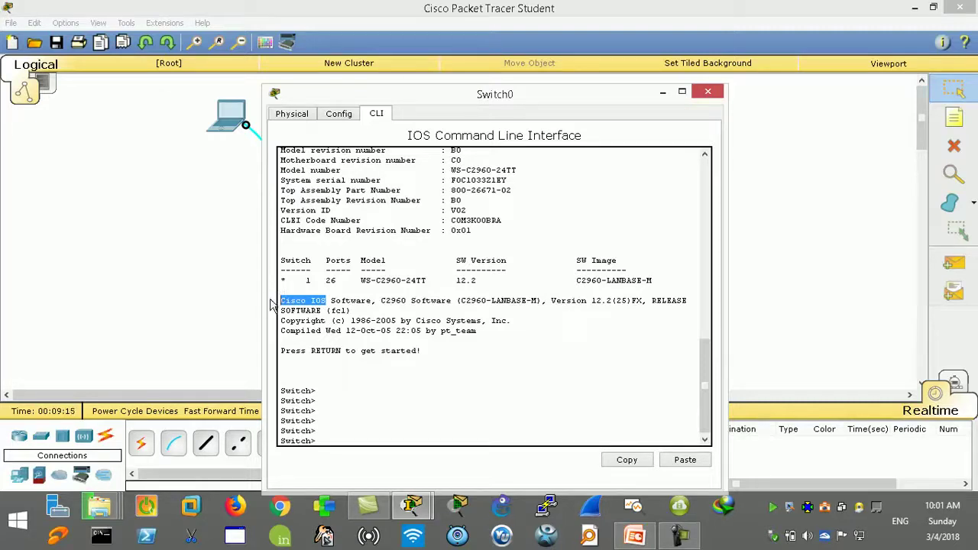
{"action": "left_click", "coordinate": [313, 300]}
{"action": "left_click_drag", "start_coordinate": [313, 300], "coordinate": [328, 301]}
{"action": "left_click", "coordinate": [325, 303]}
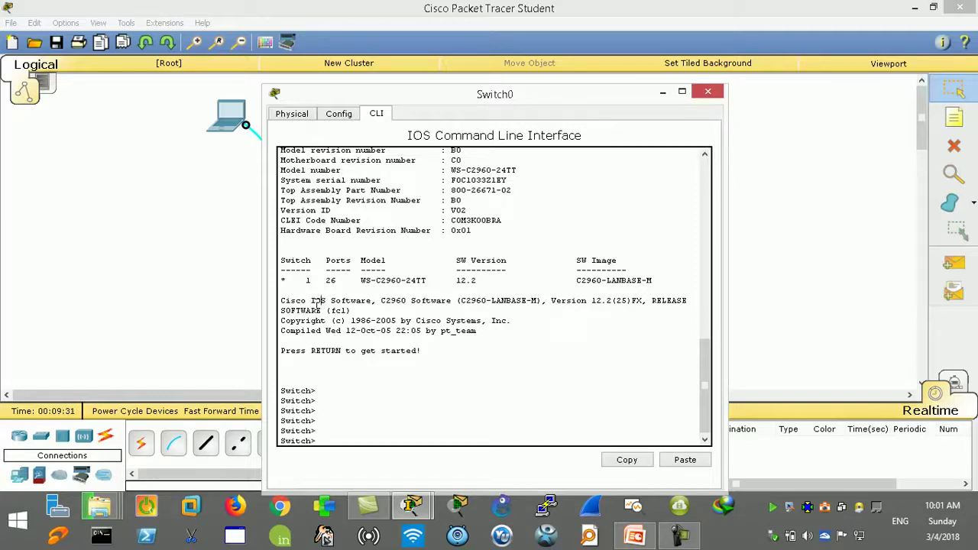
{"action": "left_click_drag", "start_coordinate": [327, 305], "coordinate": [308, 308]}
{"action": "left_click_drag", "start_coordinate": [591, 301], "coordinate": [611, 302]}
{"action": "left_click_drag", "start_coordinate": [608, 303], "coordinate": [586, 303]}
{"action": "left_click", "coordinate": [336, 434]}
{"action": "type", "text": "sdlaguhsiugfisueg"}
{"action": "key", "text": "BackSpace"}
{"action": "key", "text": "BackSpace"}
{"action": "key", "text": "BackSpace"}
{"action": "key", "text": "BackSpace"}
{"action": "key", "text": "BackSpace"}
{"action": "key", "text": "BackSpace"}
{"action": "key", "text": "BackSpace"}
{"action": "key", "text": "BackSpace"}
{"action": "key", "text": "BackSpace"}
{"action": "key", "text": "BackSpace"}
{"action": "key", "text": "BackSpace"}
{"action": "key", "text": "BackSpace"}
{"action": "key", "text": "BackSpace"}
{"action": "key", "text": "BackSpace"}
{"action": "key", "text": "BackSpace"}
{"action": "key", "text": "BackSpace"}
{"action": "key", "text": "BackSpace"}
- Enter privileged mode on the switch with the enable command, and highlight that command in the console
{"action": "left_click_drag", "start_coordinate": [606, 109], "coordinate": [680, 59]}
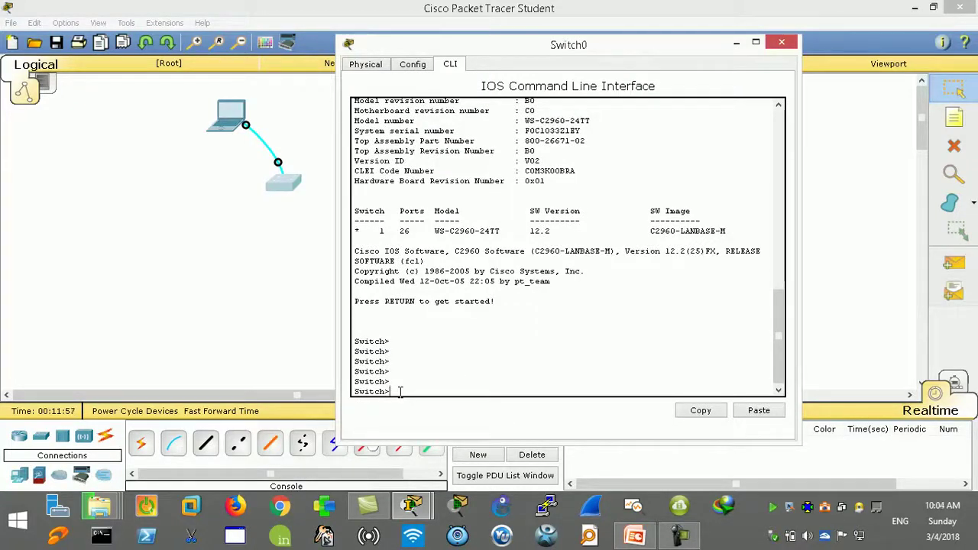
{"action": "type", "text": "enable"}
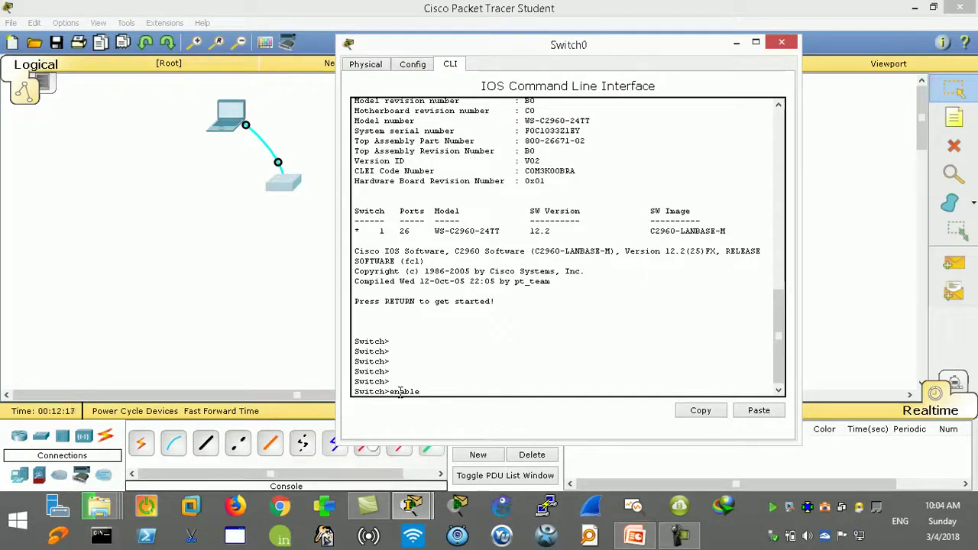
{"action": "key", "text": "Return"}
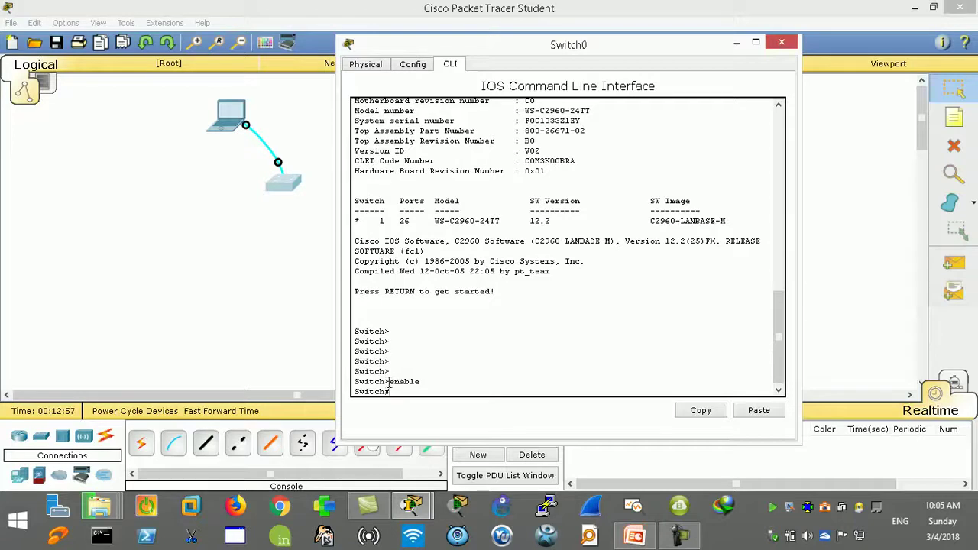
{"action": "left_click_drag", "start_coordinate": [389, 381], "coordinate": [425, 382]}
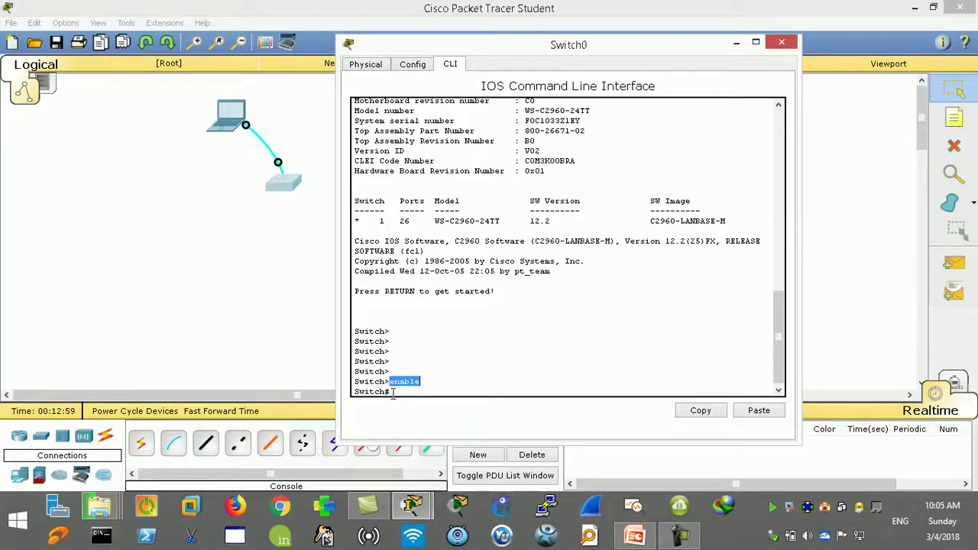
- Leave privileged mode with exit, restart the console session and enter several blank lines at the Switch> prompt
{"action": "left_click", "coordinate": [390, 335]}
{"action": "type", "text": "exit"}
{"action": "key", "text": "Return"}
{"action": "key", "text": "Return"}
{"action": "key", "text": "Return"}
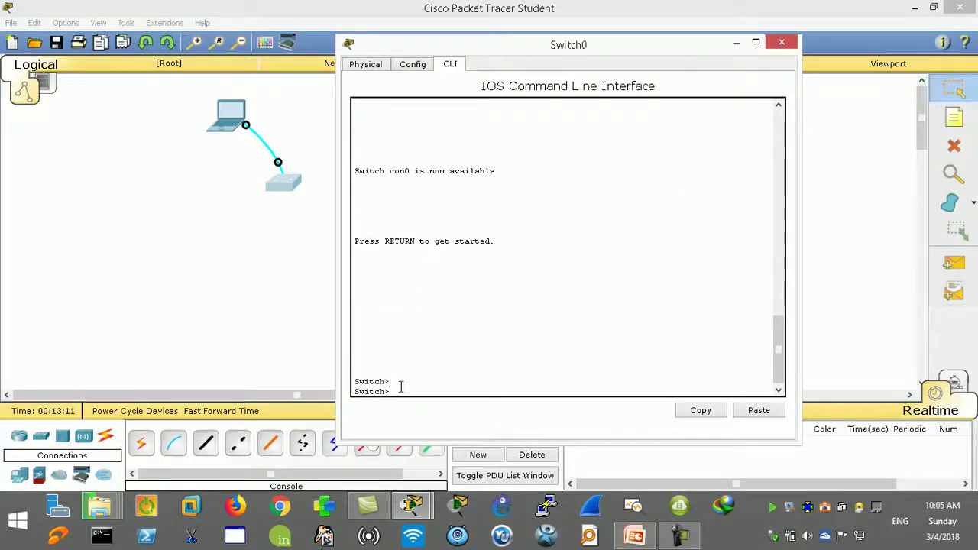
{"action": "key", "text": "Return"}
{"action": "key", "text": "Return"}
{"action": "key", "text": "Return"}
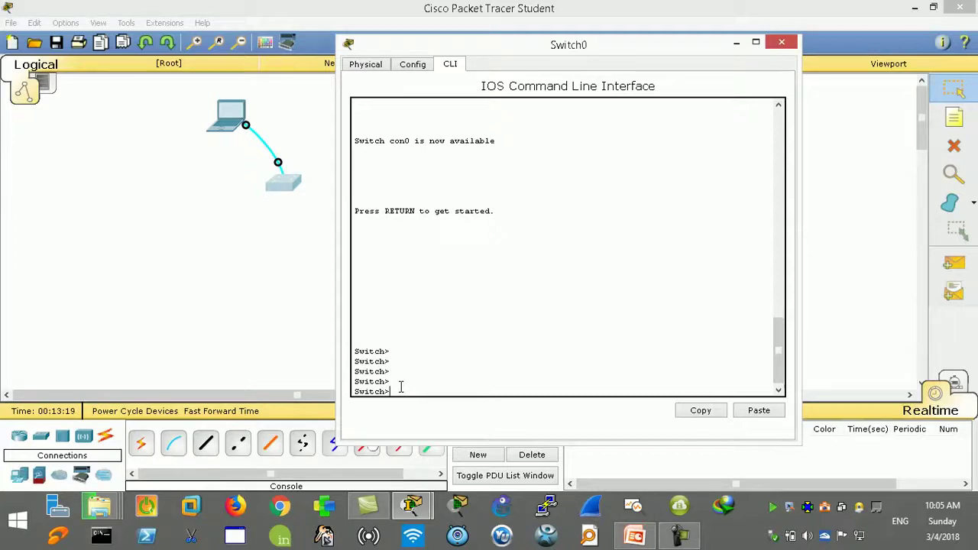
- List the available Exec commands with ? at the Switch> prompt and highlight the whole list
{"action": "type", "text": "?"}
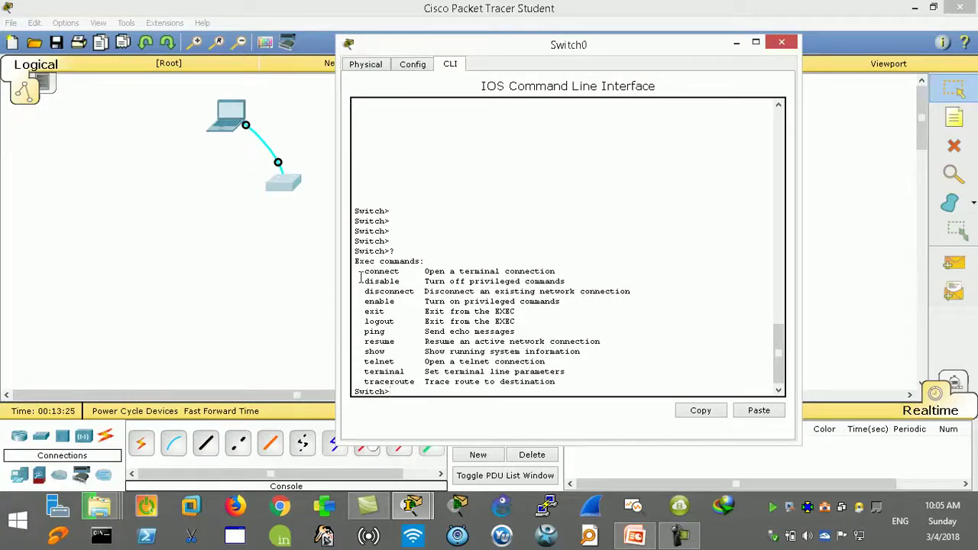
{"action": "left_click_drag", "start_coordinate": [363, 271], "coordinate": [571, 379]}
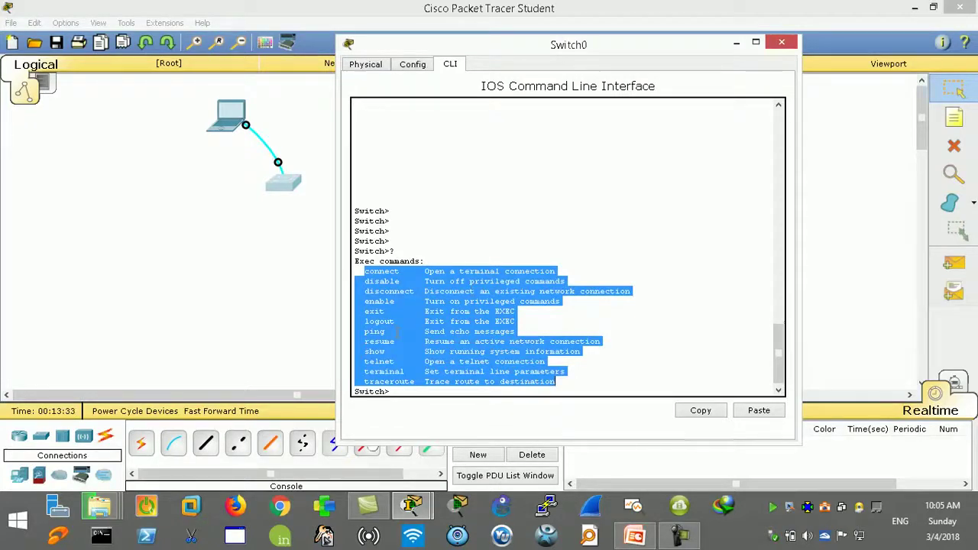
{"action": "left_click", "coordinate": [403, 392]}
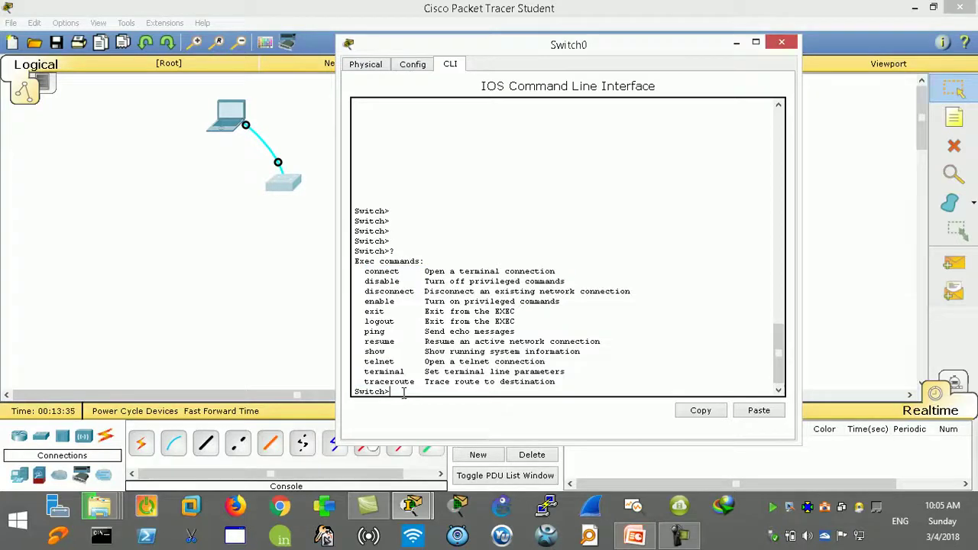
- List the options of the show command with show ?, page to the end, and run show on its own
{"action": "type", "text": "show"}
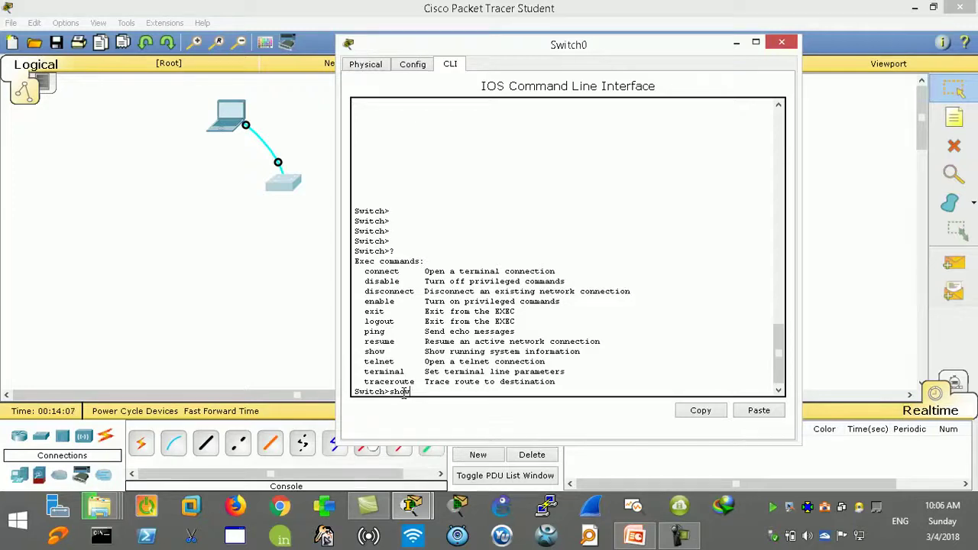
{"action": "left_click", "coordinate": [14, 529]}
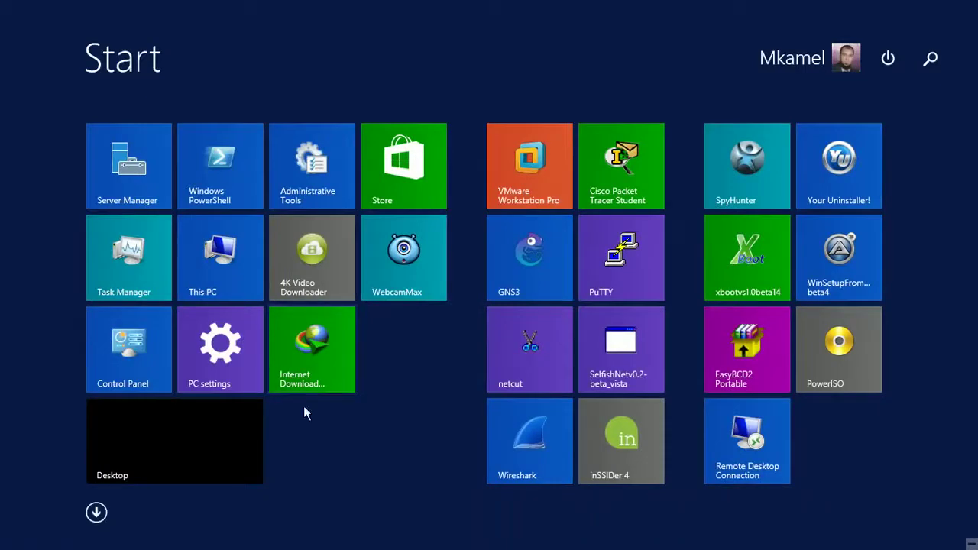
{"action": "left_click", "coordinate": [199, 436]}
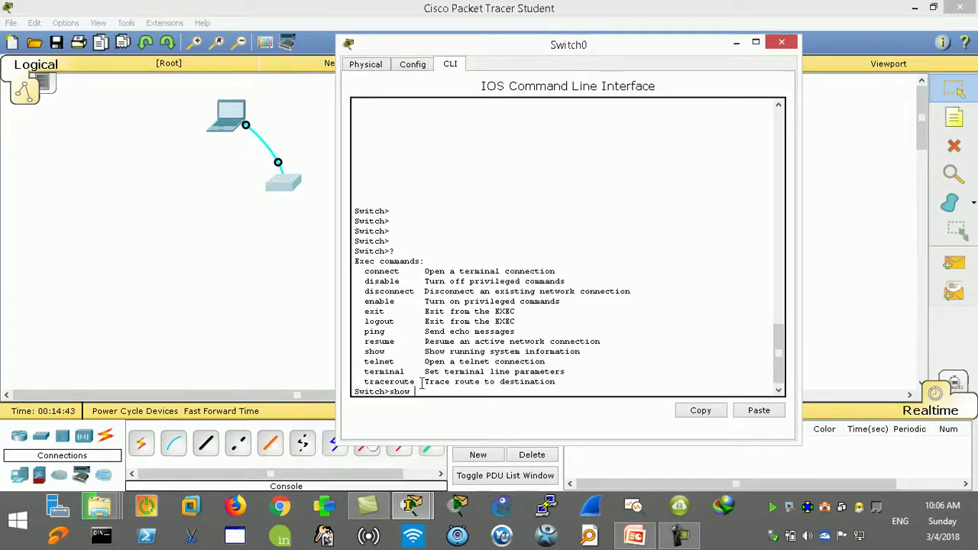
{"action": "type", "text": "show"}
{"action": "key", "text": "BackSpace"}
{"action": "key", "text": "BackSpace"}
{"action": "key", "text": "BackSpace"}
{"action": "key", "text": "BackSpace"}
{"action": "key", "text": "BackSpace"}
{"action": "type", "text": "?"}
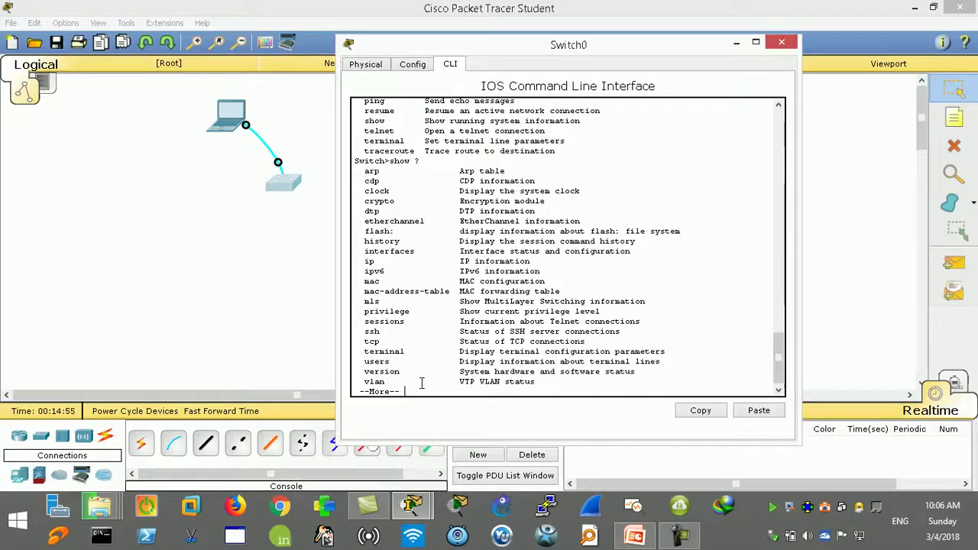
{"action": "key", "text": "space"}
{"action": "key", "text": "Return"}
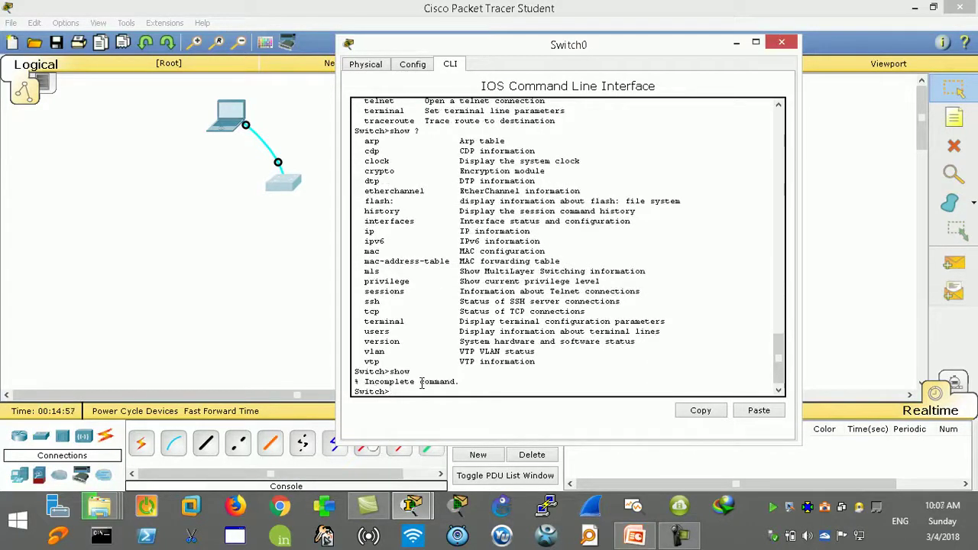
- Run sh ip int brief on the switch and advance through the first part of the interface list
{"action": "type", "text": "sh ip"}
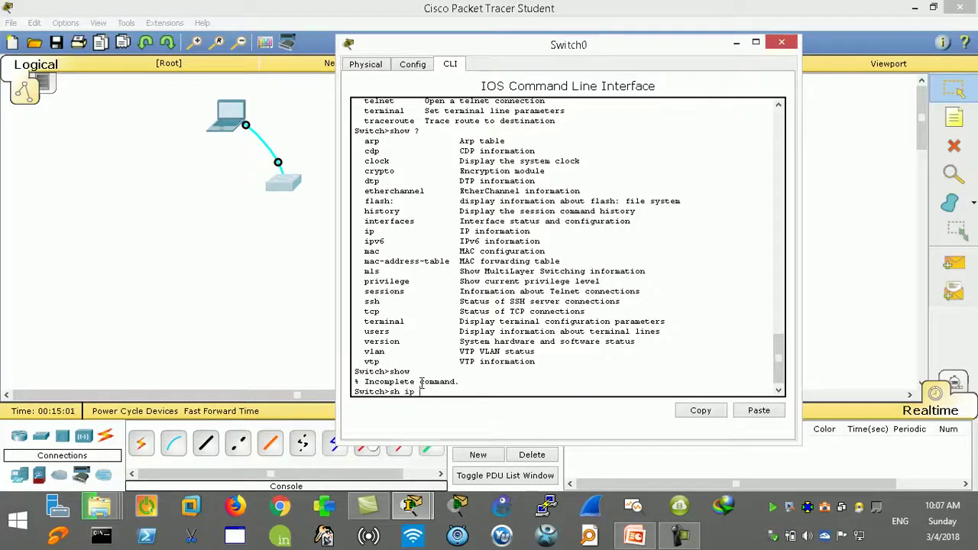
{"action": "type", "text": " int br"}
{"action": "key", "text": "Tab"}
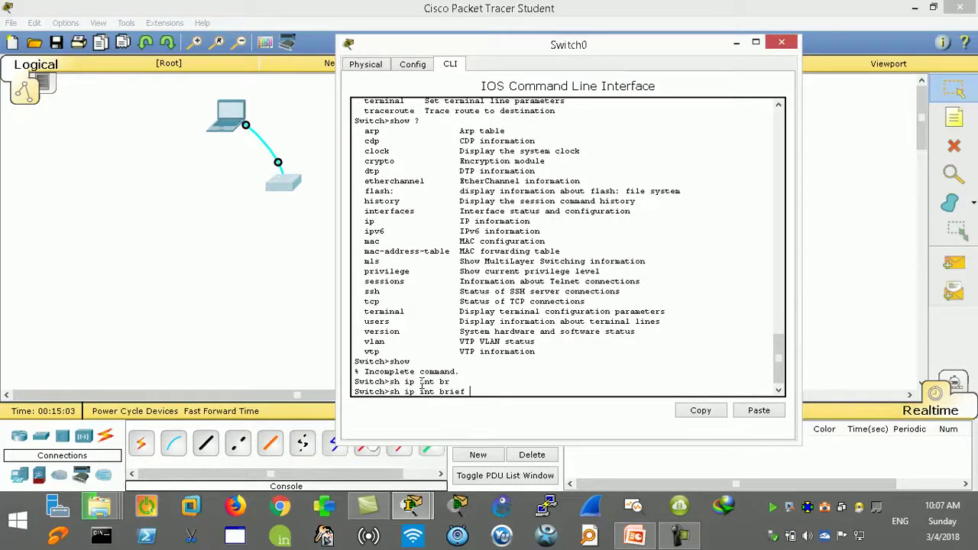
{"action": "key", "text": "Return"}
{"action": "key", "text": "Return"}
{"action": "key", "text": "Return"}
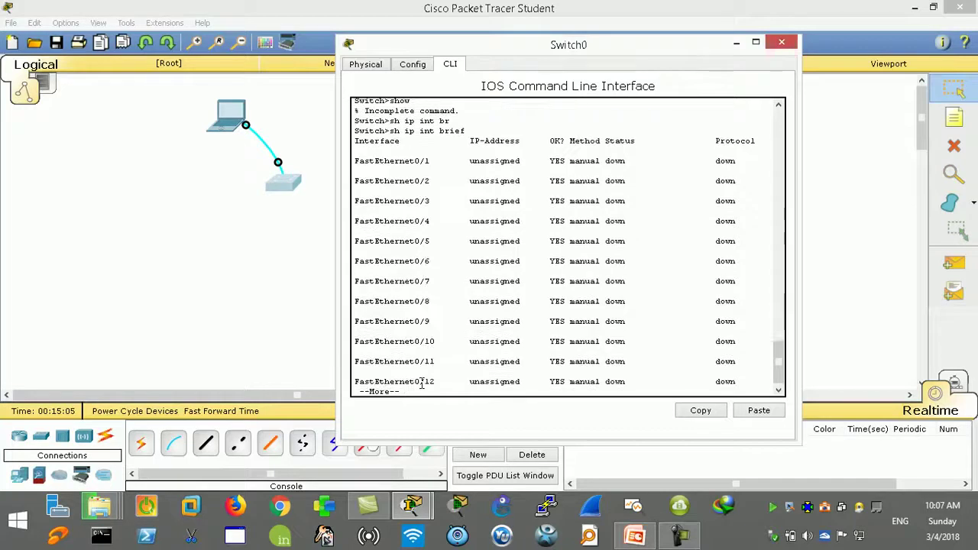
{"action": "key", "text": "Return"}
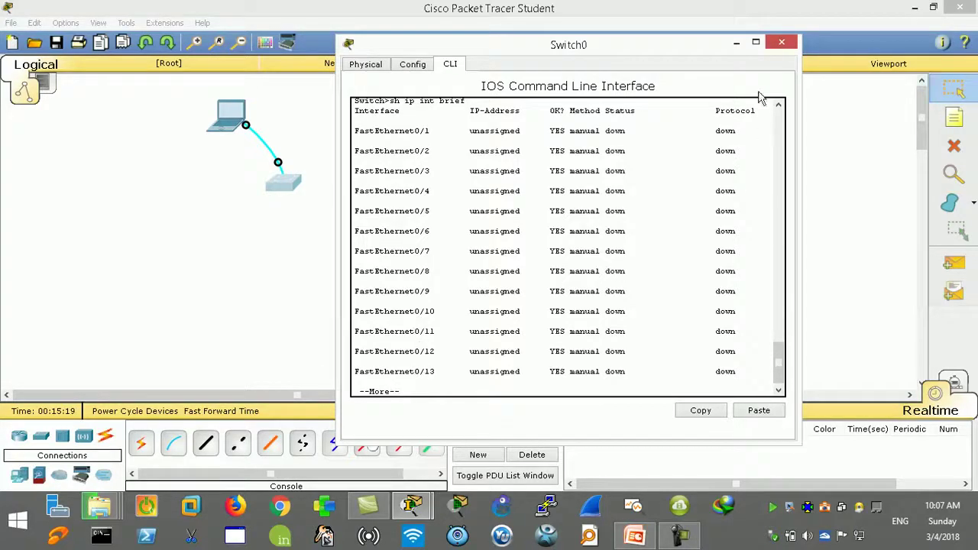
- Maximize the switch window and highlight the sh ip int brief command in the console output
{"action": "left_click", "coordinate": [756, 42]}
{"action": "scroll", "coordinate": [241, 119], "scroll_direction": "up", "scroll_amount": 4}
{"action": "left_click_drag", "start_coordinate": [125, 279], "coordinate": [49, 279]}
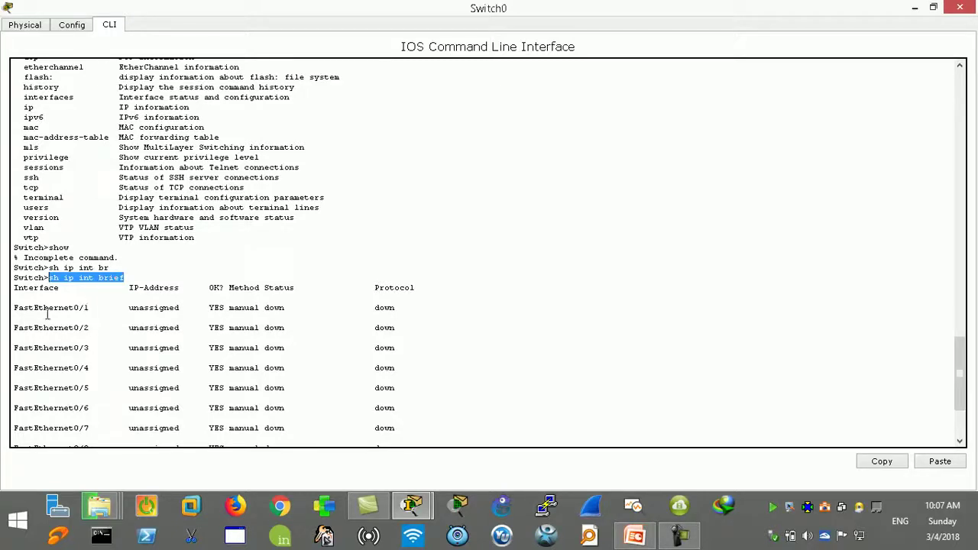
- Minimize the switch window and view the port summary of the switch in the workspace
{"action": "left_click", "coordinate": [915, 8]}
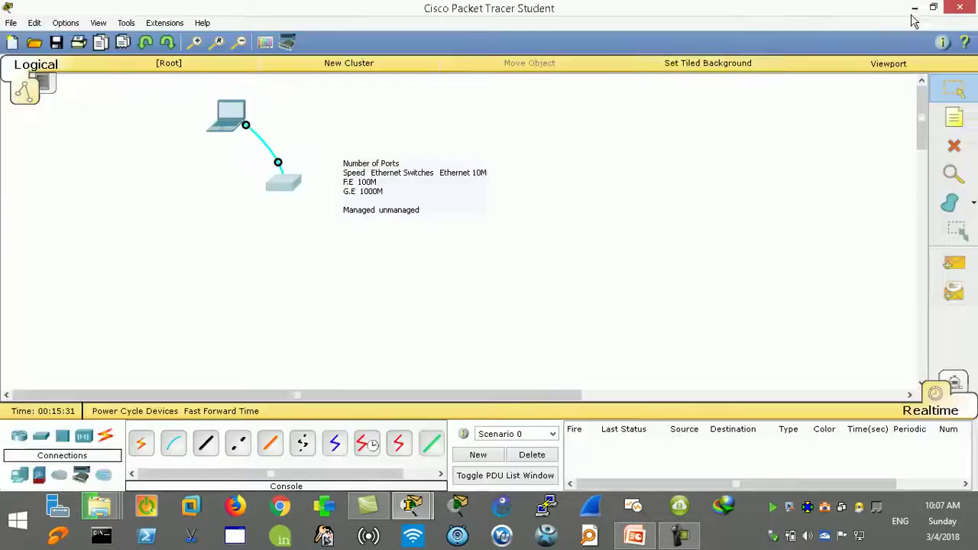
{"action": "left_click", "coordinate": [289, 188]}
{"action": "left_click", "coordinate": [736, 42]}
{"action": "mouse_move", "coordinate": [279, 190]}
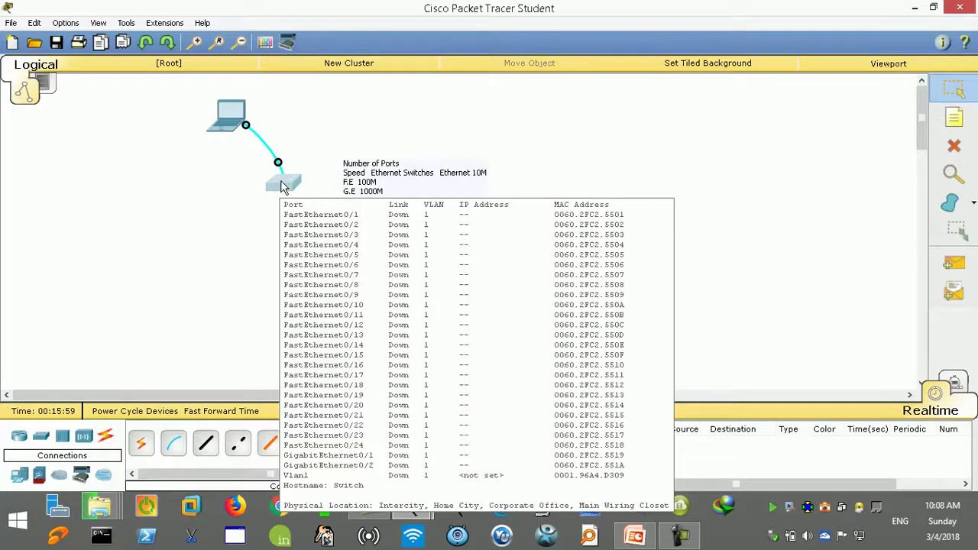
- Reopen the switch's command line, highlight sh ip int brief, and page through the remaining interface list to the Switch> prompt
{"action": "left_click", "coordinate": [283, 187]}
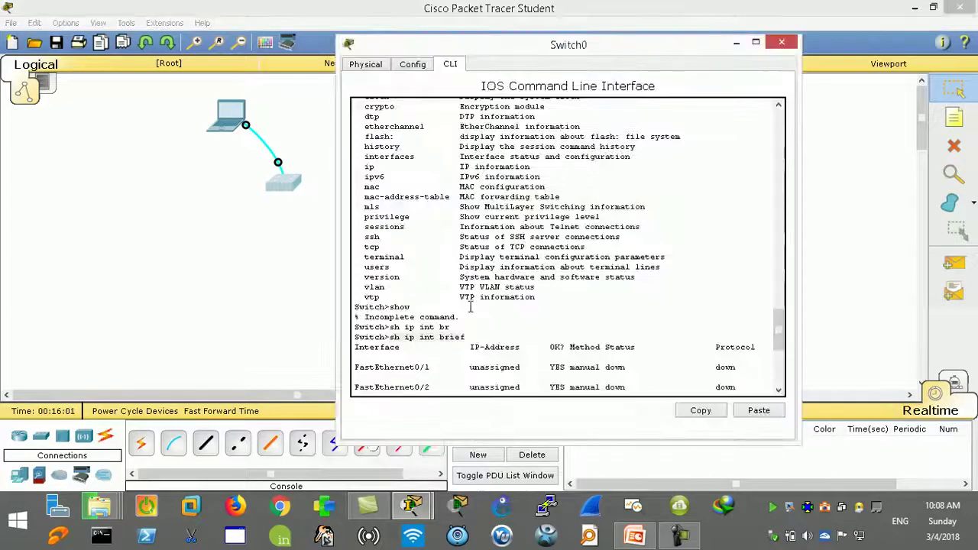
{"action": "left_click_drag", "start_coordinate": [389, 317], "coordinate": [462, 318]}
{"action": "scroll", "coordinate": [462, 318], "scroll_direction": "down", "scroll_amount": 5}
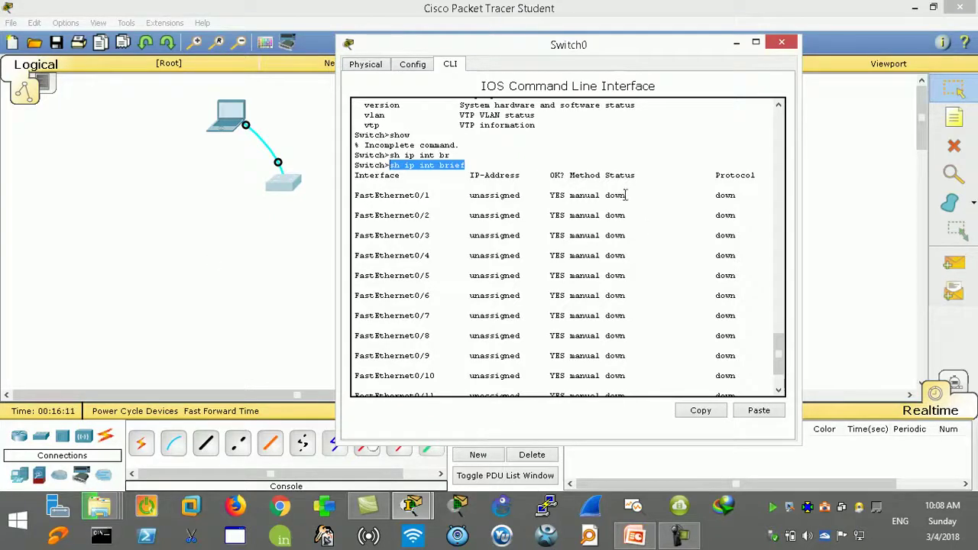
{"action": "scroll", "coordinate": [581, 221], "scroll_direction": "down", "scroll_amount": 2}
{"action": "scroll", "coordinate": [522, 257], "scroll_direction": "down", "scroll_amount": 1}
{"action": "key", "text": "Return"}
{"action": "key", "text": "Return"}
{"action": "key", "text": "Return"}
{"action": "key", "text": "Return"}
{"action": "key", "text": "Return"}
{"action": "key", "text": "Return"}
{"action": "key", "text": "Return"}
{"action": "key", "text": "Return"}
{"action": "key", "text": "Return"}
{"action": "key", "text": "Return"}
{"action": "key", "text": "Return"}
{"action": "key", "text": "Return"}
{"action": "key", "text": "Return"}
{"action": "key", "text": "Return"}
{"action": "key", "text": "Return"}
{"action": "key", "text": "Return"}
{"action": "key", "text": "Return"}
{"action": "key", "text": "Return"}
{"action": "key", "text": "Return"}
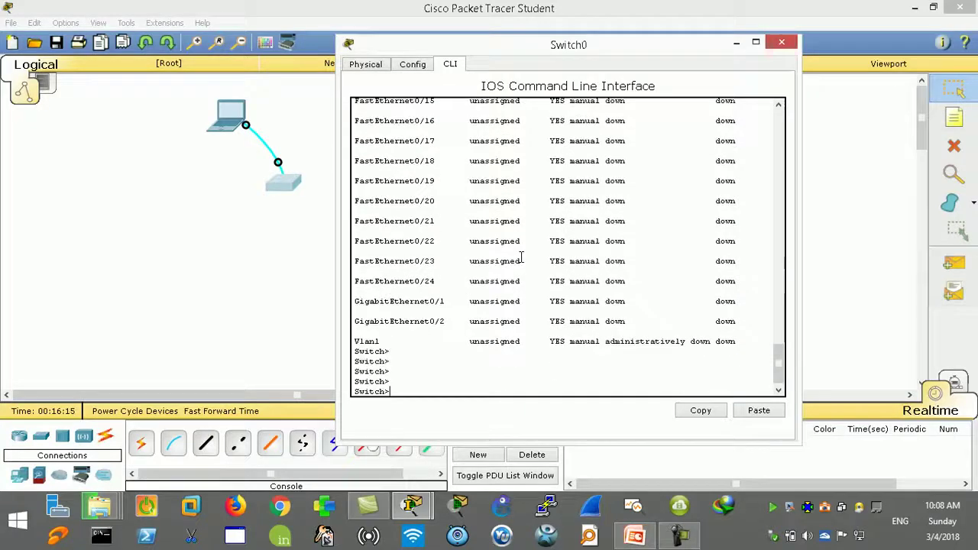
{"action": "key", "text": "Return"}
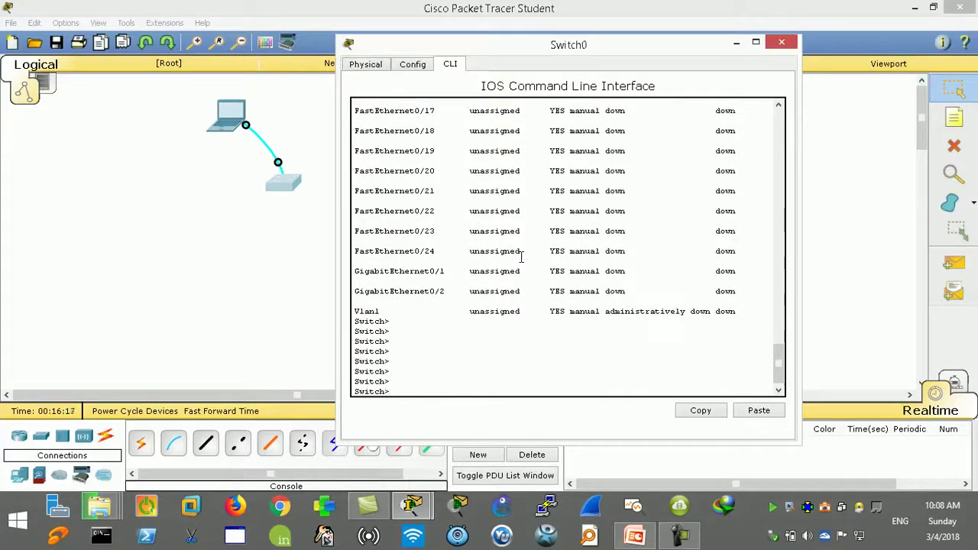
- Enter privileged mode with the short command en and highlight the # sign of the prompt
{"action": "type", "text": "en"}
{"action": "key", "text": "Return"}
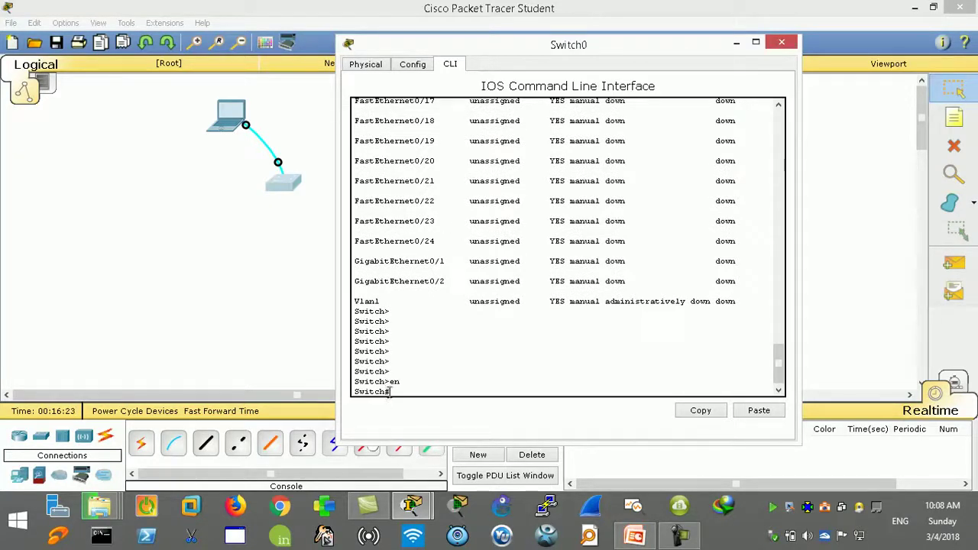
{"action": "left_click_drag", "start_coordinate": [389, 391], "coordinate": [385, 392]}
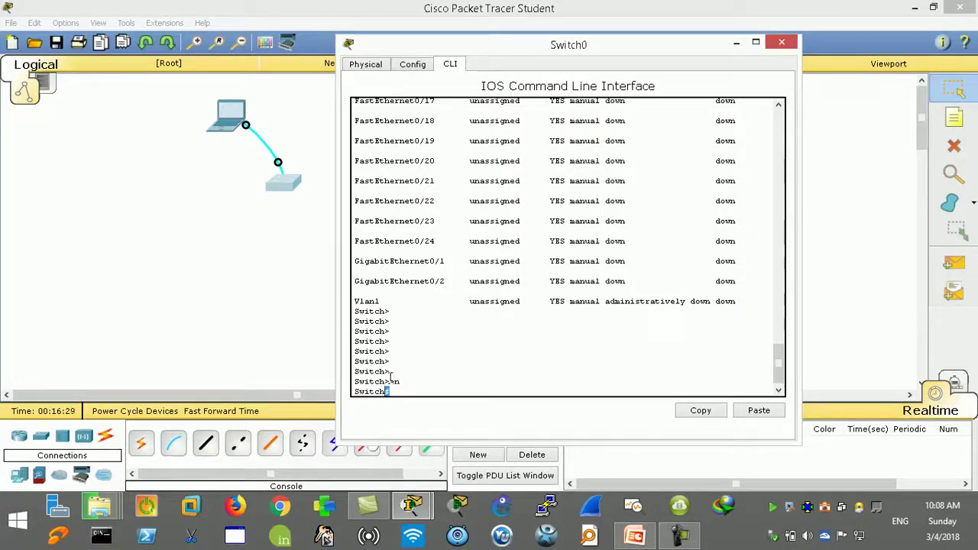
- Enter a few blank lines at the Switch# prompt and start global configuration mode with conf t
{"action": "key", "text": "Return"}
{"action": "key", "text": "Return"}
{"action": "key", "text": "Return"}
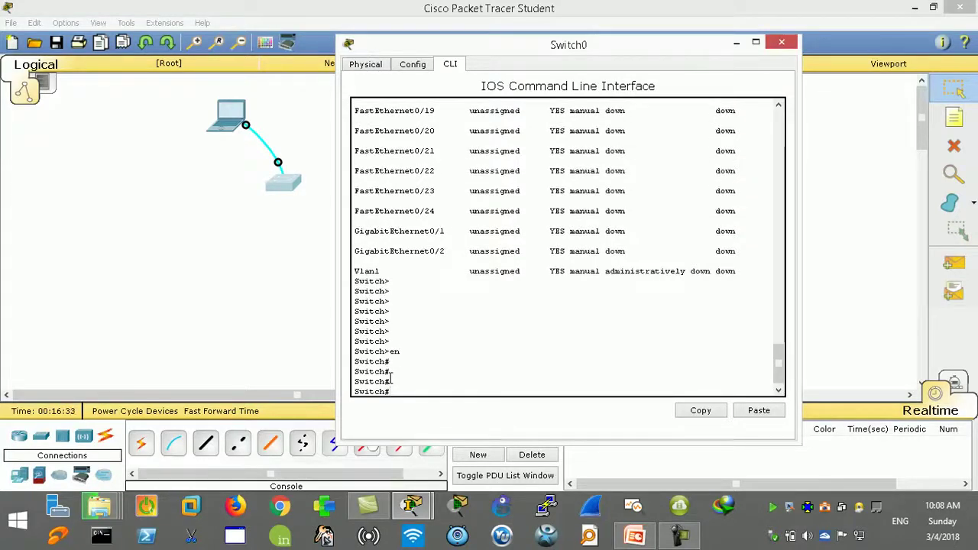
{"action": "type", "text": "conf t"}
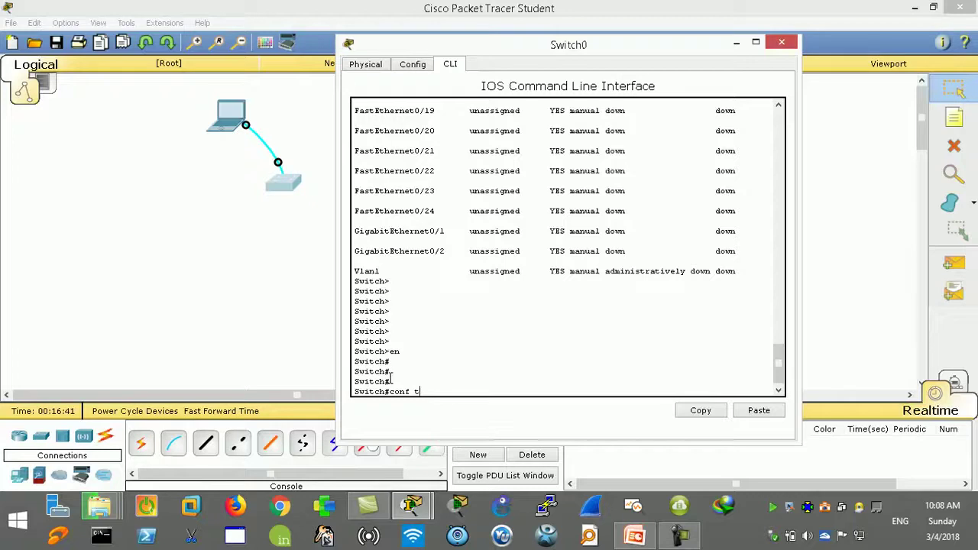
{"action": "key", "text": "Return"}
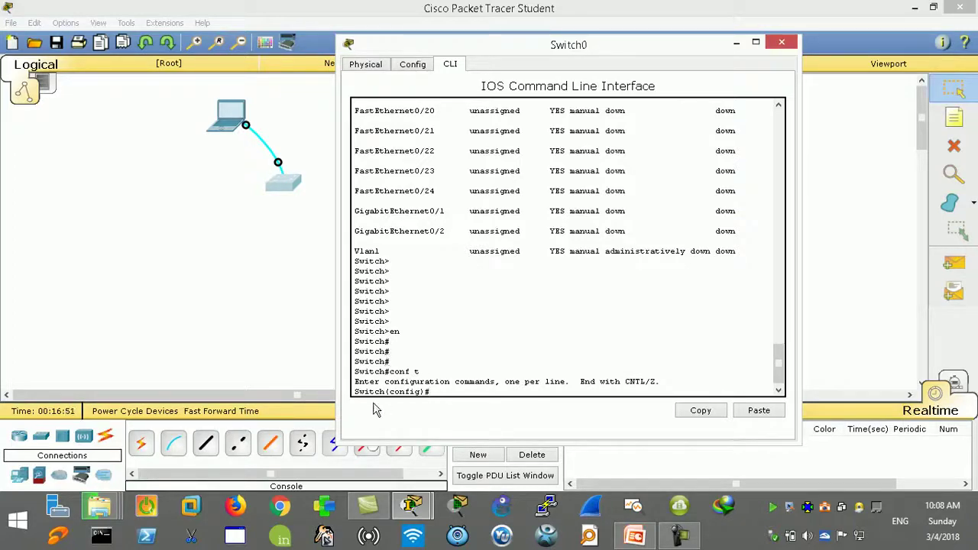
- Switch to the My Books window in File Explorer and open the 3- Cisco Devices folder inside CCNA
{"action": "left_click", "coordinate": [113, 497]}
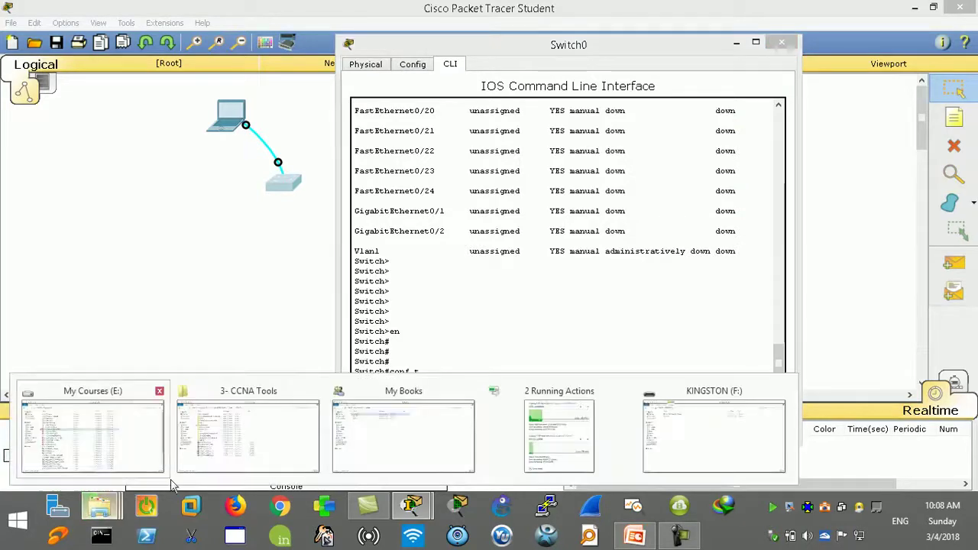
{"action": "left_click", "coordinate": [411, 435]}
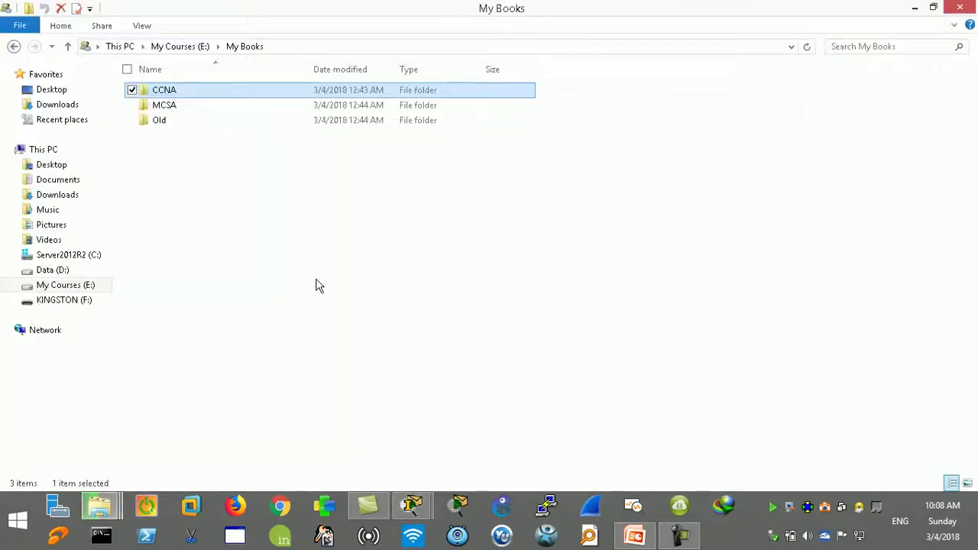
{"action": "left_click", "coordinate": [15, 526]}
{"action": "left_click", "coordinate": [166, 436]}
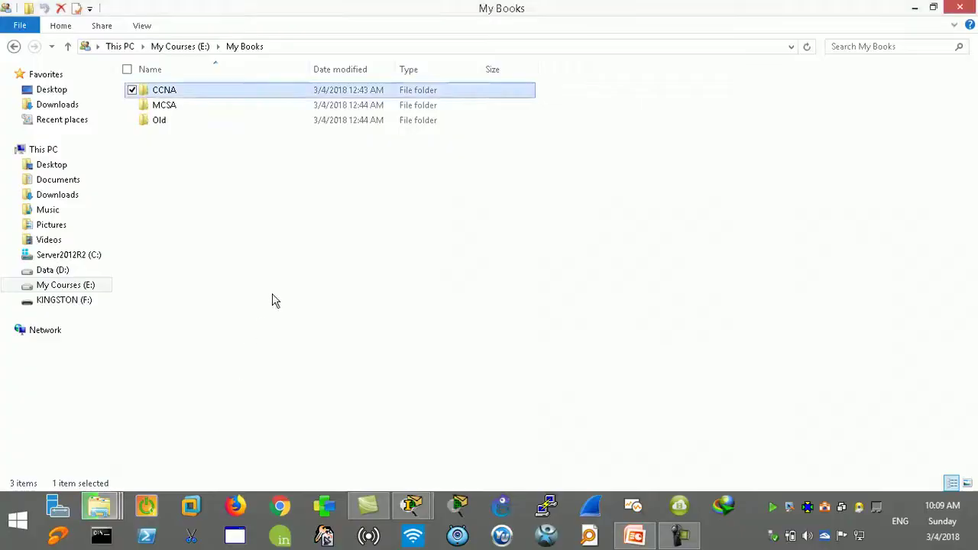
{"action": "double_click", "coordinate": [164, 89]}
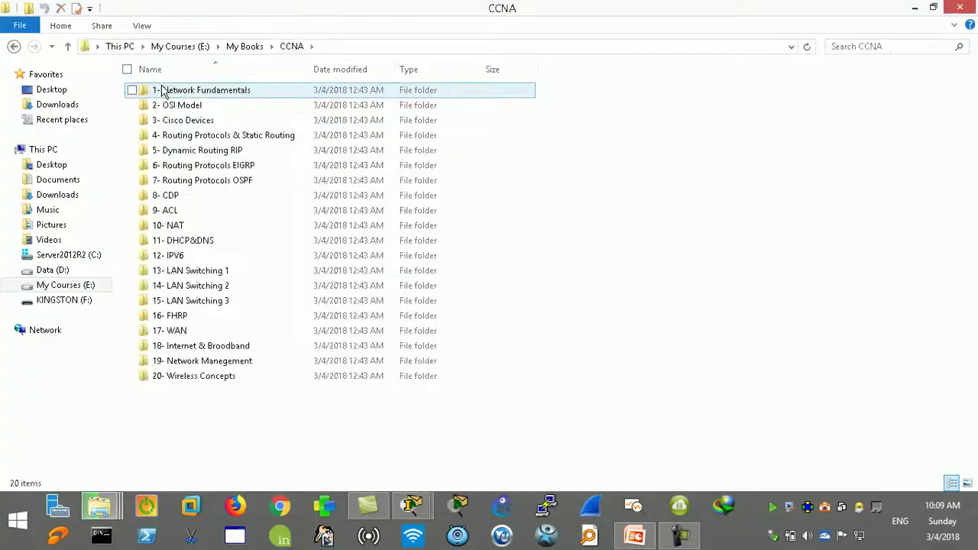
{"action": "double_click", "coordinate": [197, 122]}
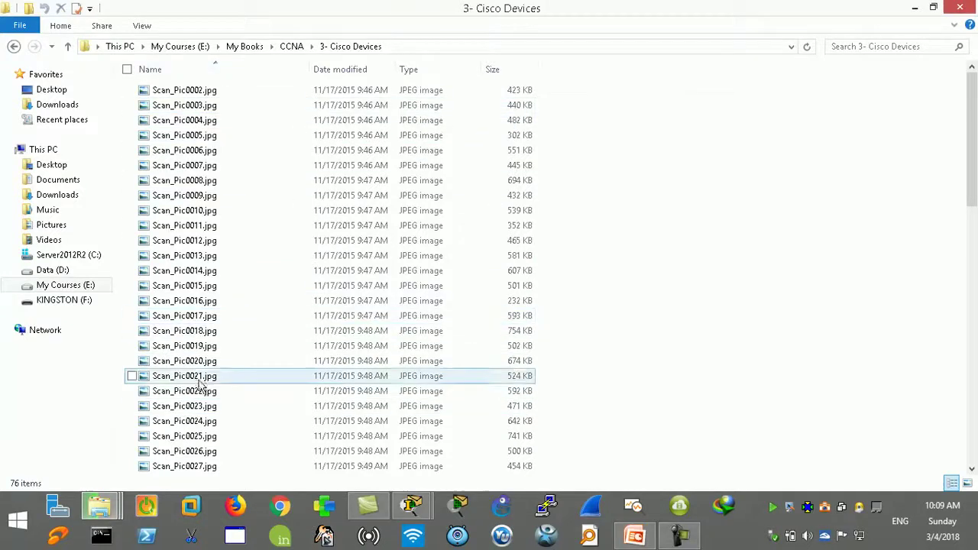
- Return to the switch's command line in Packet Tracer and highlight the conf t command
{"action": "left_click", "coordinate": [918, 9]}
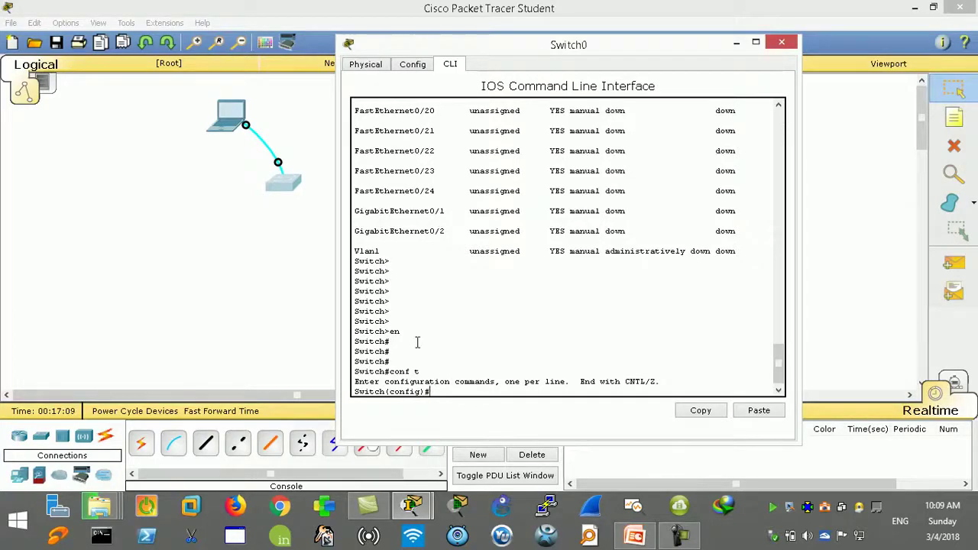
{"action": "left_click_drag", "start_coordinate": [393, 334], "coordinate": [391, 334]}
{"action": "left_click", "coordinate": [440, 390]}
{"action": "left_click_drag", "start_coordinate": [419, 371], "coordinate": [390, 372]}
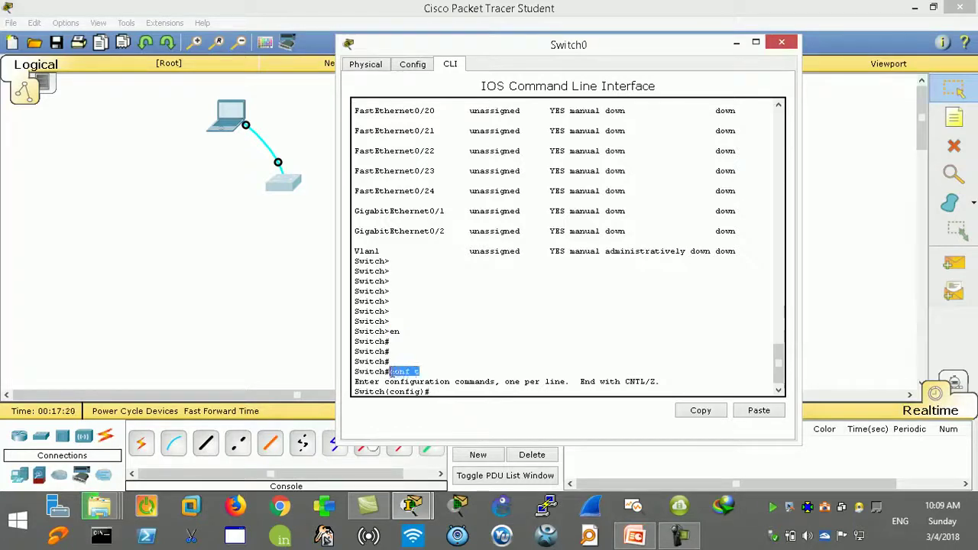
{"action": "left_click", "coordinate": [438, 392]}
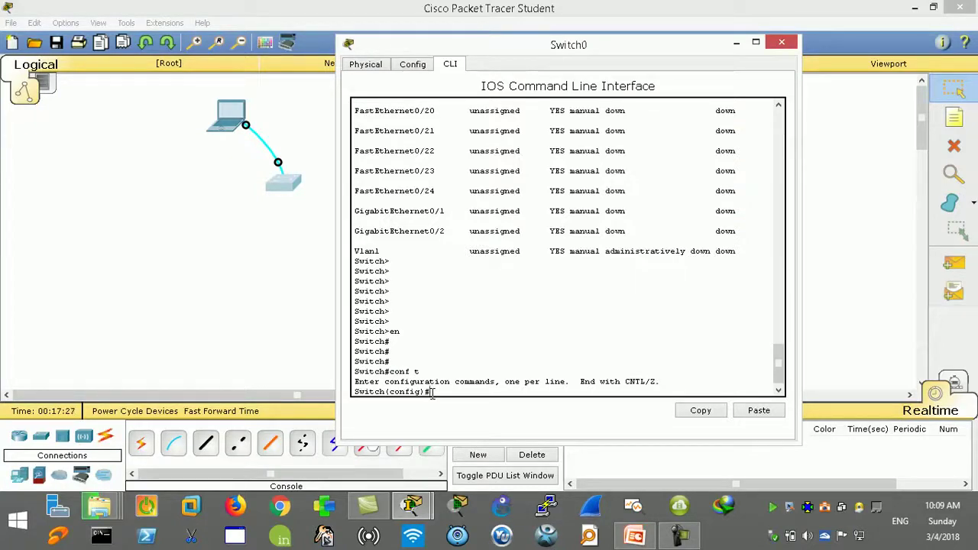
- Set the privileged-mode password with the enable password command in global configuration mode
{"action": "type", "text": "enable pass"}
{"action": "key", "text": "Tab"}
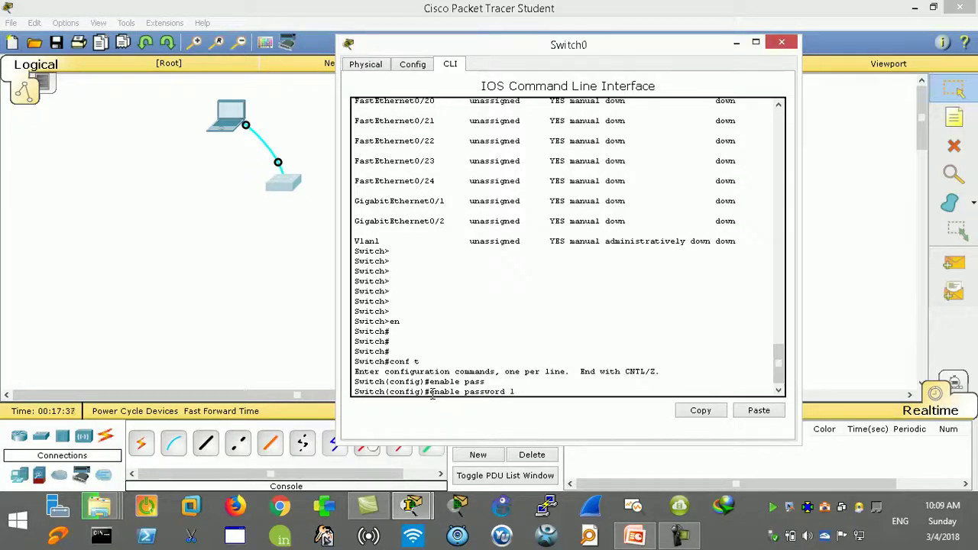
{"action": "type", "text": "o"}
{"action": "key", "text": "Return"}
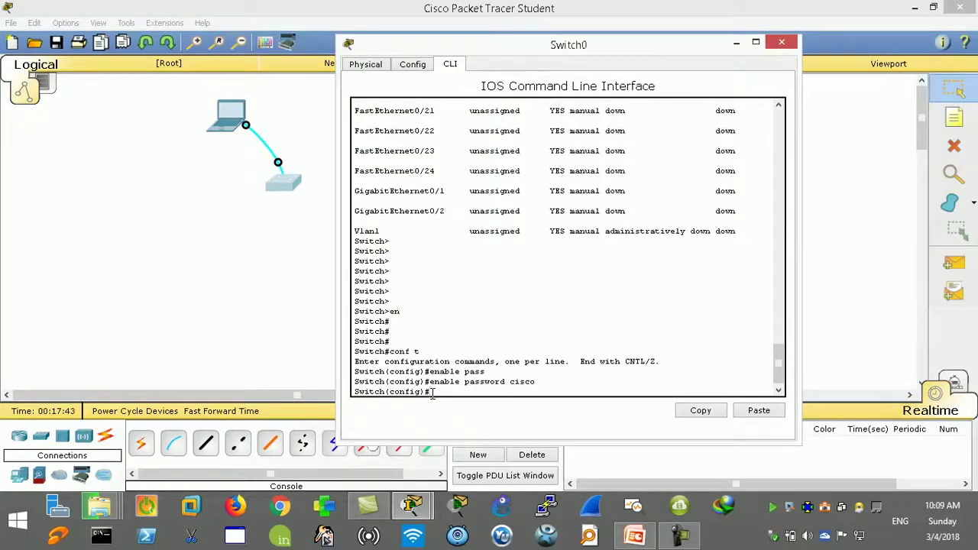
- Leave configuration mode, log out of the console with exit, and enter blank lines at the Switch> prompt
{"action": "key", "text": "ctrl+z"}
{"action": "key", "text": "ctrl+z"}
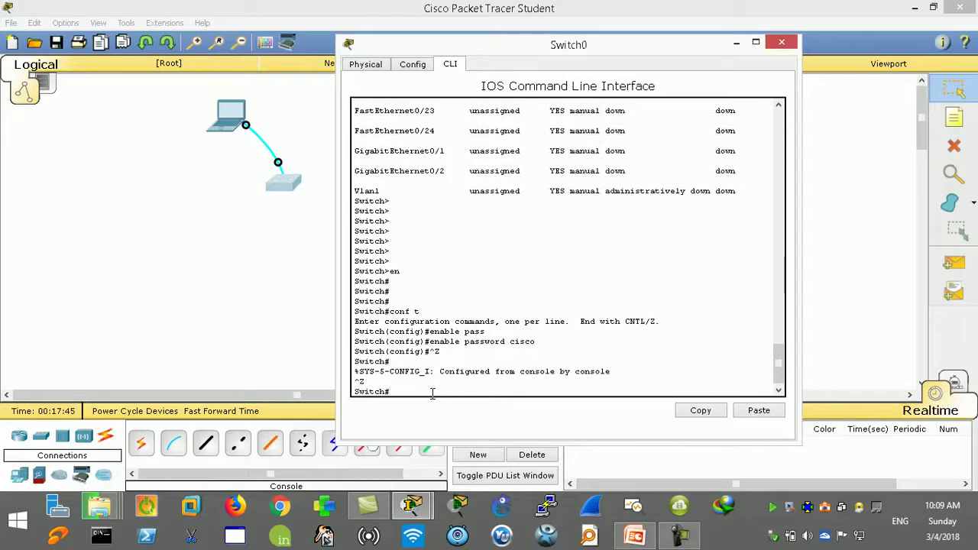
{"action": "type", "text": "exit"}
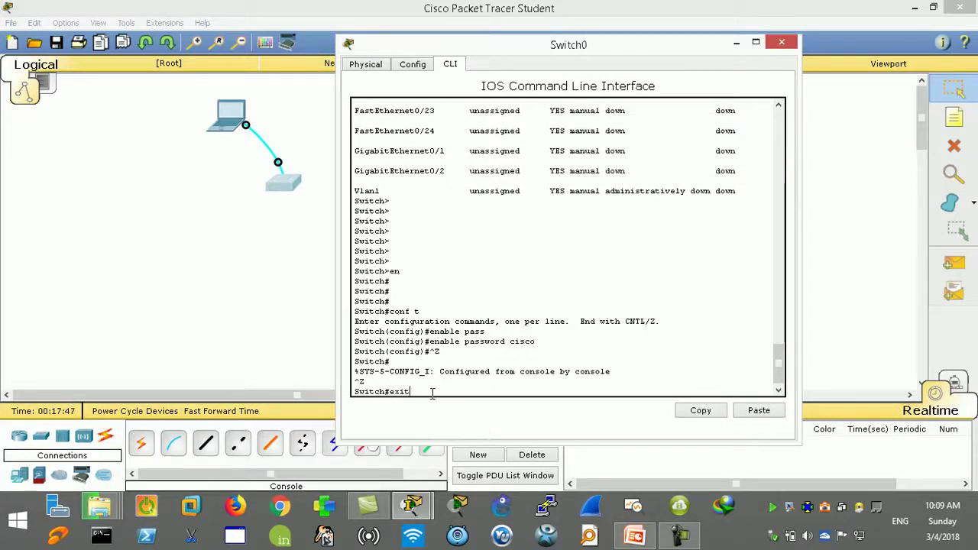
{"action": "key", "text": "Return"}
{"action": "key", "text": "Return"}
{"action": "key", "text": "Return"}
{"action": "key", "text": "Return"}
{"action": "key", "text": "Return"}
{"action": "key", "text": "Return"}
{"action": "key", "text": "Return"}
{"action": "key", "text": "Return"}
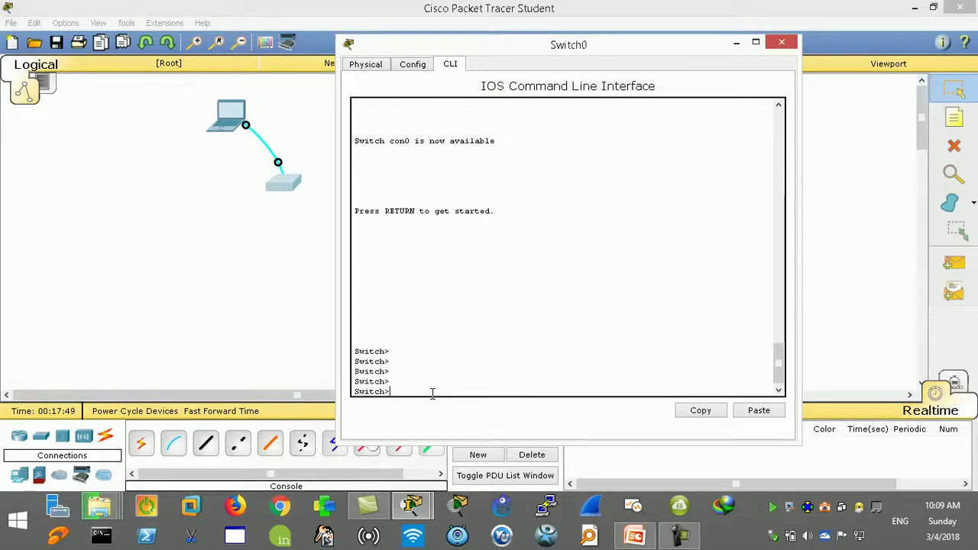
{"action": "key", "text": "Return"}
{"action": "key", "text": "Return"}
{"action": "key", "text": "Return"}
{"action": "key", "text": "Return"}
{"action": "key", "text": "Return"}
{"action": "key", "text": "Return"}
{"action": "key", "text": "Return"}
{"action": "key", "text": "Return"}
{"action": "key", "text": "Return"}
{"action": "key", "text": "Return"}
{"action": "key", "text": "Return"}
{"action": "key", "text": "Return"}
{"action": "key", "text": "Return"}
{"action": "key", "text": "Return"}
{"action": "key", "text": "Return"}
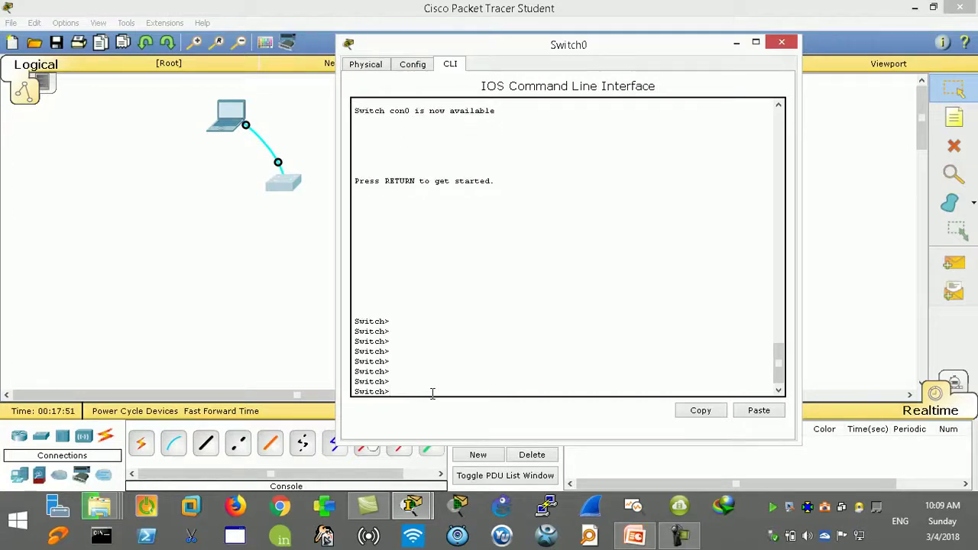
- Enter privileged mode with enable, supply the enable password, and enter a few blank lines at the Switch# prompt
{"action": "type", "text": "en"}
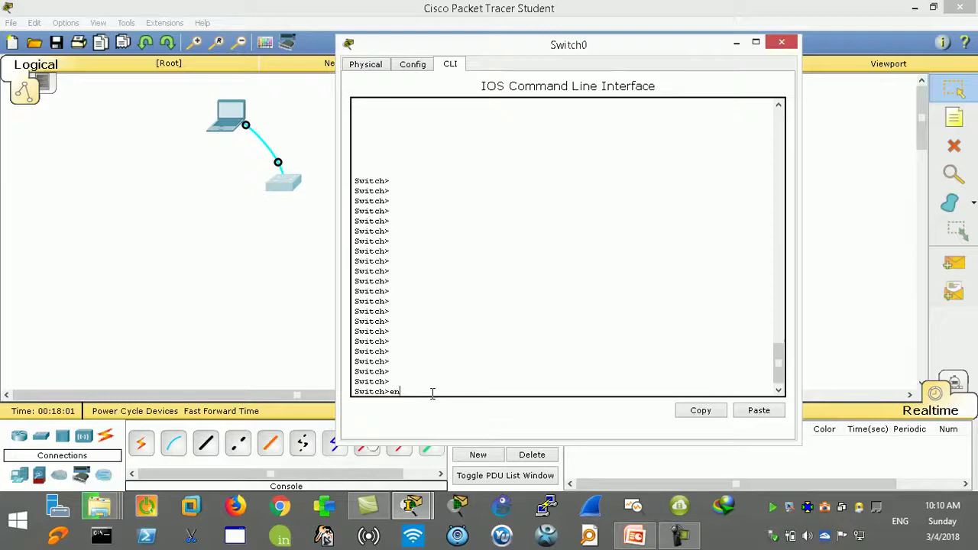
{"action": "key", "text": "Tab"}
{"action": "key", "text": "Return"}
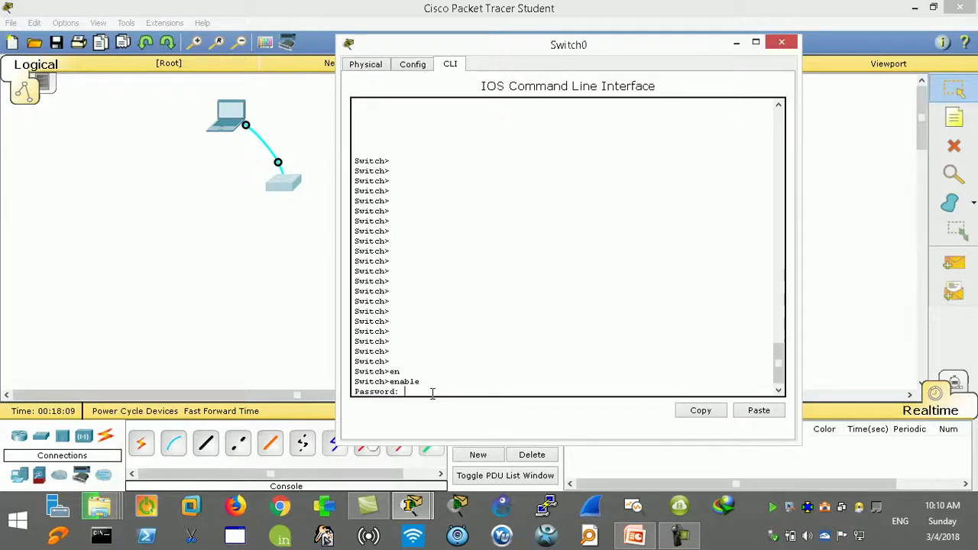
{"action": "key", "text": "Return"}
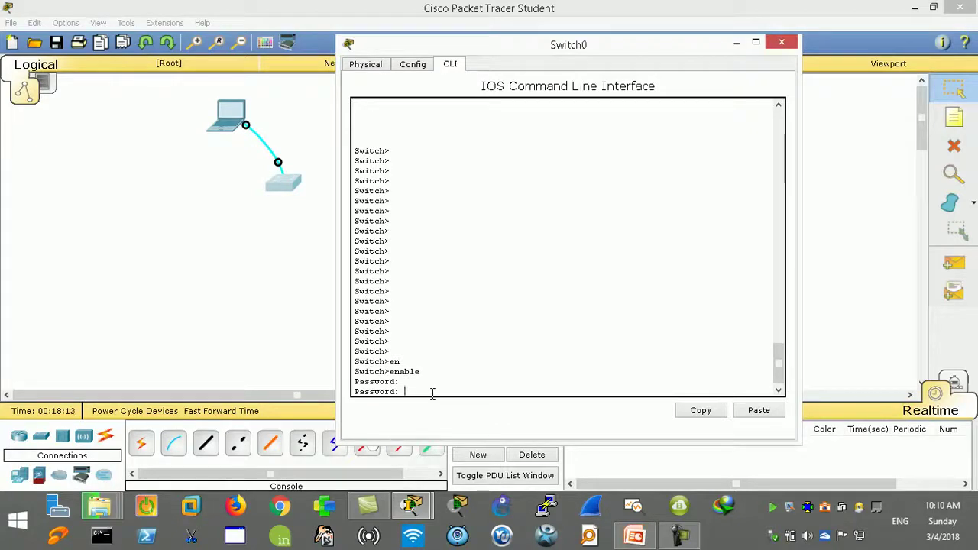
{"action": "key", "text": "Return"}
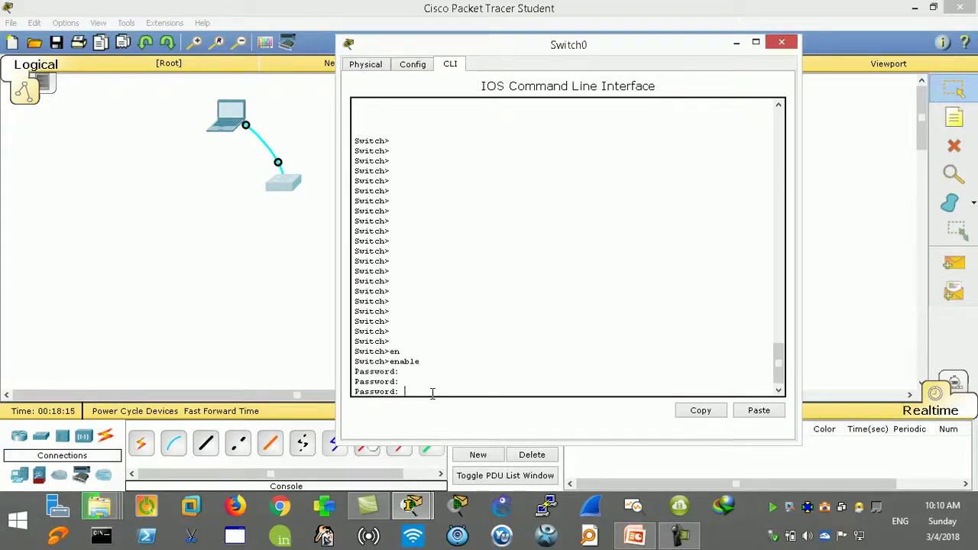
{"action": "key", "text": "Return"}
{"action": "key", "text": "Return"}
{"action": "key", "text": "Return"}
{"action": "key", "text": "Return"}
{"action": "key", "text": "Return"}
{"action": "key", "text": "Return"}
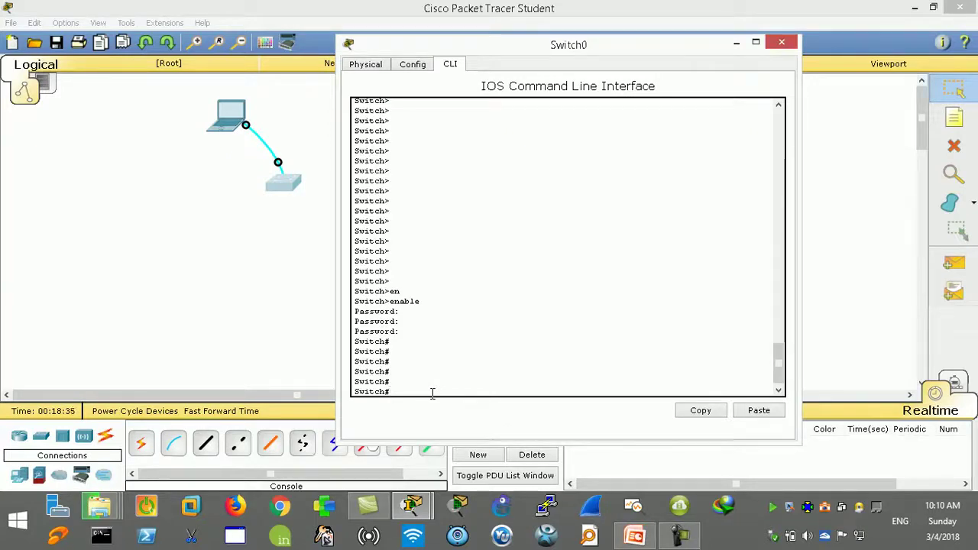
- Start global configuration mode again with conf t
{"action": "type", "text": "ch#write"}
{"action": "key", "text": "BackSpace"}
{"action": "key", "text": "BackSpace"}
{"action": "key", "text": "BackSpace"}
{"action": "key", "text": "BackSpace"}
{"action": "key", "text": "BackSpace"}
{"action": "type", "text": "conf t"}
{"action": "key", "text": "Return"}
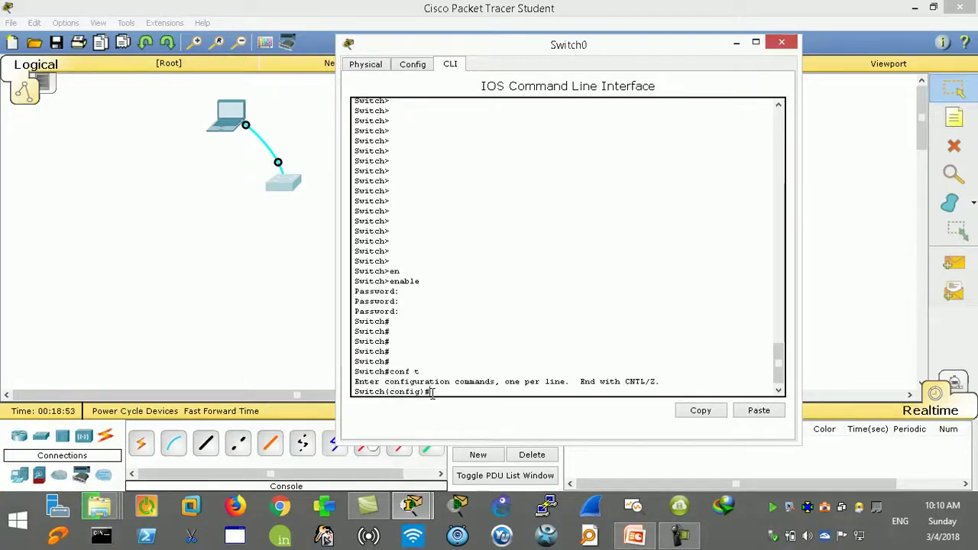
{"action": "type", "text": "wri"}
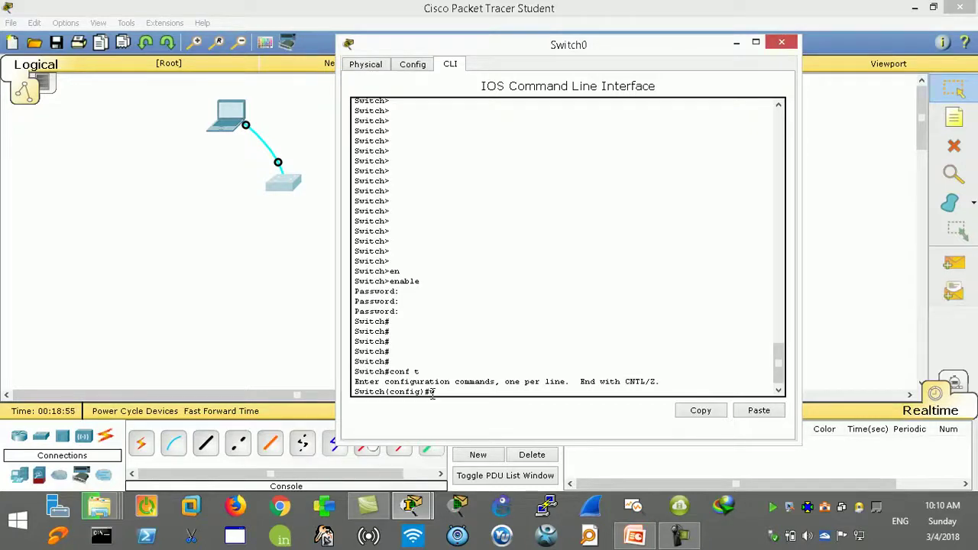
{"action": "type", "text": "te"}
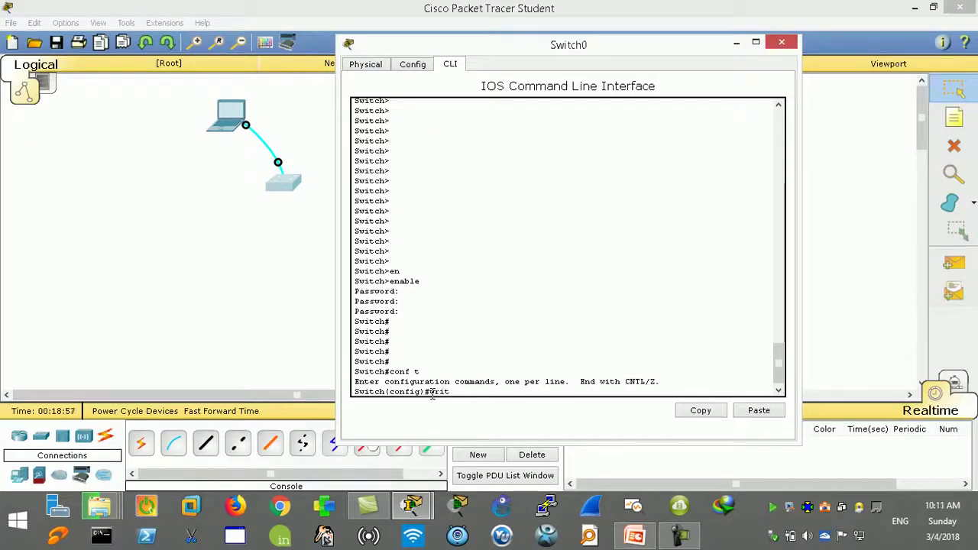
{"action": "key", "text": "BackSpace"}
{"action": "key", "text": "BackSpace"}
{"action": "key", "text": "BackSpace"}
{"action": "key", "text": "BackSpace"}
- Return to privileged mode with exit and highlight the Switch# and Switch(config) prompts for comparison
{"action": "type", "text": "exit"}
{"action": "key", "text": "Return"}
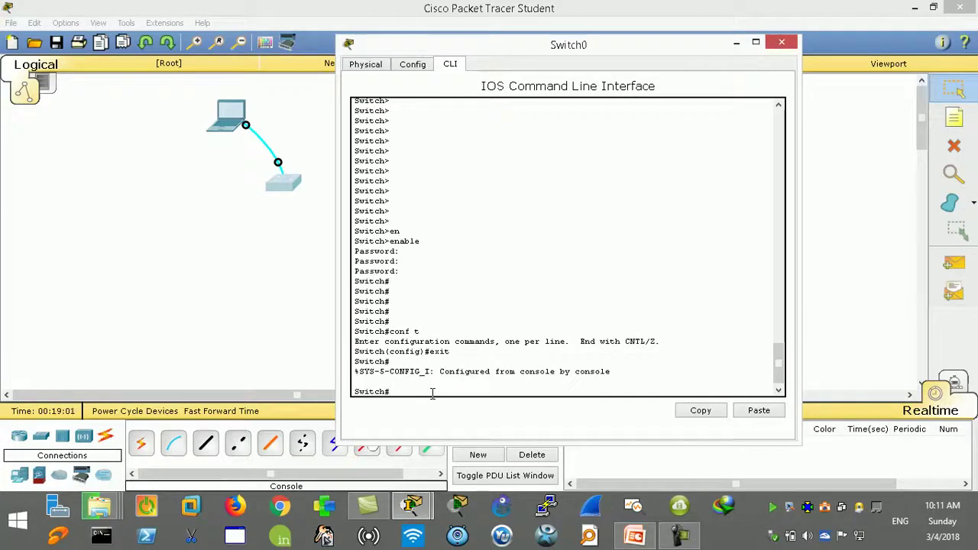
{"action": "left_click_drag", "start_coordinate": [396, 392], "coordinate": [353, 391]}
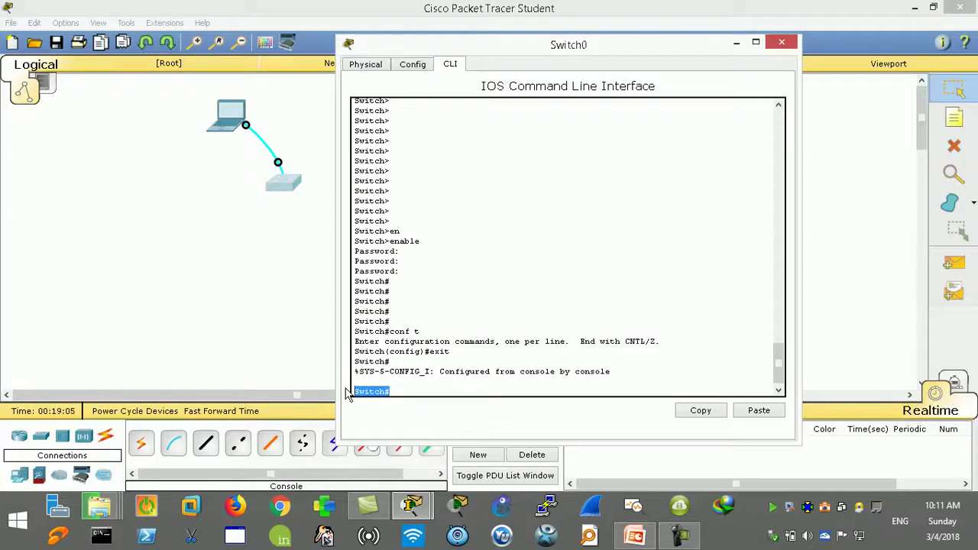
{"action": "left_click_drag", "start_coordinate": [425, 351], "coordinate": [357, 353]}
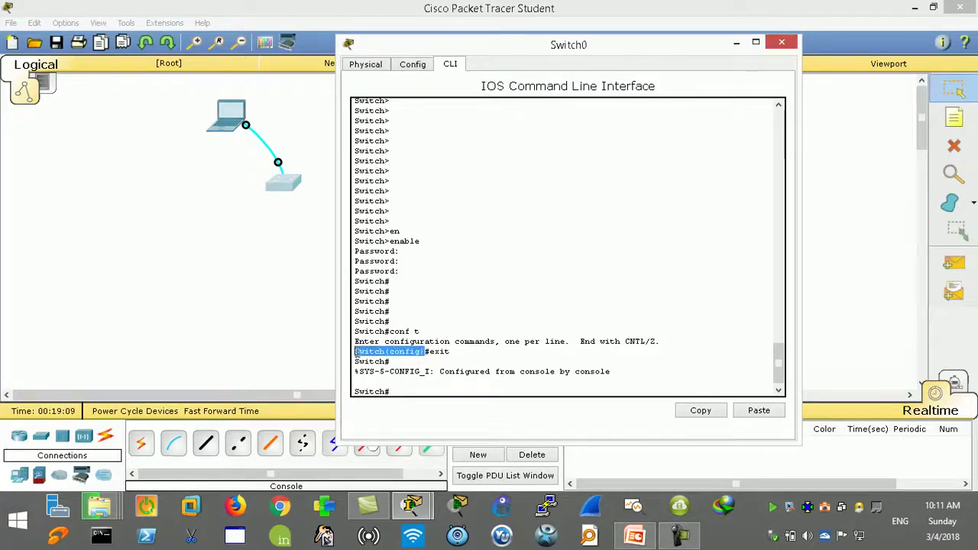
- Save the switch's configuration with wr in privileged mode and enter a few blank lines
{"action": "left_click", "coordinate": [402, 390]}
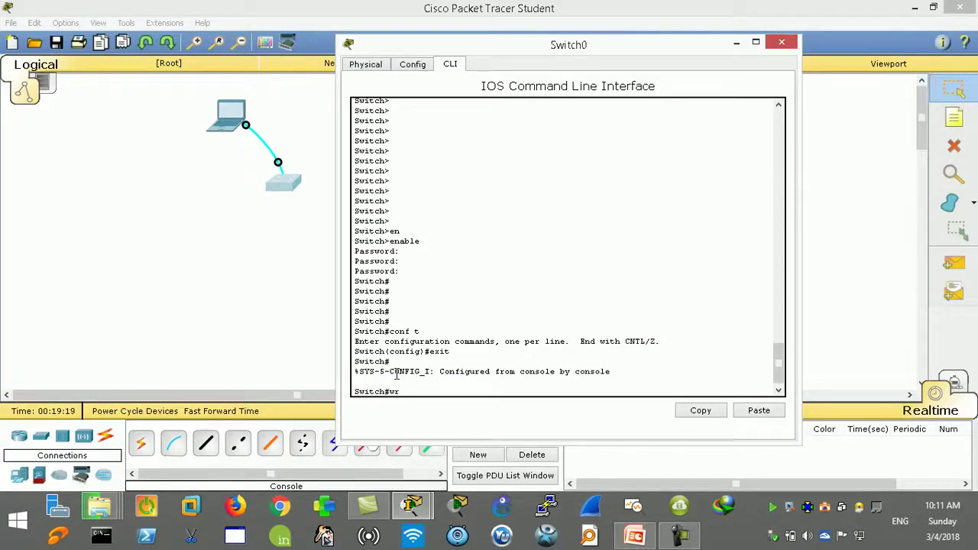
{"action": "key", "text": "Return"}
{"action": "key", "text": "Return"}
{"action": "key", "text": "Return"}
{"action": "key", "text": "Return"}
{"action": "key", "text": "Return"}
{"action": "key", "text": "Return"}
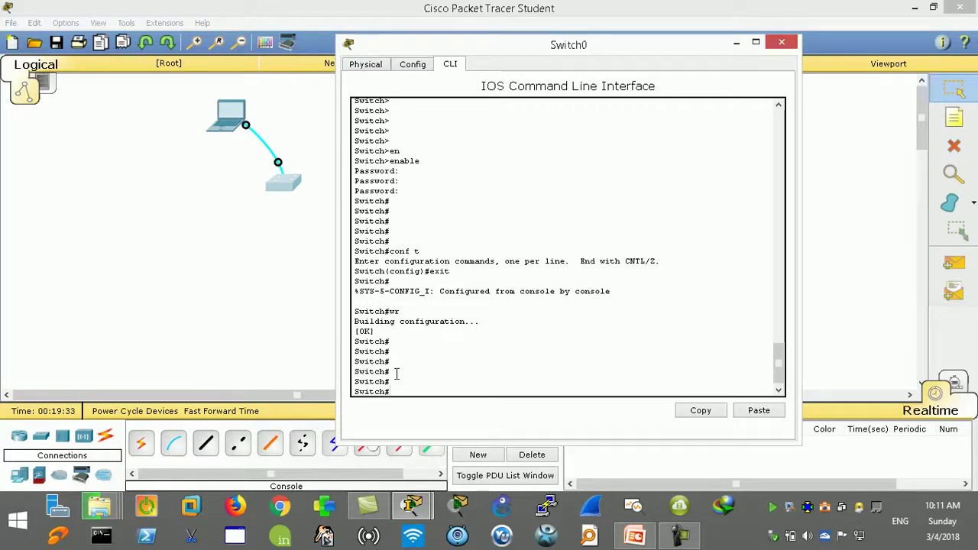
- Close the Switch0 window and move the Number of Ports note up beside the console laptop
{"action": "left_click", "coordinate": [782, 40]}
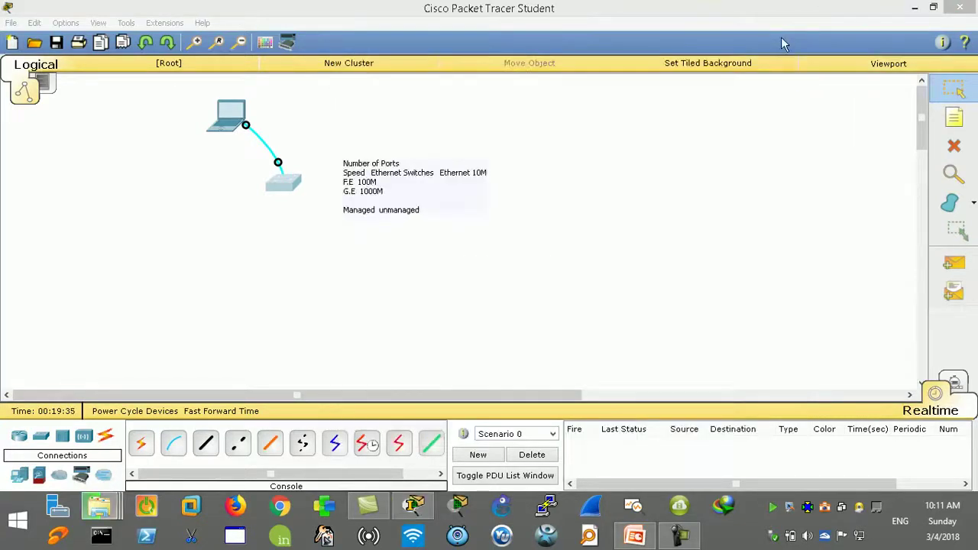
{"action": "left_click_drag", "start_coordinate": [386, 176], "coordinate": [398, 124]}
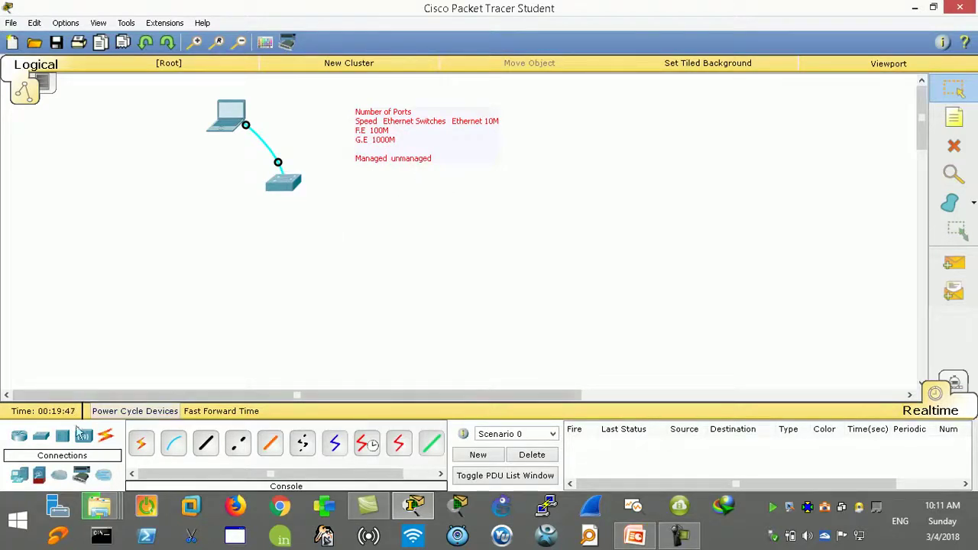
- Place four generic laptops in a row below the switch
{"action": "left_click", "coordinate": [23, 478]}
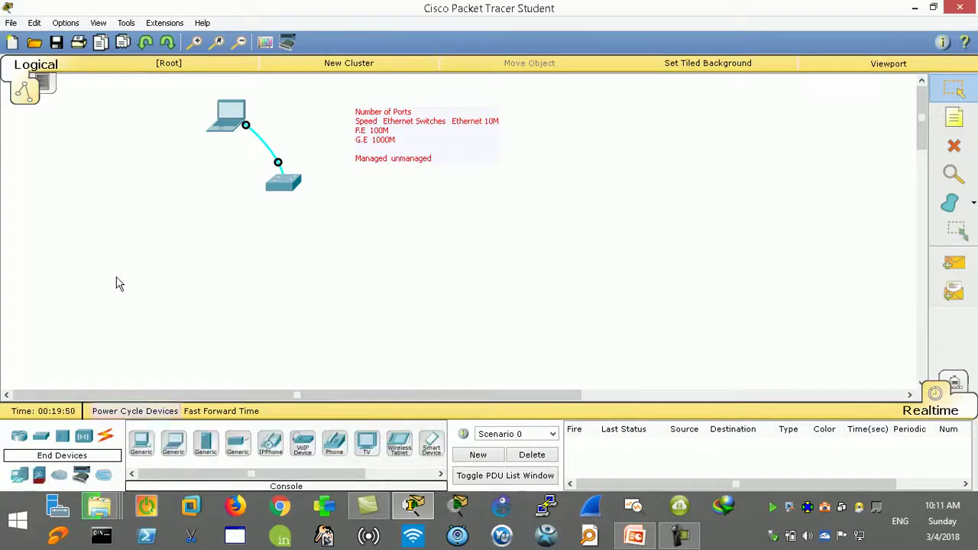
{"action": "left_click", "coordinate": [174, 442]}
{"action": "left_click", "coordinate": [105, 290]}
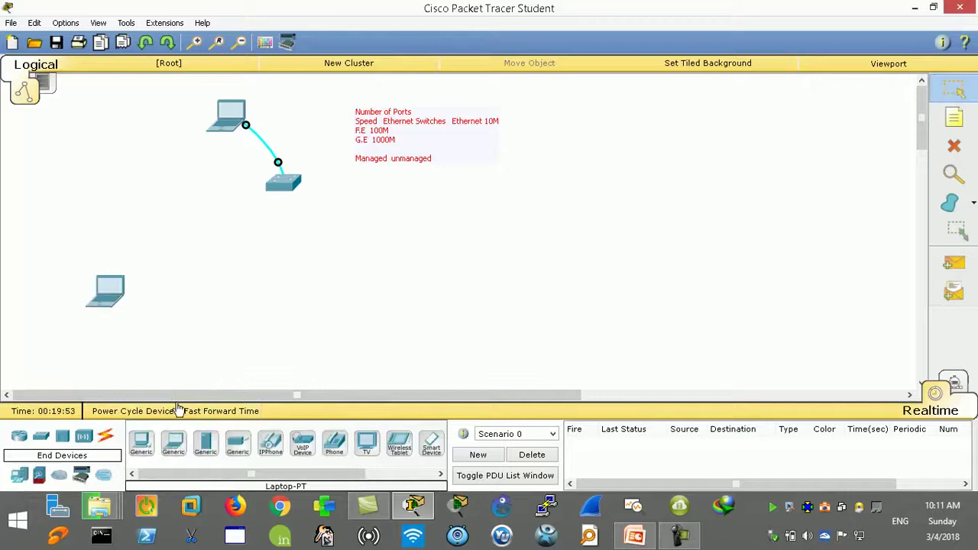
{"action": "left_click", "coordinate": [174, 442]}
{"action": "left_click", "coordinate": [164, 285]}
{"action": "left_click", "coordinate": [174, 442]}
{"action": "left_click", "coordinate": [225, 287]}
{"action": "left_click", "coordinate": [173, 442]}
{"action": "left_click", "coordinate": [285, 286]}
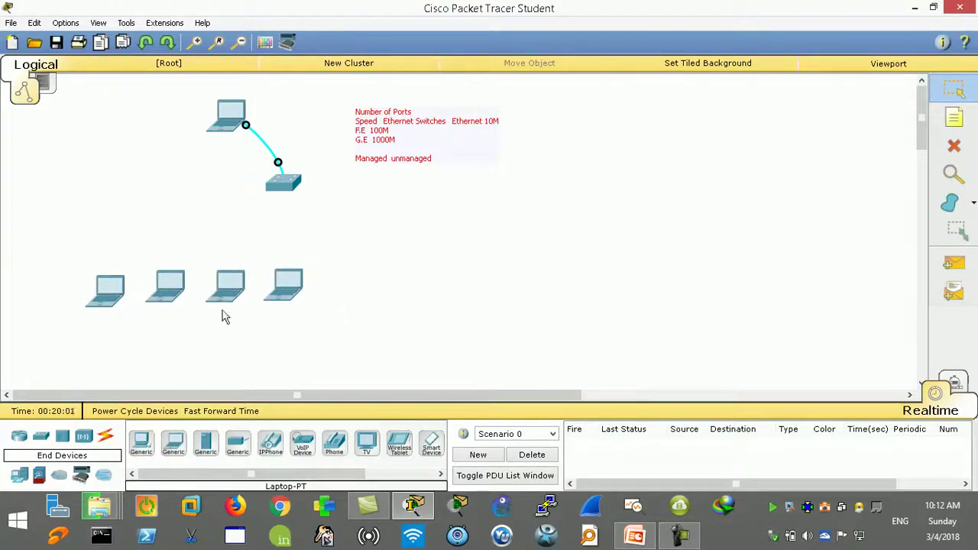
- Add two generic servers to the right of the four laptops
{"action": "left_click", "coordinate": [205, 443]}
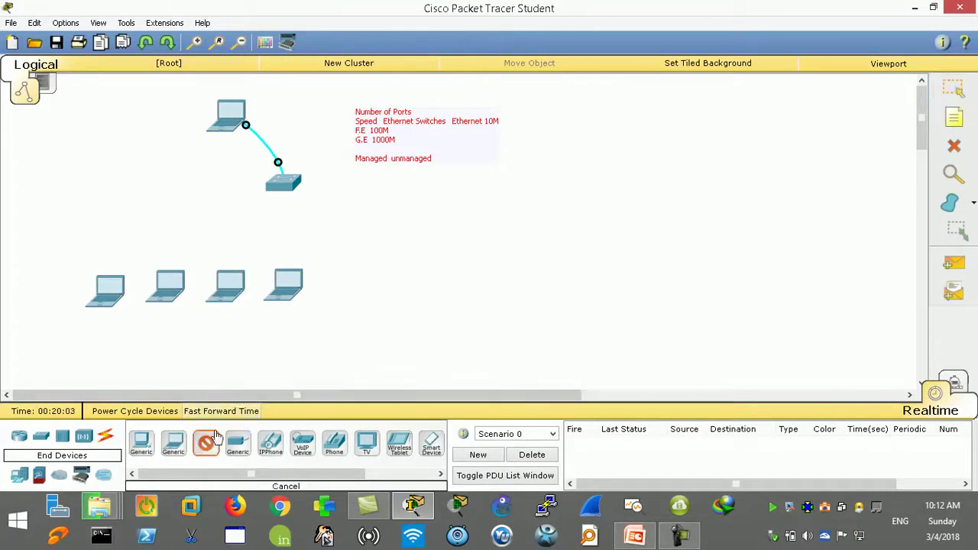
{"action": "left_click", "coordinate": [341, 292]}
{"action": "left_click", "coordinate": [205, 442]}
{"action": "left_click", "coordinate": [387, 289]}
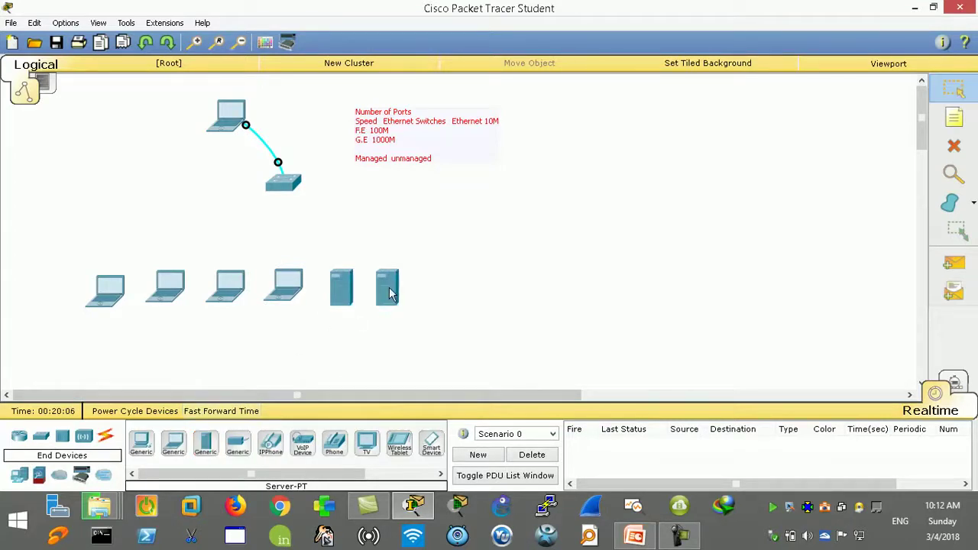
{"action": "left_click", "coordinate": [271, 446]}
{"action": "left_click", "coordinate": [467, 285]}
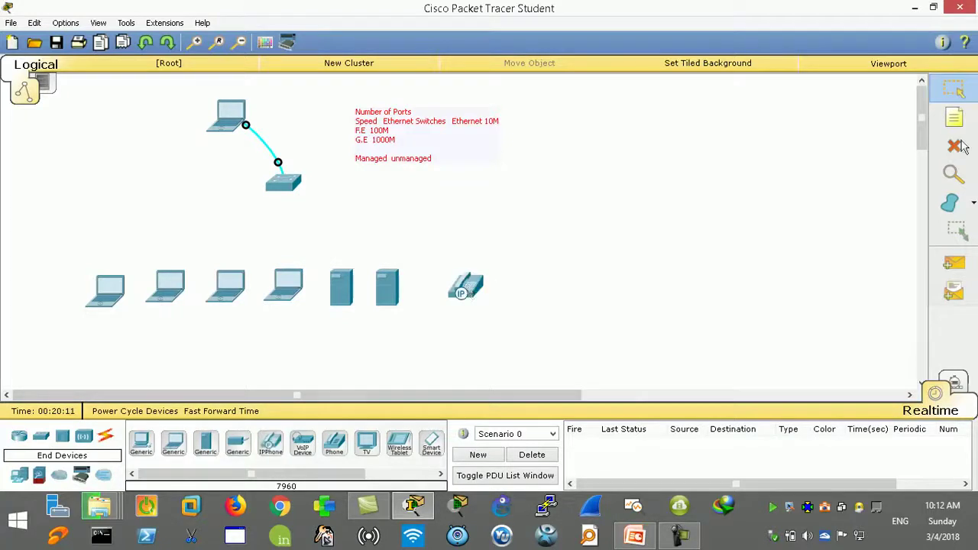
{"action": "left_click", "coordinate": [954, 146]}
{"action": "left_click", "coordinate": [493, 270]}
{"action": "left_click", "coordinate": [464, 286]}
{"action": "left_click", "coordinate": [953, 90]}
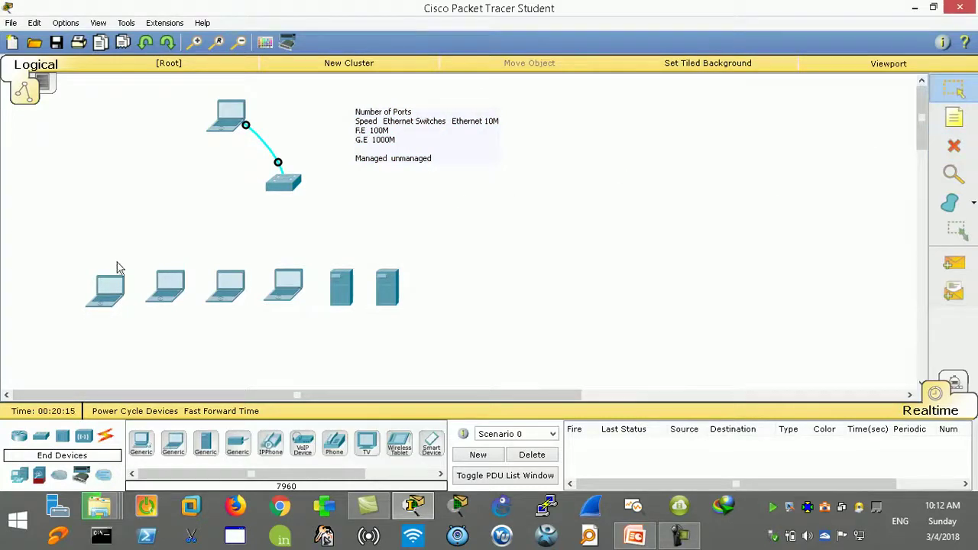
- Raise the leftmost laptop into line with the row and delete the rightmost server
{"action": "left_click_drag", "start_coordinate": [109, 291], "coordinate": [112, 284]}
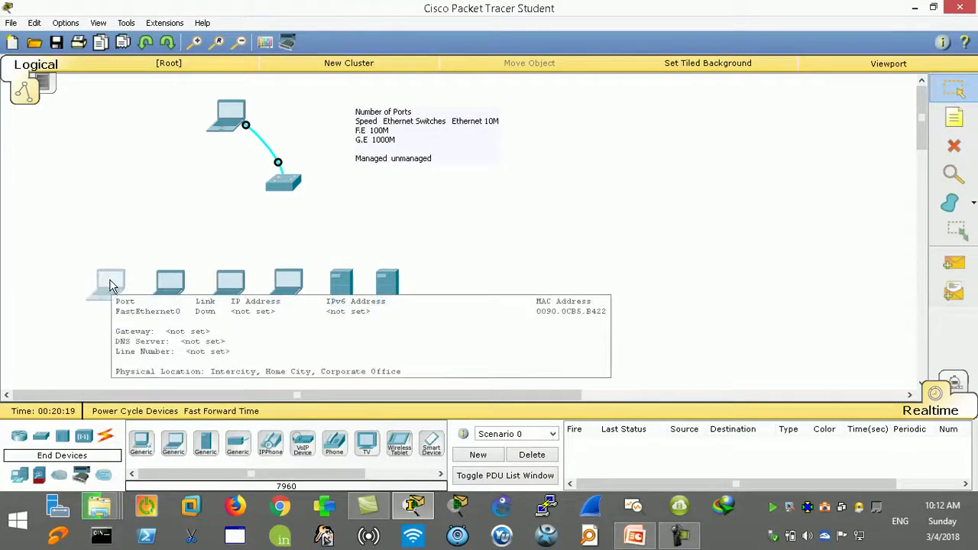
{"action": "left_click_drag", "start_coordinate": [484, 254], "coordinate": [63, 336]}
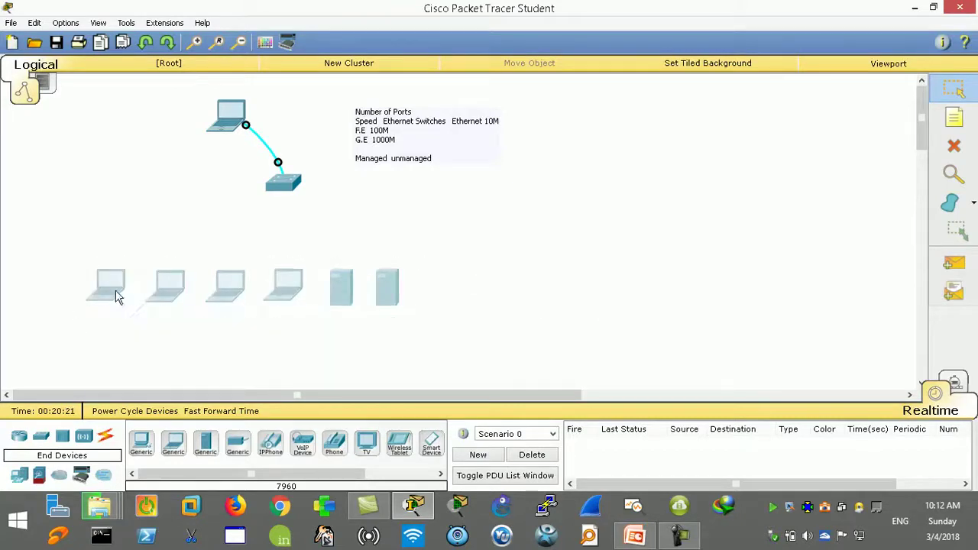
{"action": "left_click", "coordinate": [954, 145]}
{"action": "left_click", "coordinate": [503, 271]}
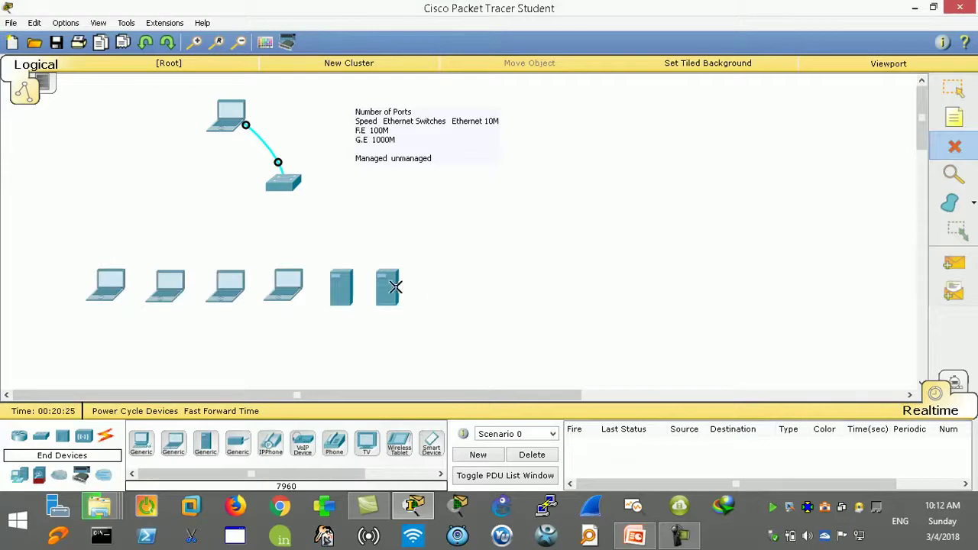
- Select the four lower laptops and the remaining server and shift them right as a group
{"action": "left_click", "coordinate": [953, 90]}
{"action": "left_click_drag", "start_coordinate": [405, 235], "coordinate": [185, 284]}
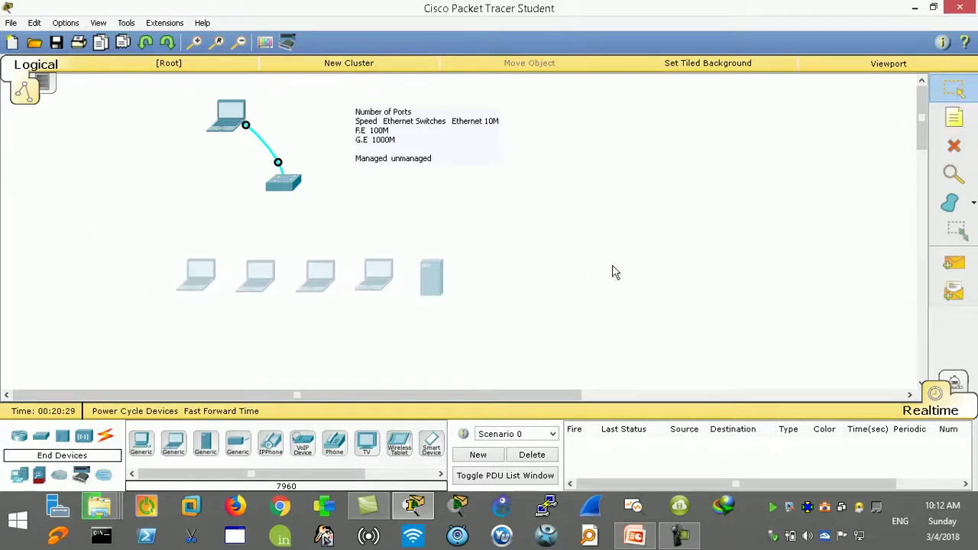
- Clear the group selection and check the existing switch's port list
{"action": "left_click", "coordinate": [529, 278]}
{"action": "left_click", "coordinate": [376, 279]}
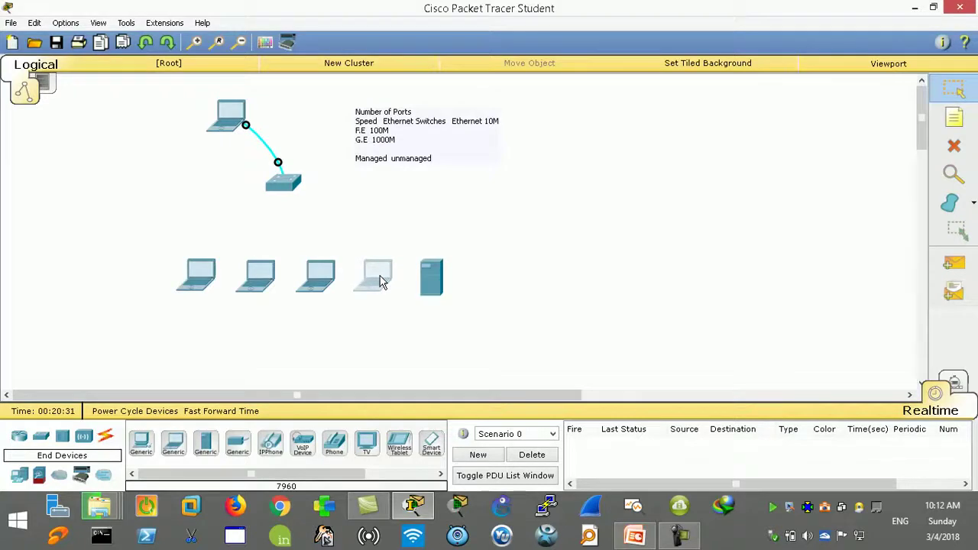
{"action": "left_click", "coordinate": [509, 278]}
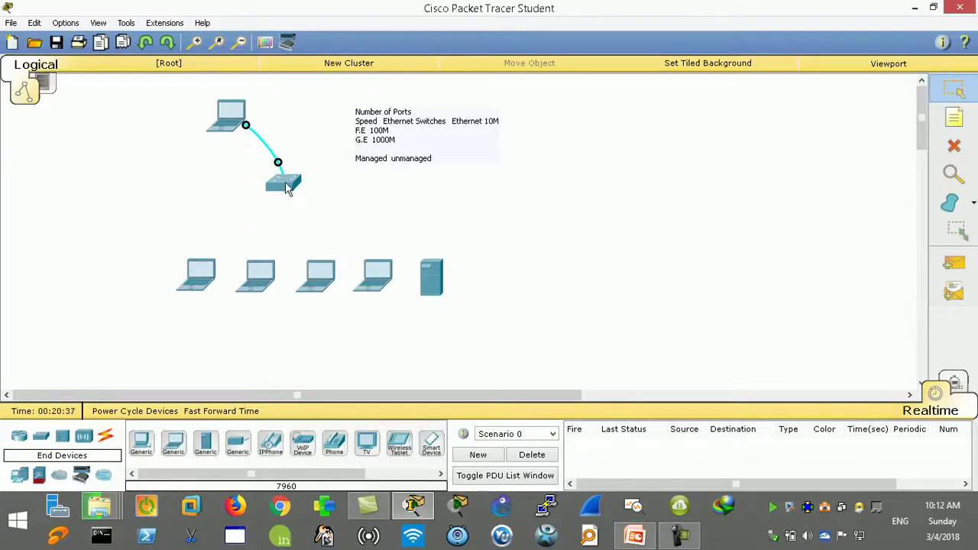
{"action": "mouse_move", "coordinate": [288, 189]}
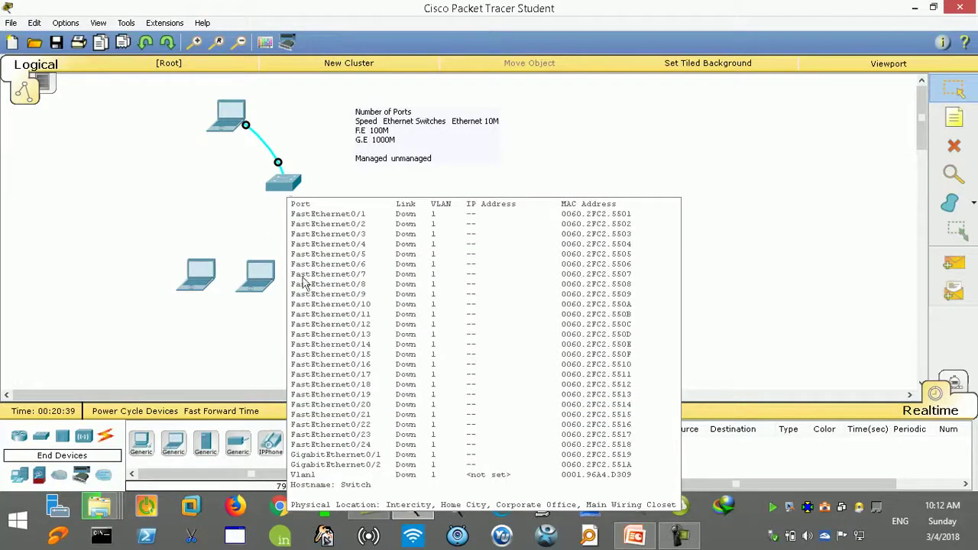
- Examine the network module in the physical view of the leftmost lower laptop, then close its window
{"action": "left_click", "coordinate": [205, 279]}
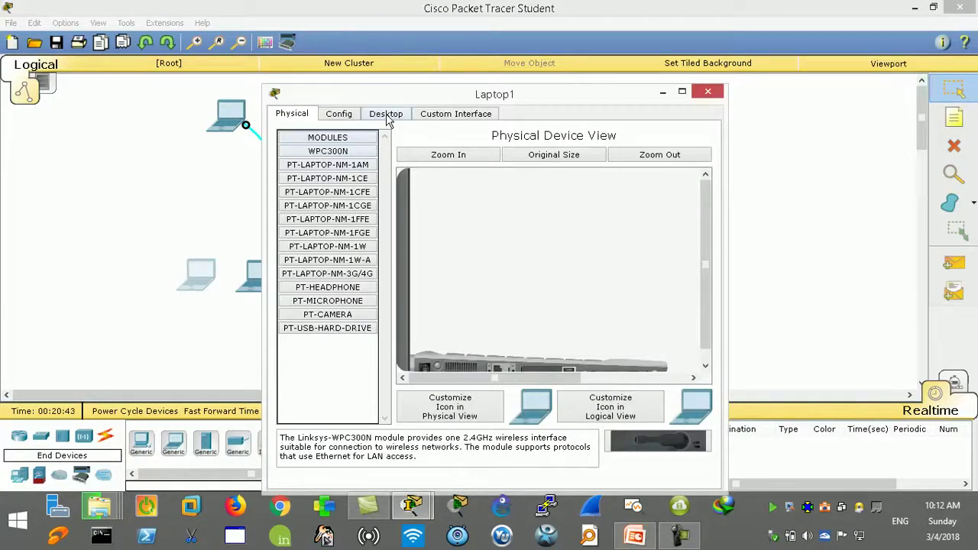
{"action": "scroll", "coordinate": [538, 236], "scroll_direction": "down", "scroll_amount": 1}
{"action": "left_click", "coordinate": [682, 92]}
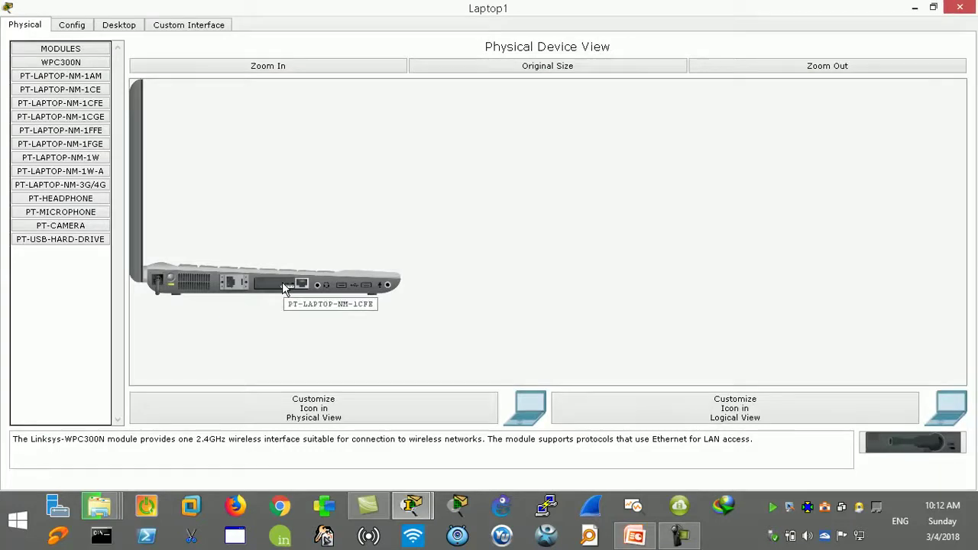
{"action": "left_click", "coordinate": [961, 7]}
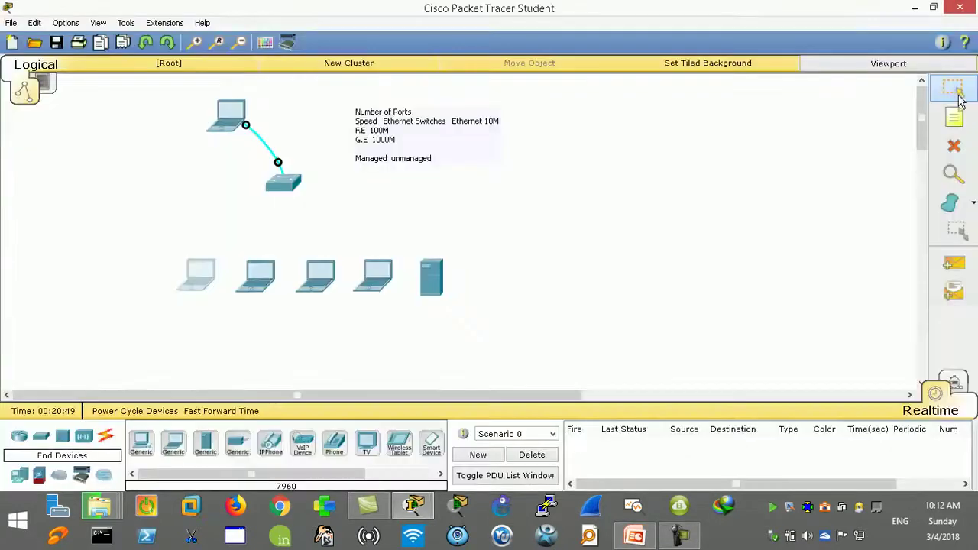
- Add the note "NIC 10/100/1000" and position it just below the leftmost lower laptop
{"action": "left_click", "coordinate": [176, 303]}
{"action": "type", "text": "NI"}
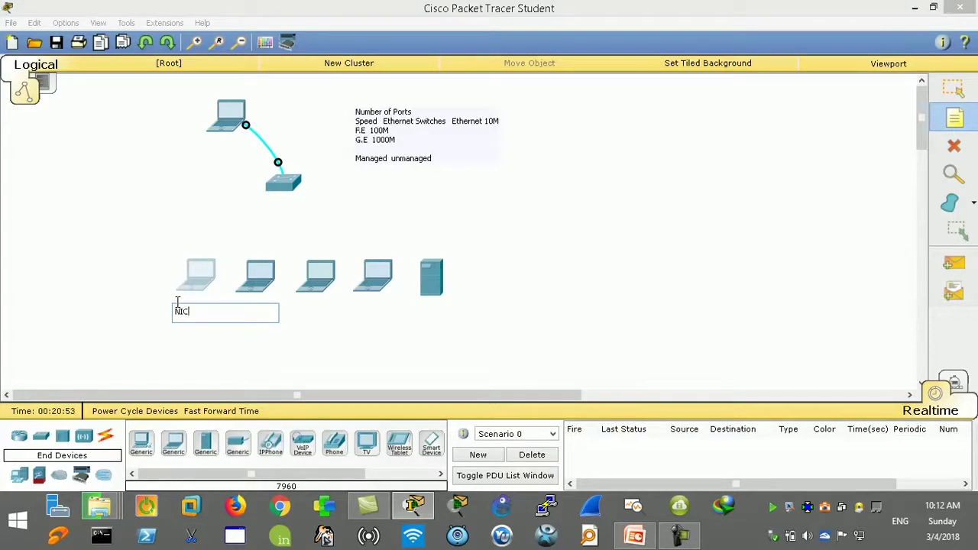
{"action": "type", "text": "C 10/100/1000"}
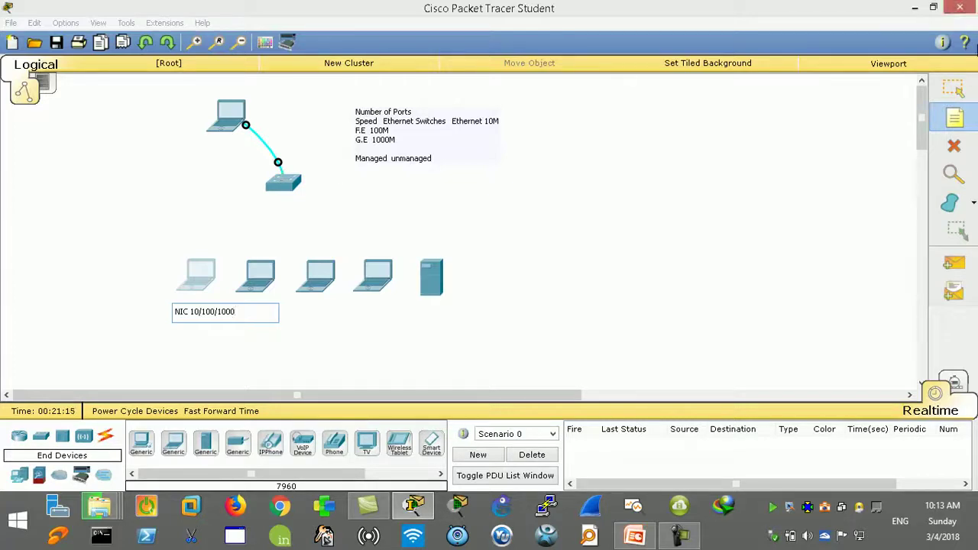
{"action": "left_click", "coordinate": [954, 89]}
{"action": "left_click_drag", "start_coordinate": [197, 313], "coordinate": [171, 306]}
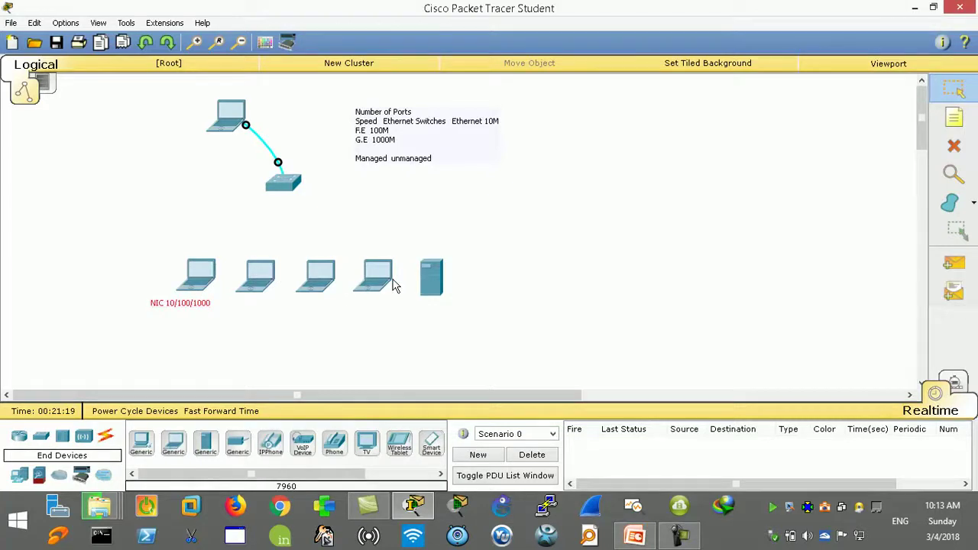
- Switch to File Explorer and open 1- Network Fundamentals 1.ppt from the course's 4- Work Material, 1- Network Fundamentals folder
{"action": "mouse_move", "coordinate": [394, 285]}
{"action": "left_click", "coordinate": [105, 436]}
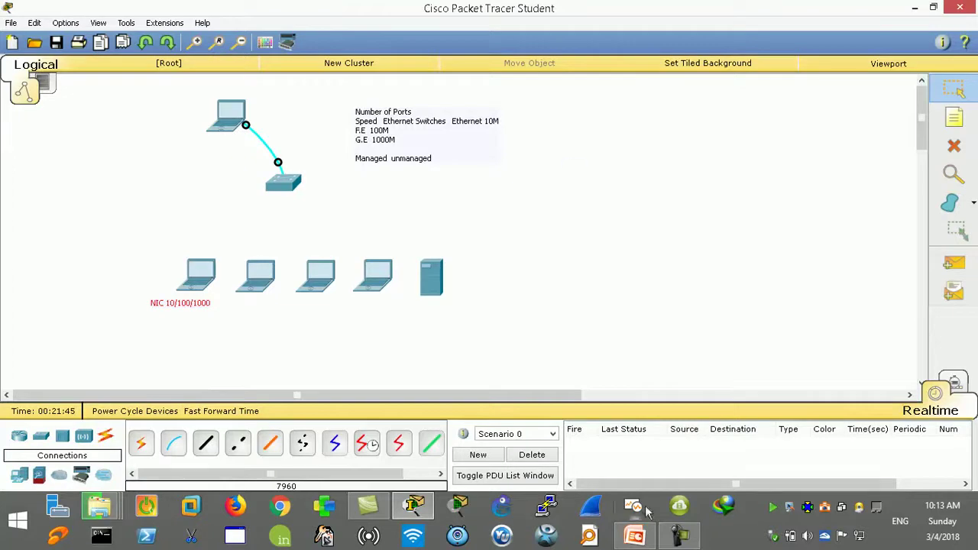
{"action": "left_click", "coordinate": [634, 536]}
{"action": "left_click", "coordinate": [634, 536]}
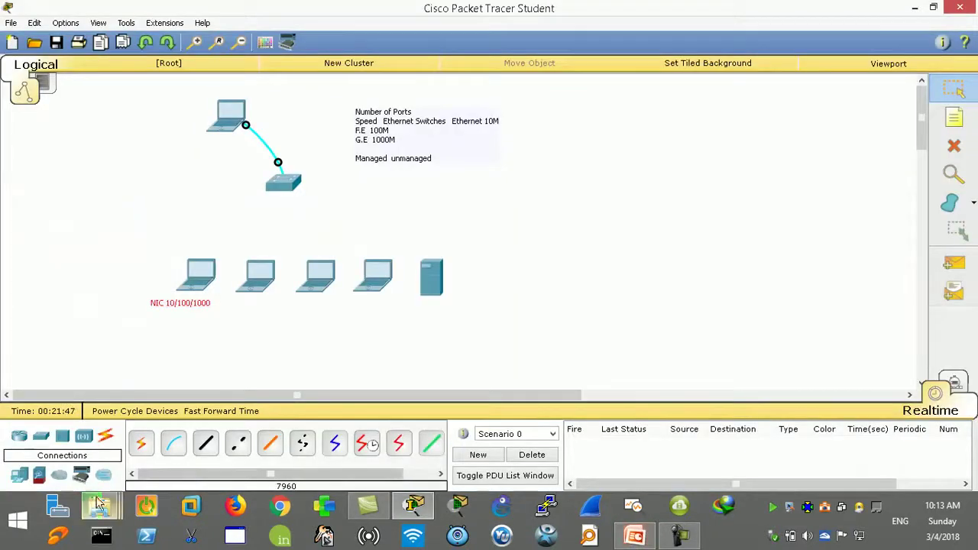
{"action": "mouse_move", "coordinate": [99, 506]}
{"action": "left_click", "coordinate": [253, 430]}
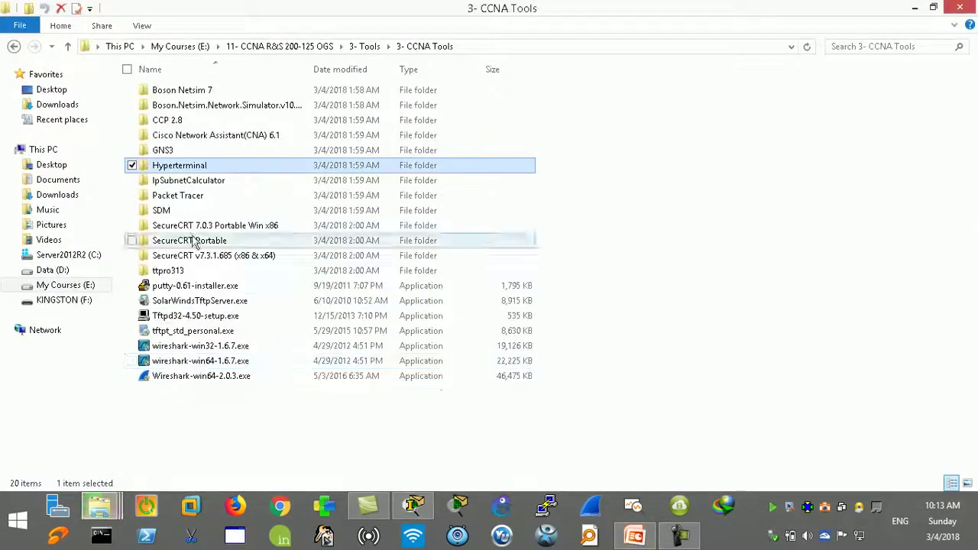
{"action": "left_click", "coordinate": [69, 49]}
{"action": "left_click", "coordinate": [68, 47]}
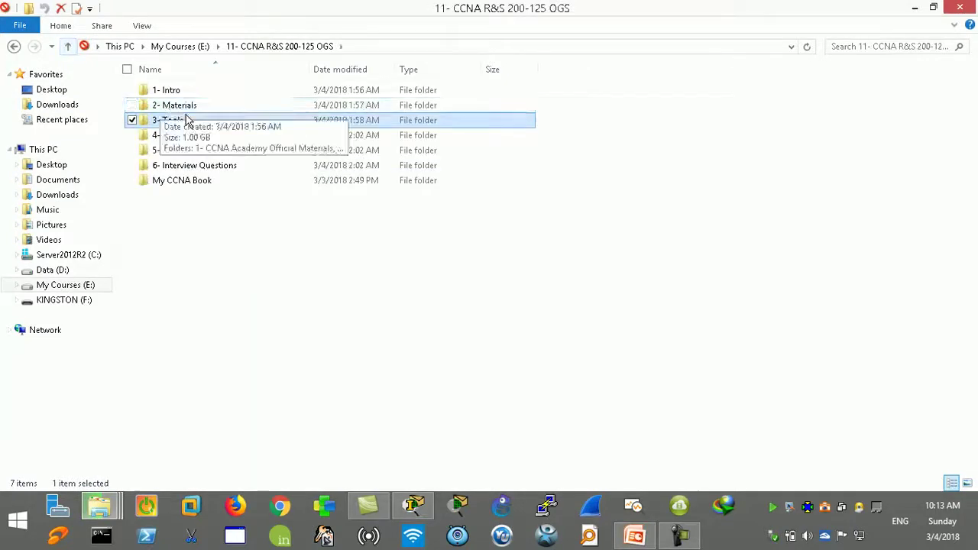
{"action": "double_click", "coordinate": [192, 134]}
{"action": "double_click", "coordinate": [179, 92]}
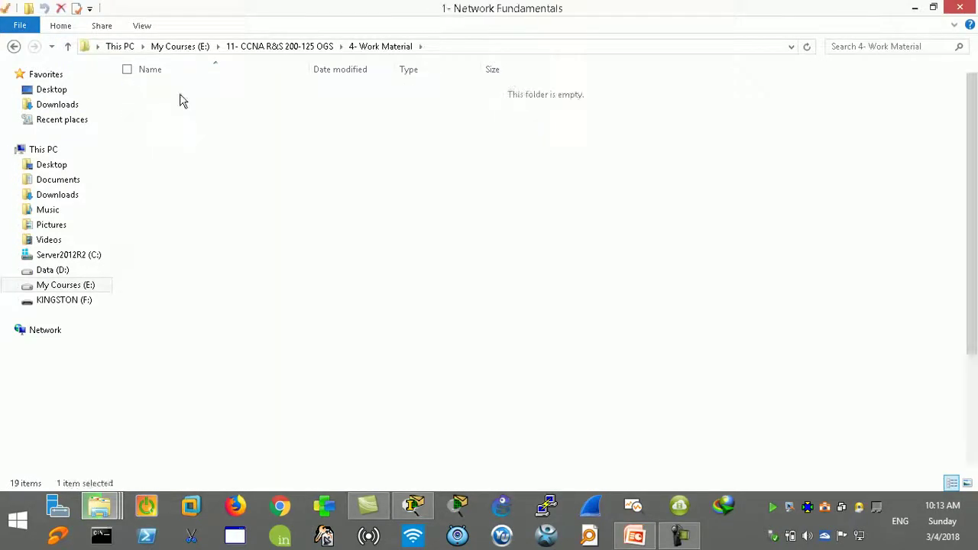
{"action": "double_click", "coordinate": [195, 167]}
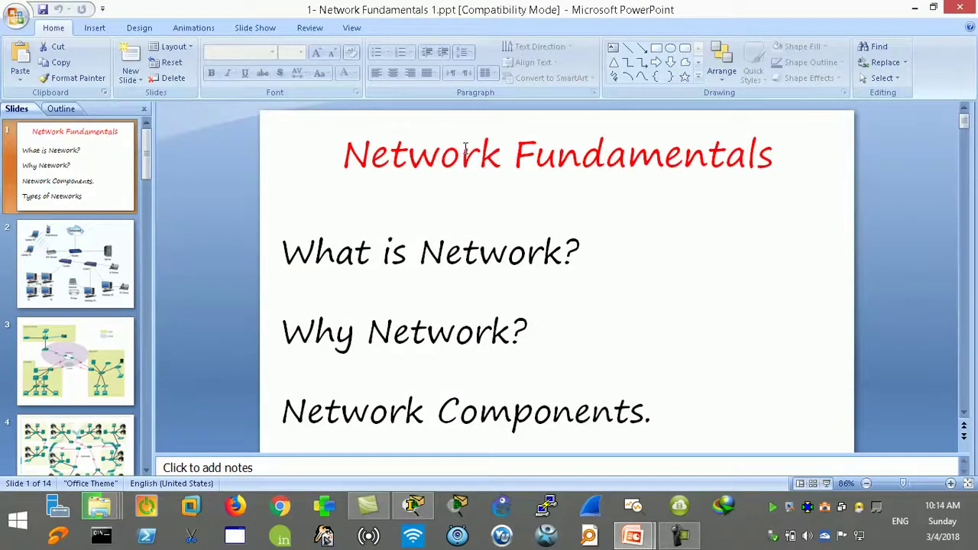
- Run the Network Fundamentals slide show and go through the slides up to the network card pictures
{"action": "key", "text": "F5"}
{"action": "left_click", "coordinate": [465, 153]}
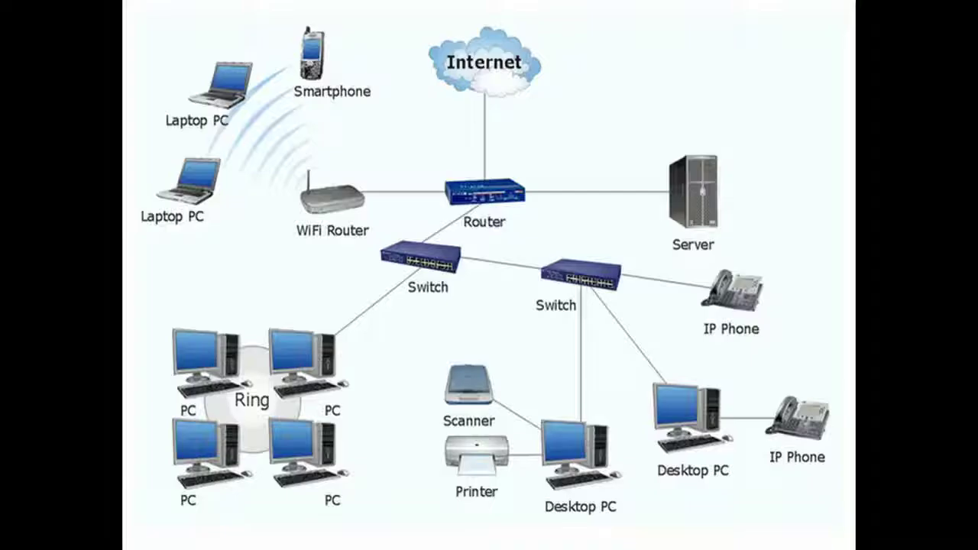
{"action": "key", "text": "Right"}
{"action": "key", "text": "Right"}
{"action": "key", "text": "Right"}
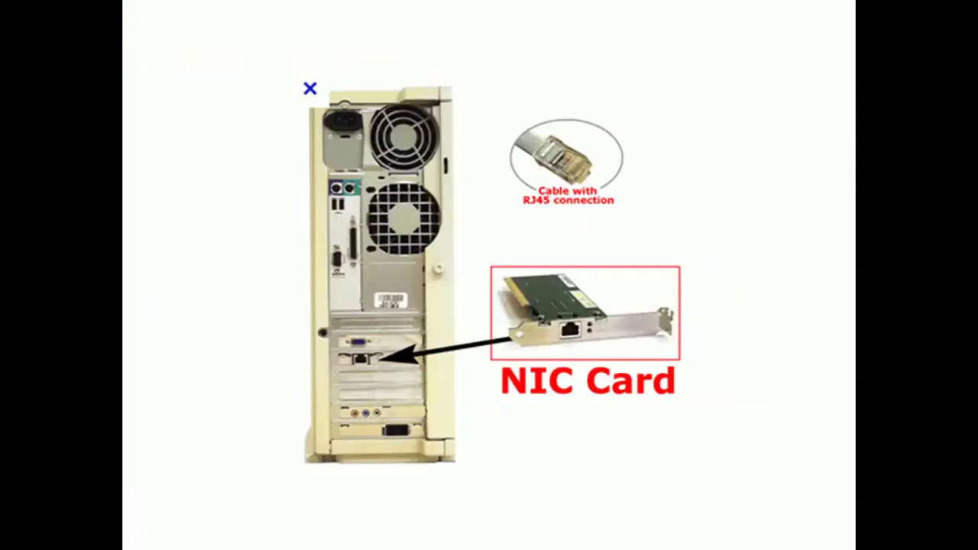
{"action": "key", "text": "Right"}
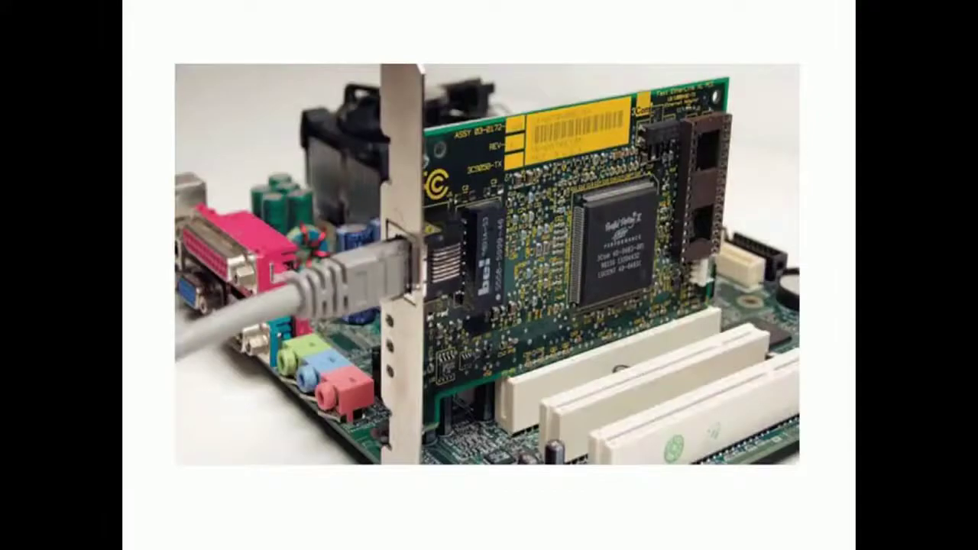
{"action": "key", "text": "Right"}
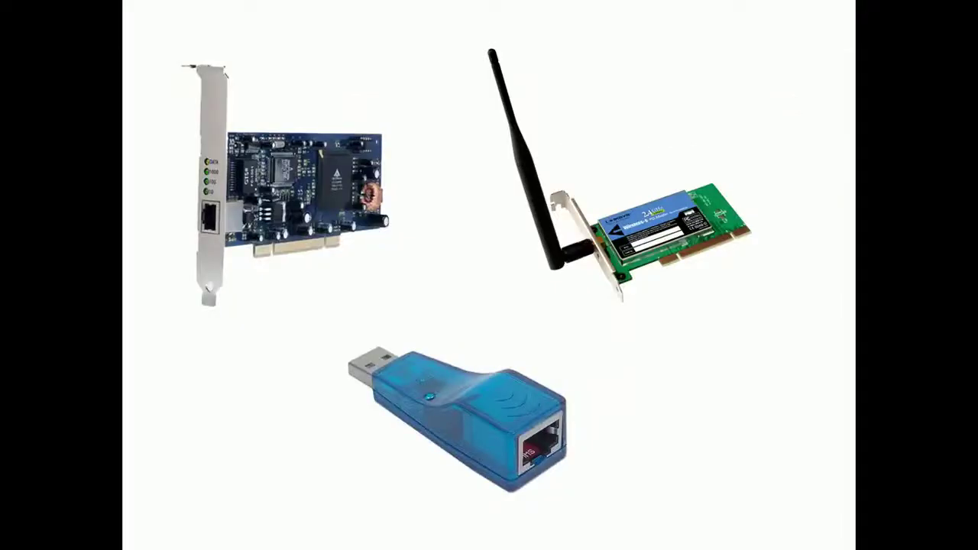
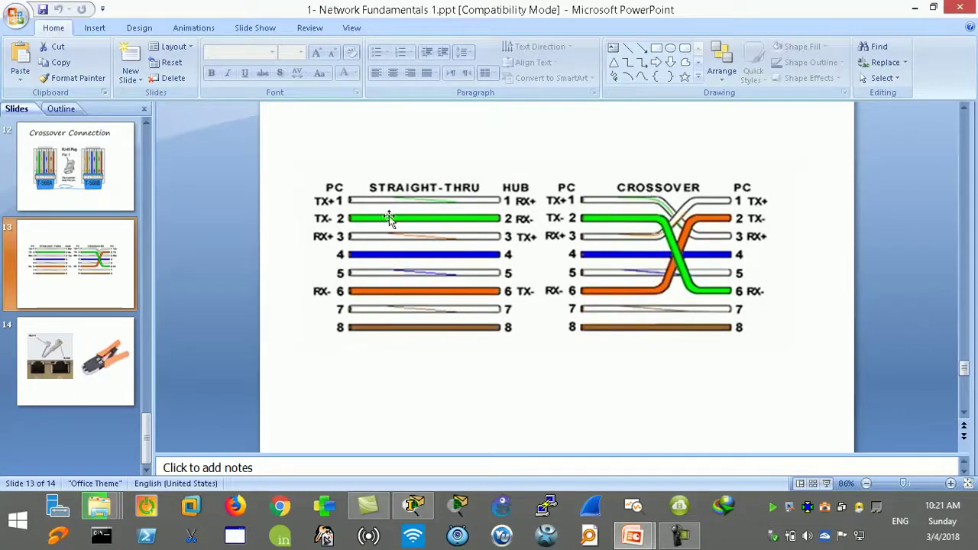
- Switch back to Cisco Packet Tracer and add a 2960 switch to the left of the existing switch
{"action": "left_click", "coordinate": [367, 504]}
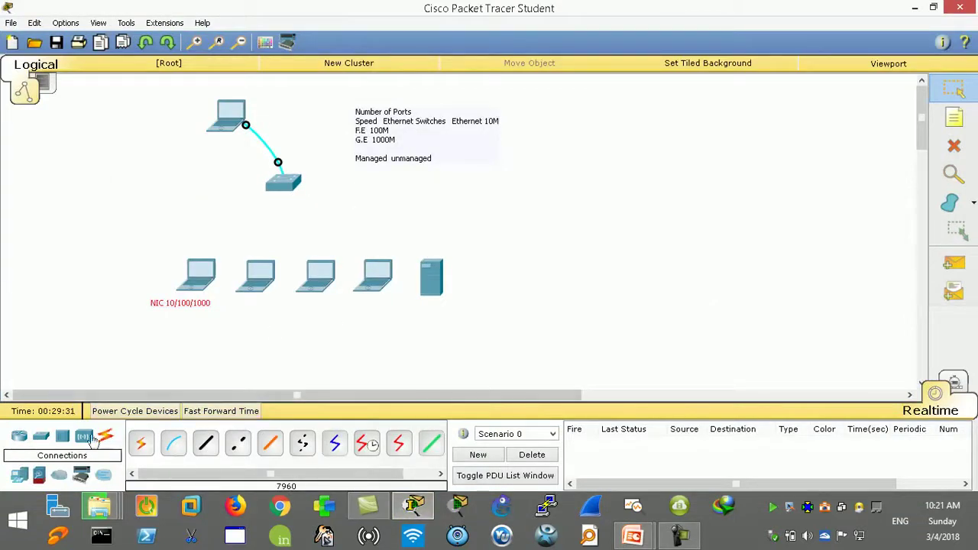
{"action": "left_click", "coordinate": [40, 437]}
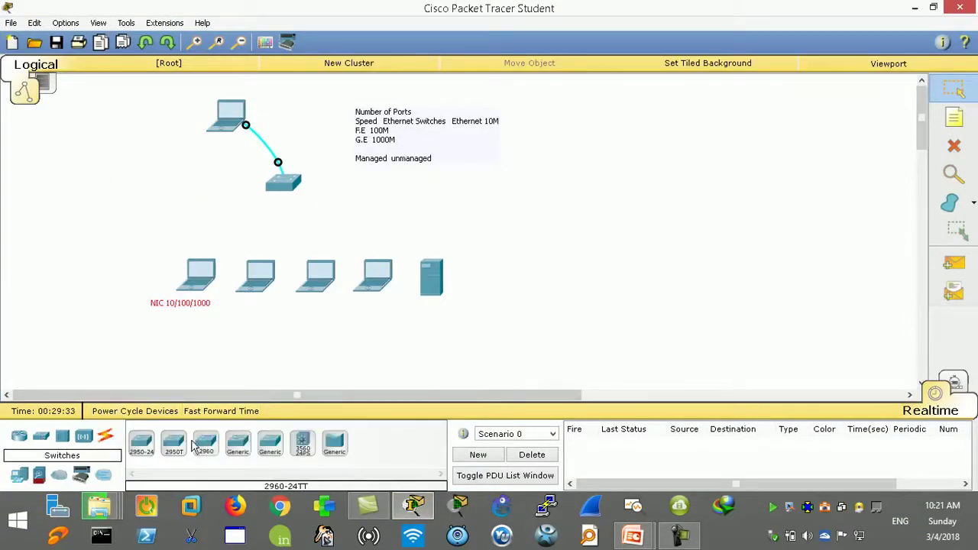
{"action": "left_click", "coordinate": [206, 447]}
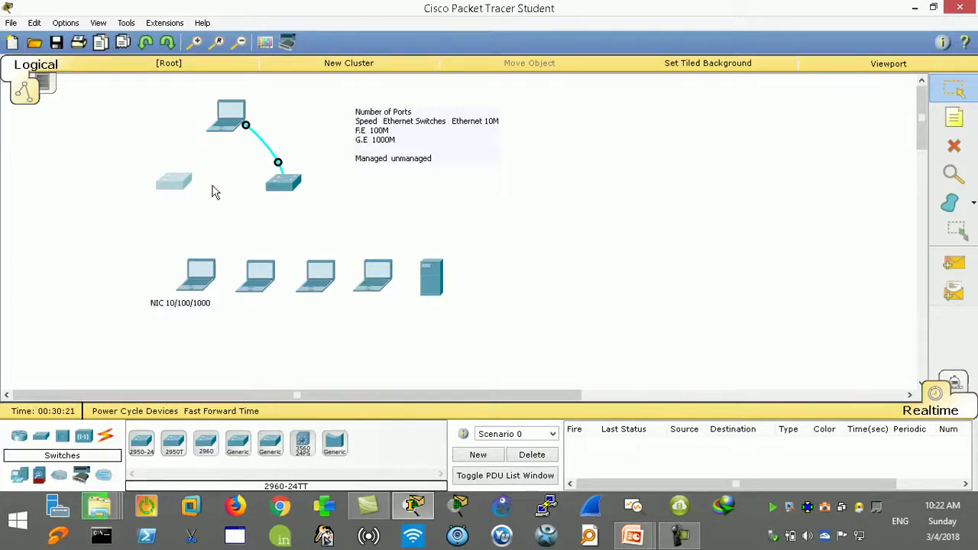
- Connect the two switches with a copper cross-over cable, using GigabitEthernet0/1 on both
{"action": "left_click", "coordinate": [107, 438]}
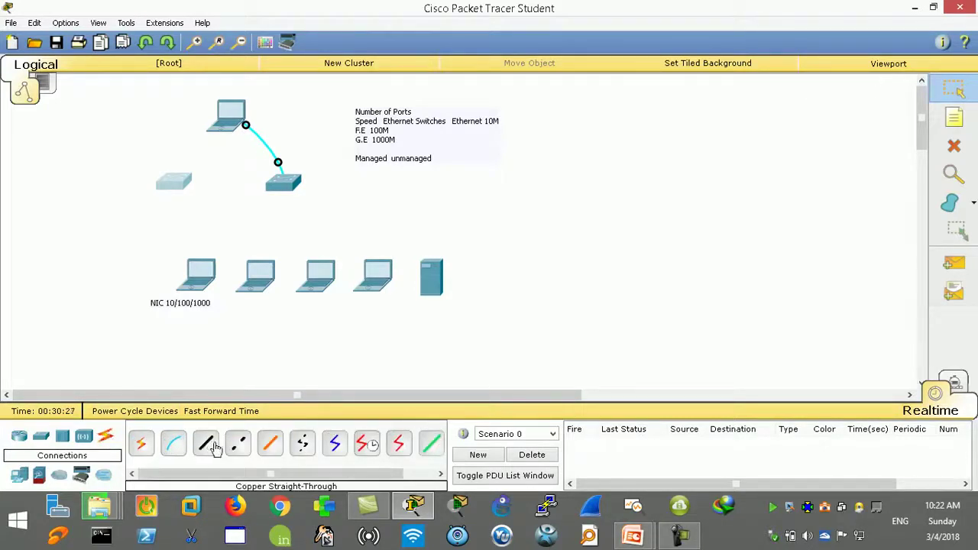
{"action": "left_click", "coordinate": [239, 449]}
{"action": "left_click", "coordinate": [181, 186]}
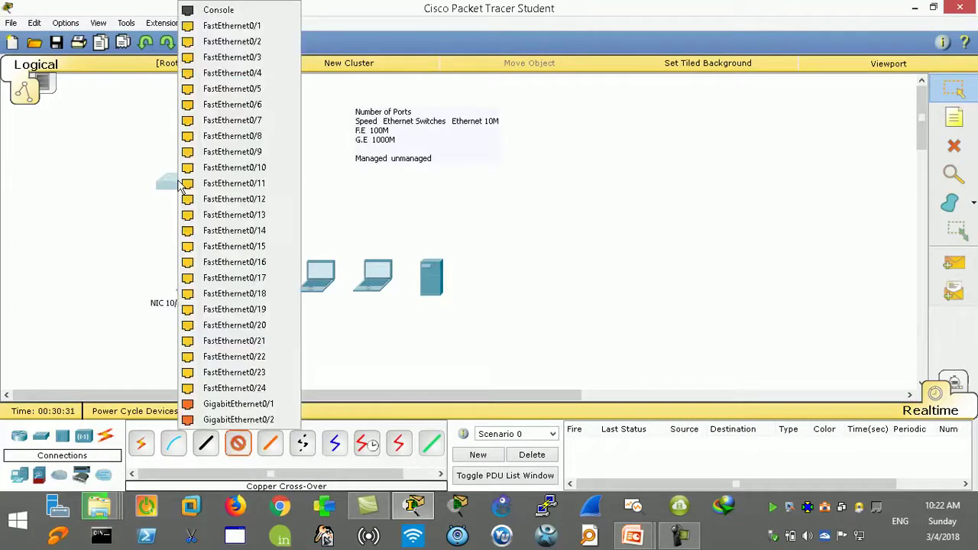
{"action": "left_click", "coordinate": [224, 405]}
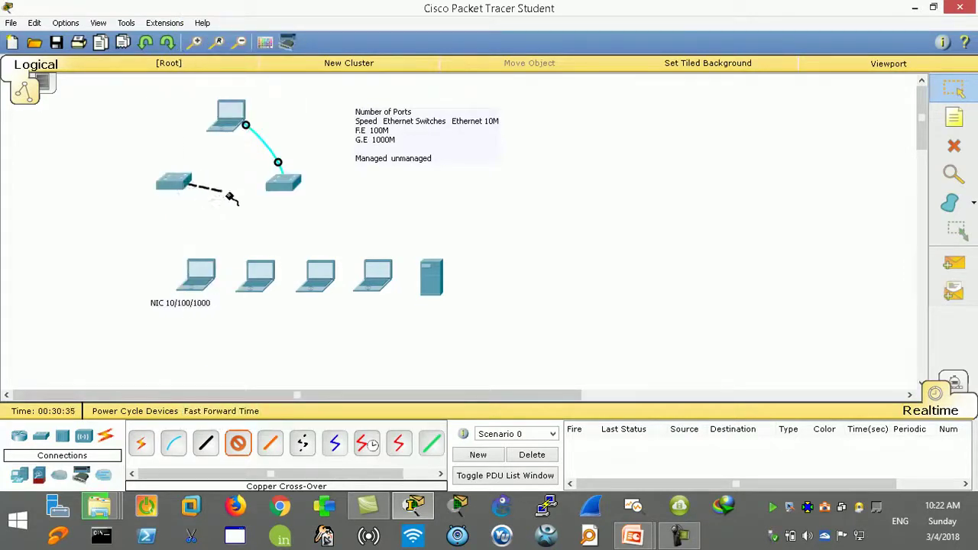
{"action": "mouse_move", "coordinate": [272, 188]}
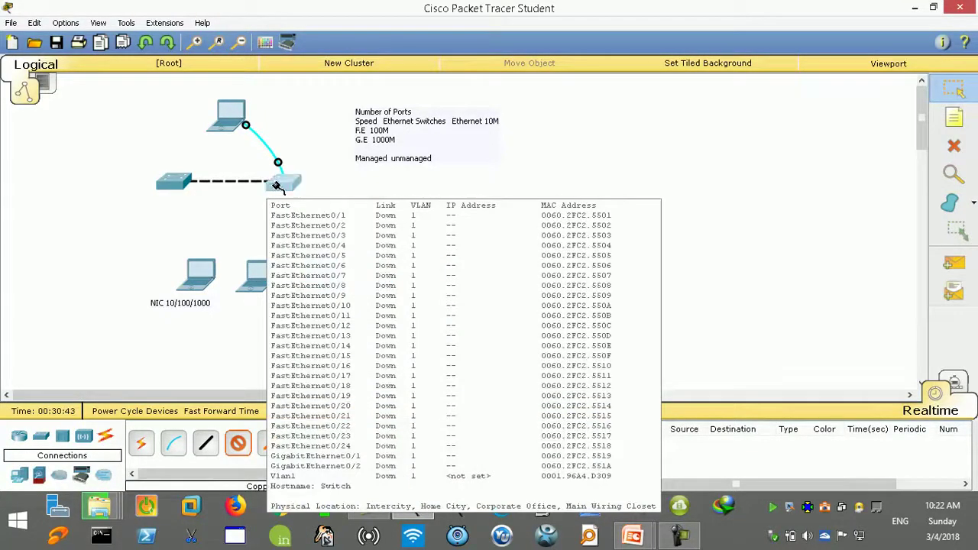
{"action": "left_click", "coordinate": [275, 187]}
{"action": "left_click", "coordinate": [309, 388]}
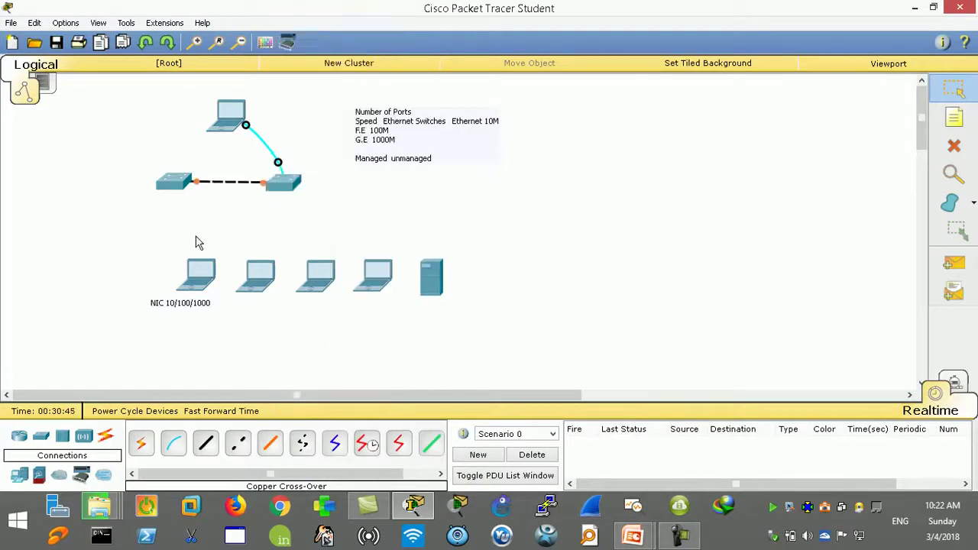
- Examine the Gigabit ports in the new switch's physical view and close its window
{"action": "left_click", "coordinate": [174, 182]}
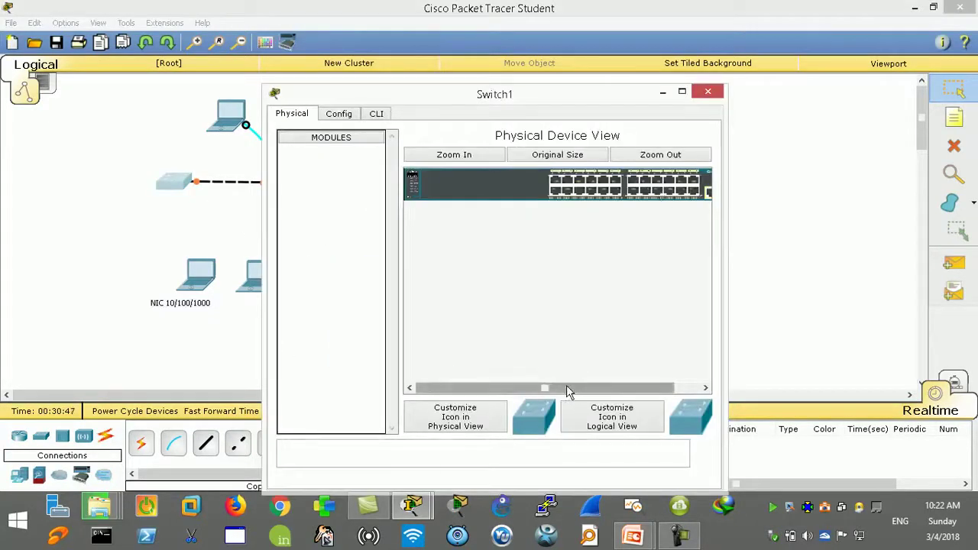
{"action": "left_click_drag", "start_coordinate": [565, 390], "coordinate": [650, 390]}
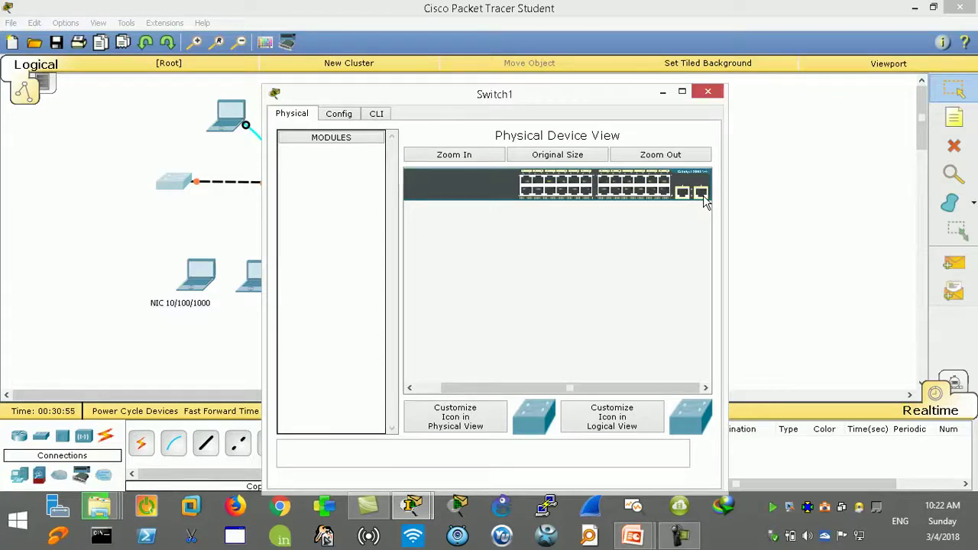
{"action": "left_click", "coordinate": [706, 92]}
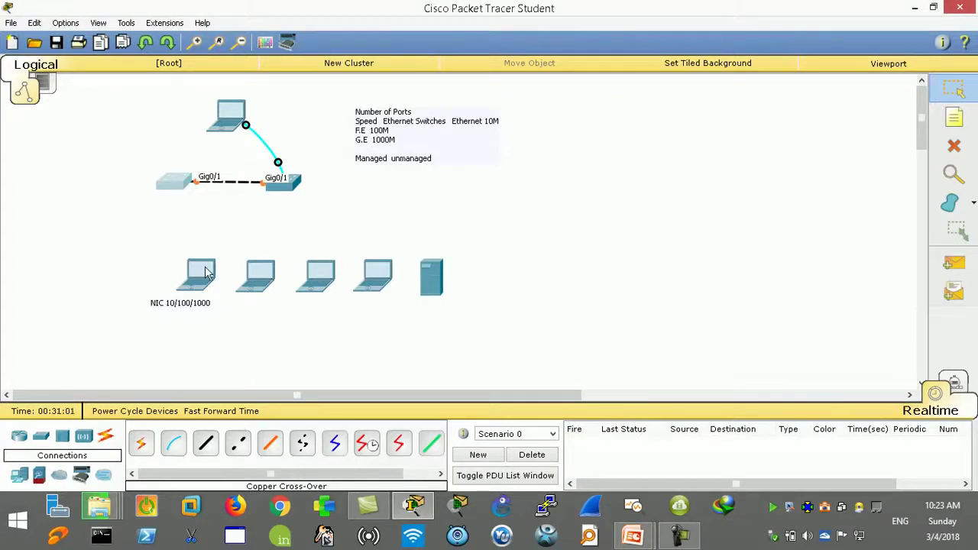
- Check the leftmost lower laptop's port details and move that laptop slightly further left in its row
{"action": "mouse_move", "coordinate": [206, 269]}
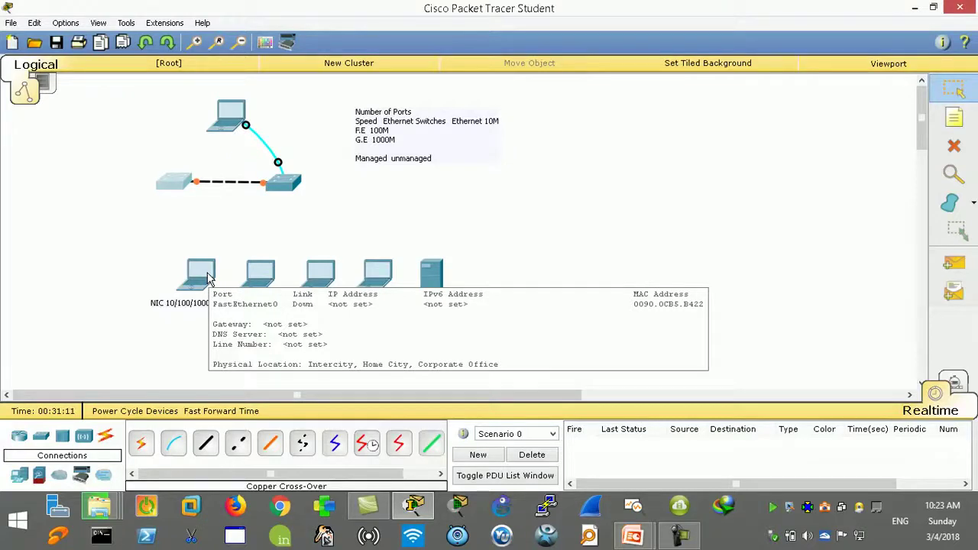
{"action": "mouse_move", "coordinate": [171, 187]}
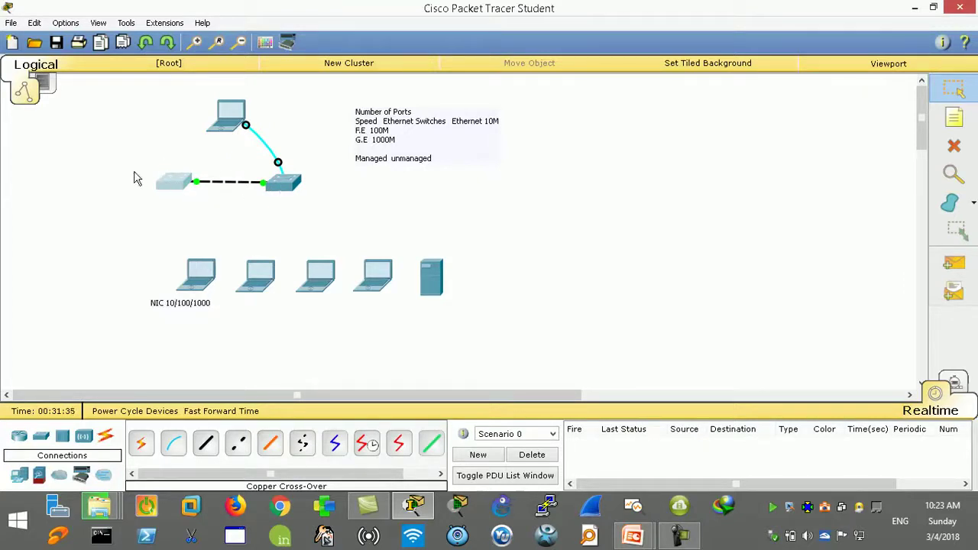
{"action": "left_click_drag", "start_coordinate": [202, 277], "coordinate": [178, 279]}
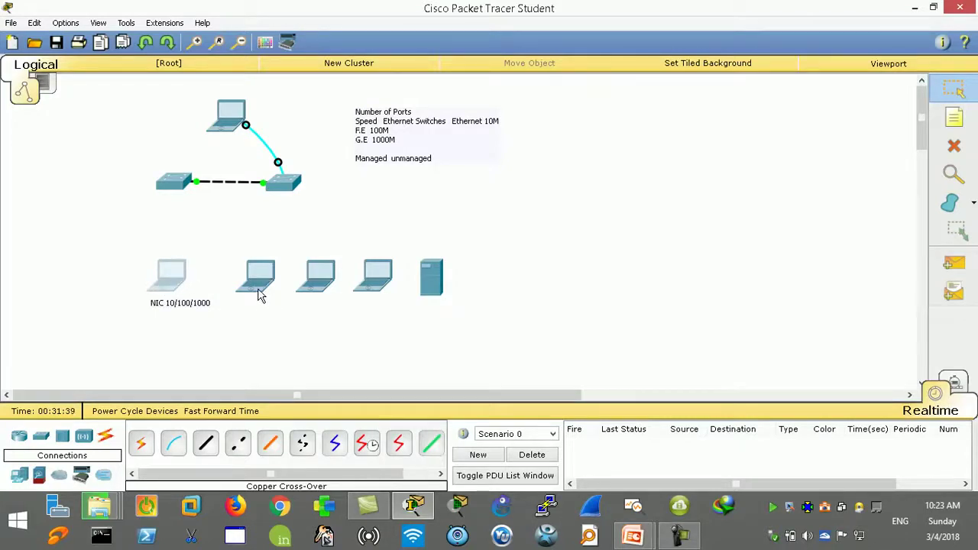
{"action": "mouse_move", "coordinate": [260, 292]}
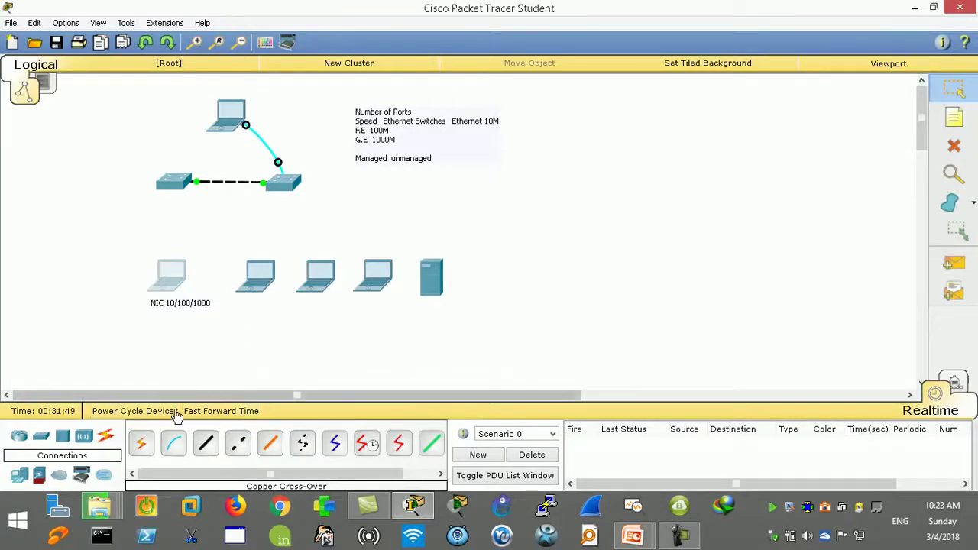
- Connect the two leftmost lower laptops with a copper straight-through cable, using FastEthernet0 on both
{"action": "left_click", "coordinate": [206, 444]}
{"action": "left_click", "coordinate": [170, 277]}
{"action": "left_click", "coordinate": [205, 298]}
{"action": "left_click", "coordinate": [258, 284]}
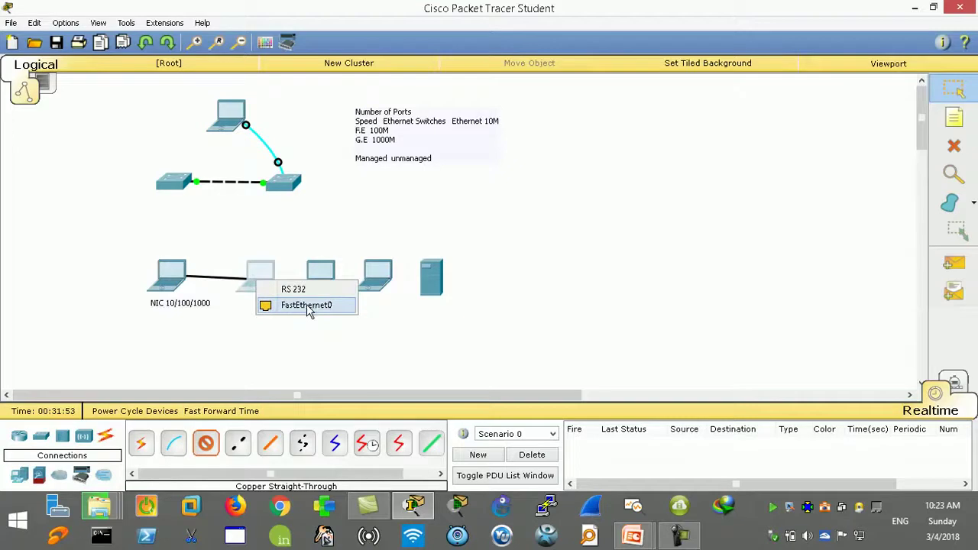
{"action": "left_click", "coordinate": [308, 308]}
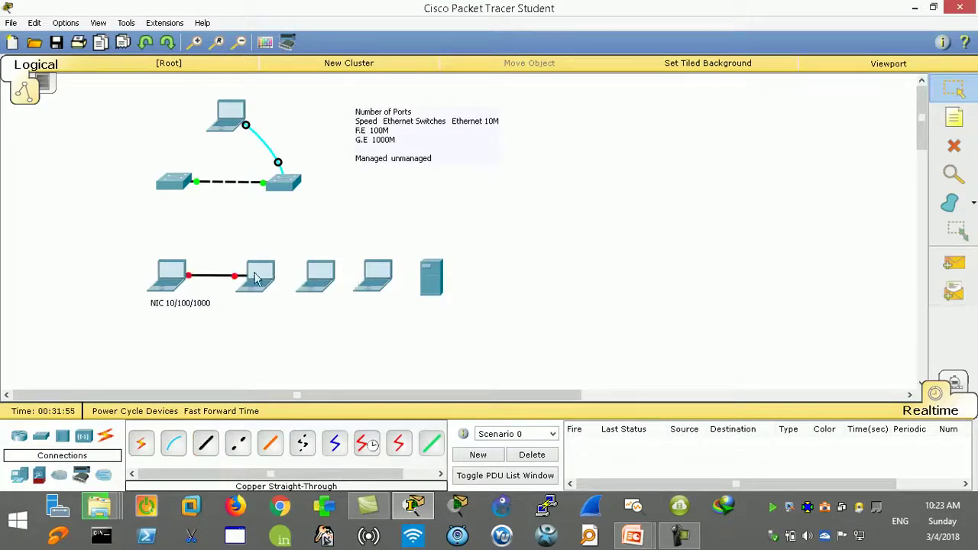
- Delete the cable between the two leftmost lower laptops
{"action": "left_click", "coordinate": [954, 146]}
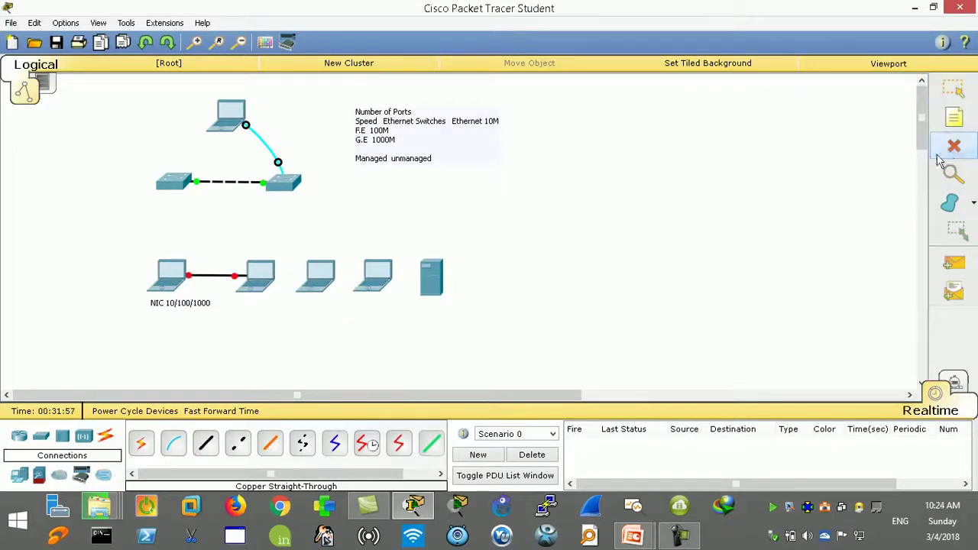
{"action": "left_click", "coordinate": [213, 276]}
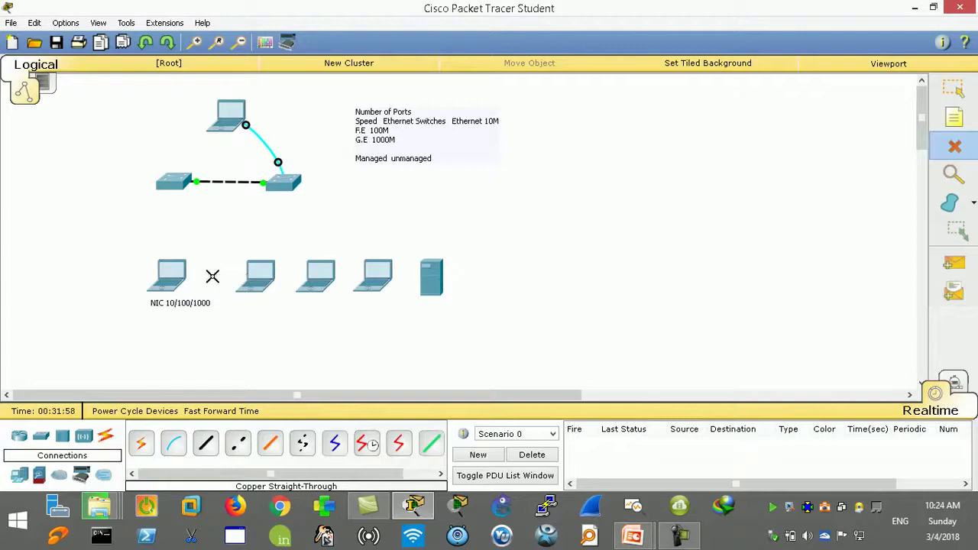
{"action": "left_click", "coordinate": [953, 90]}
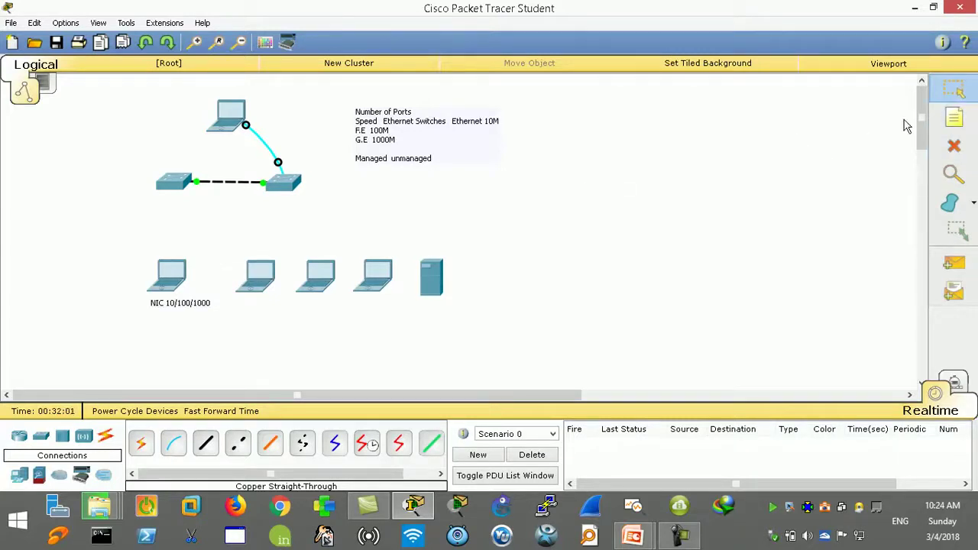
- Add a note reading MDI/MDIX and place it just above the left switch
{"action": "left_click", "coordinate": [957, 118]}
{"action": "left_click", "coordinate": [520, 133]}
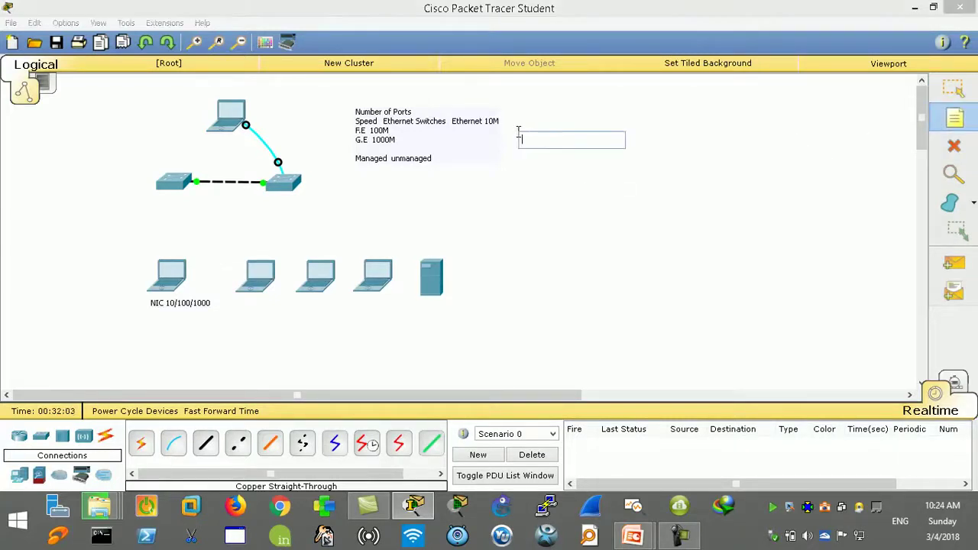
{"action": "type", "text": "MDI/MDIx"}
{"action": "key", "text": "BackSpace"}
{"action": "type", "text": "X"}
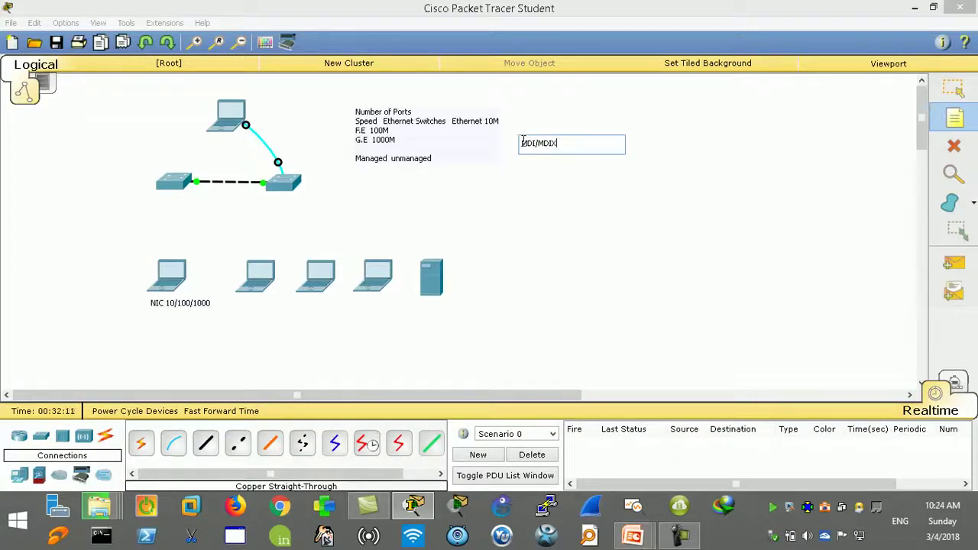
{"action": "left_click_drag", "start_coordinate": [534, 144], "coordinate": [521, 144]}
{"action": "left_click_drag", "start_coordinate": [554, 144], "coordinate": [538, 147]}
{"action": "left_click", "coordinate": [576, 145]}
{"action": "key", "text": "Escape"}
{"action": "left_click_drag", "start_coordinate": [545, 147], "coordinate": [174, 175]}
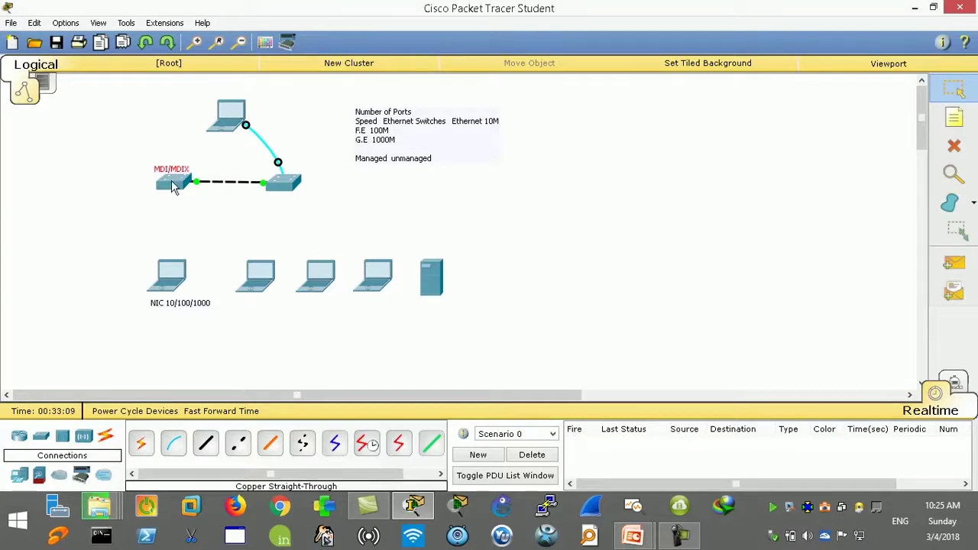
- Check the port details of the second lower laptop and move the MDI/MDIX note to the right of the port-speed notes
{"action": "mouse_move", "coordinate": [173, 184]}
{"action": "mouse_move", "coordinate": [281, 189]}
{"action": "mouse_move", "coordinate": [259, 279]}
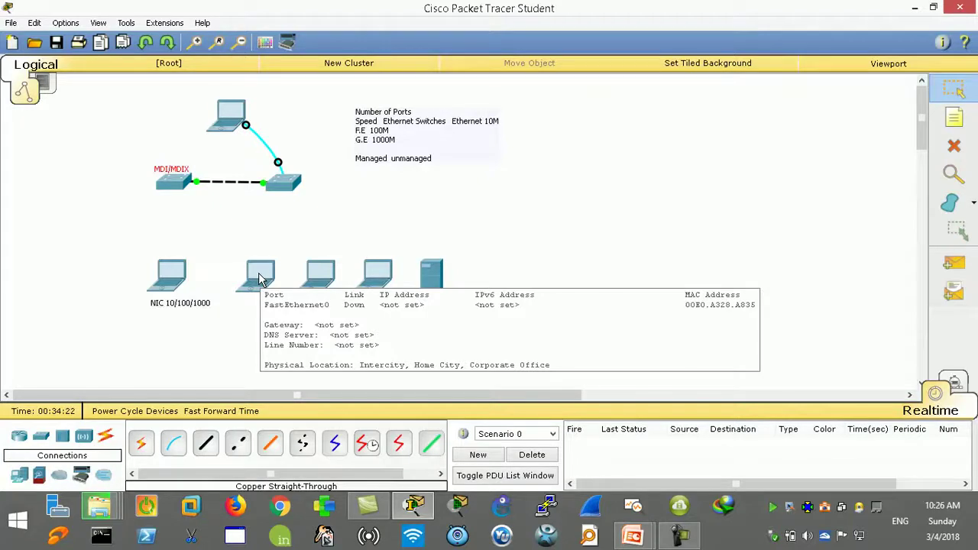
{"action": "left_click_drag", "start_coordinate": [188, 172], "coordinate": [505, 146]}
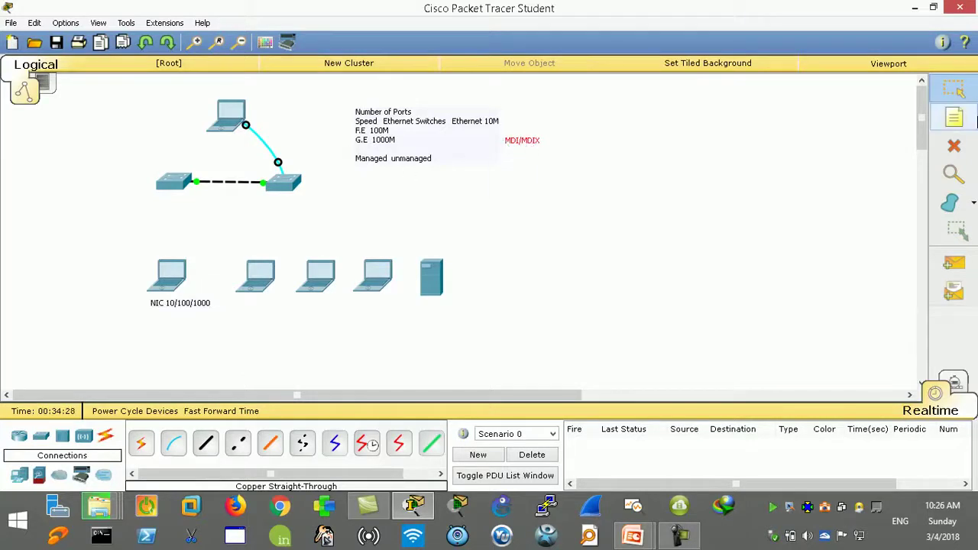
- Delete the cross-over cable between the two switches and remove the left switch
{"action": "left_click", "coordinate": [954, 145]}
{"action": "left_click", "coordinate": [497, 269]}
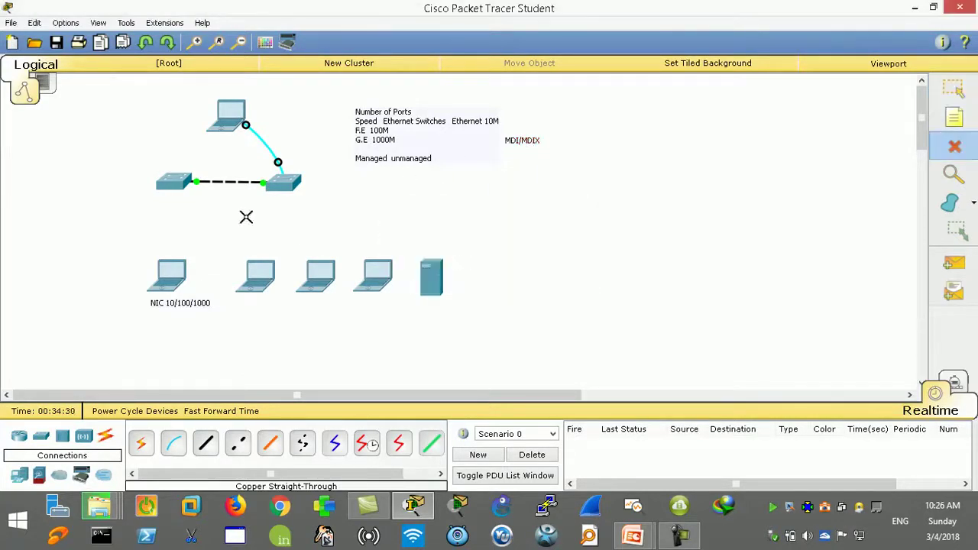
{"action": "left_click", "coordinate": [231, 186]}
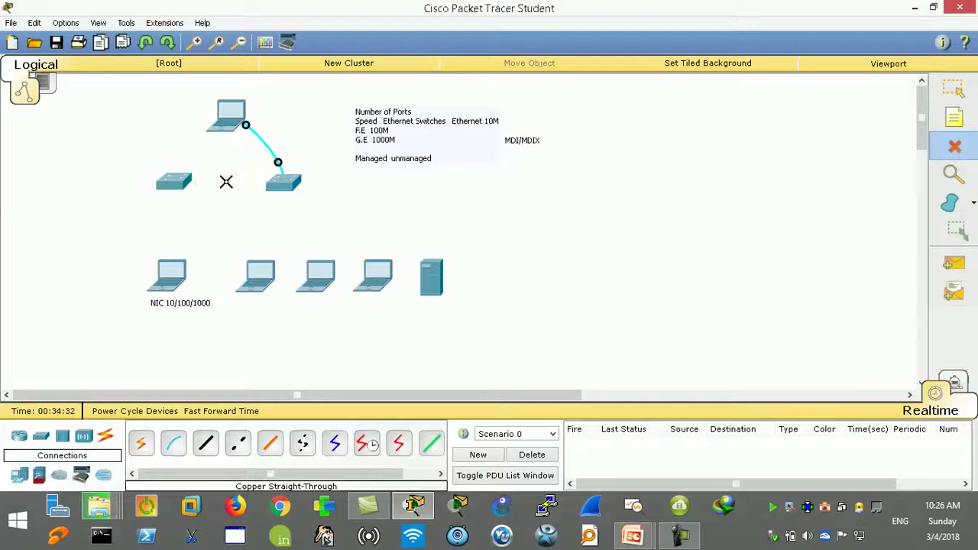
{"action": "left_click", "coordinate": [173, 182]}
{"action": "left_click", "coordinate": [965, 89]}
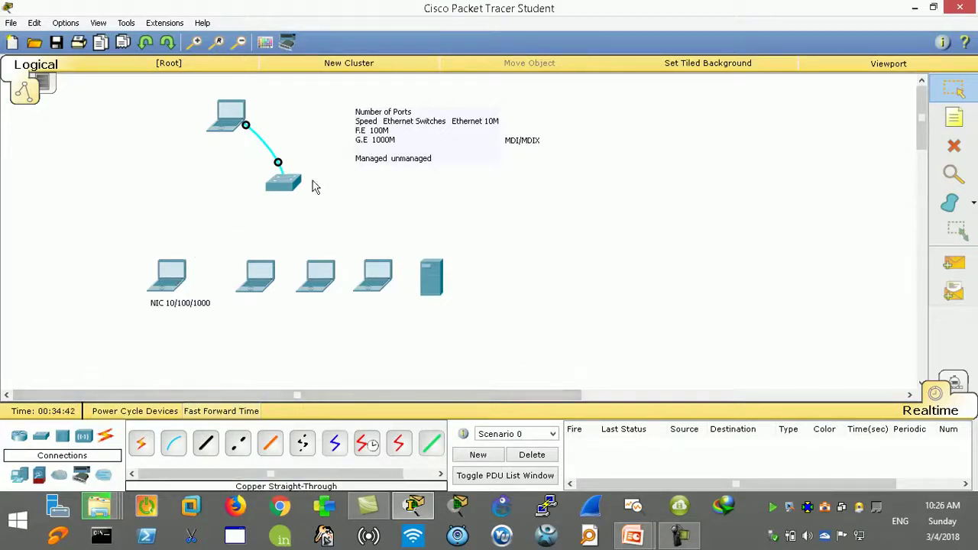
- Connect the leftmost lower laptop to the switch with an automatically chosen connection type
{"action": "left_click", "coordinate": [142, 447]}
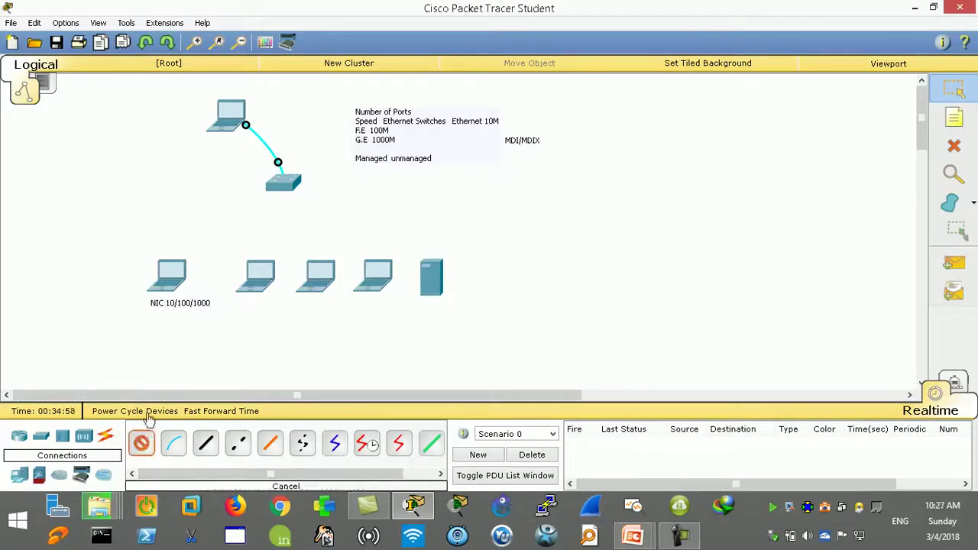
{"action": "left_click", "coordinate": [171, 277]}
{"action": "left_click", "coordinate": [281, 182]}
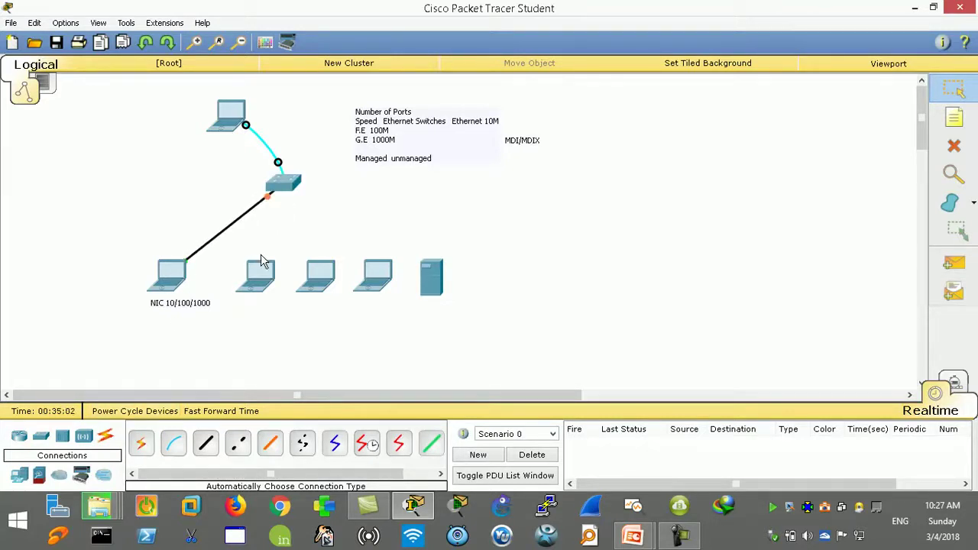
- Add a 2960 switch left of the existing one and link the two switches with an automatically chosen connection type
{"action": "left_click", "coordinate": [44, 440]}
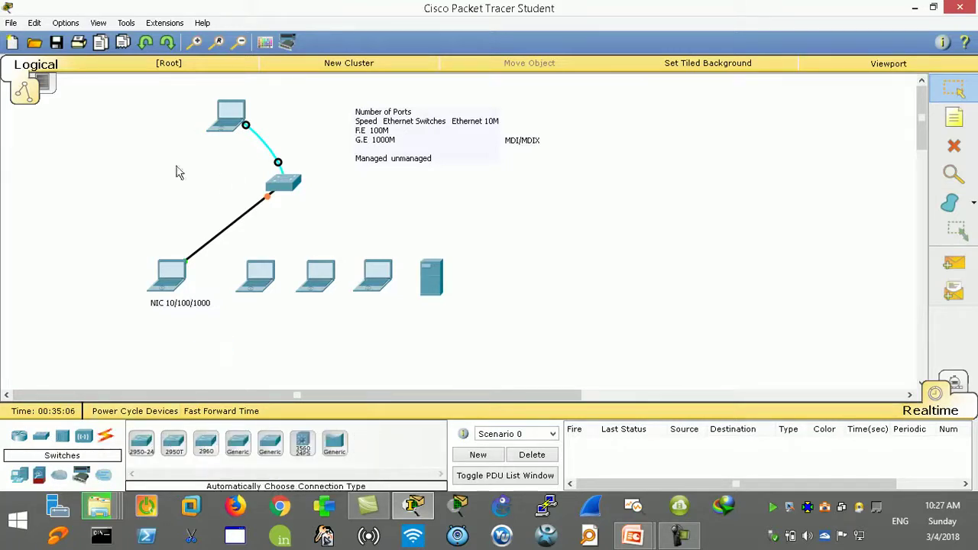
{"action": "left_click", "coordinate": [206, 442]}
{"action": "left_click", "coordinate": [162, 202]}
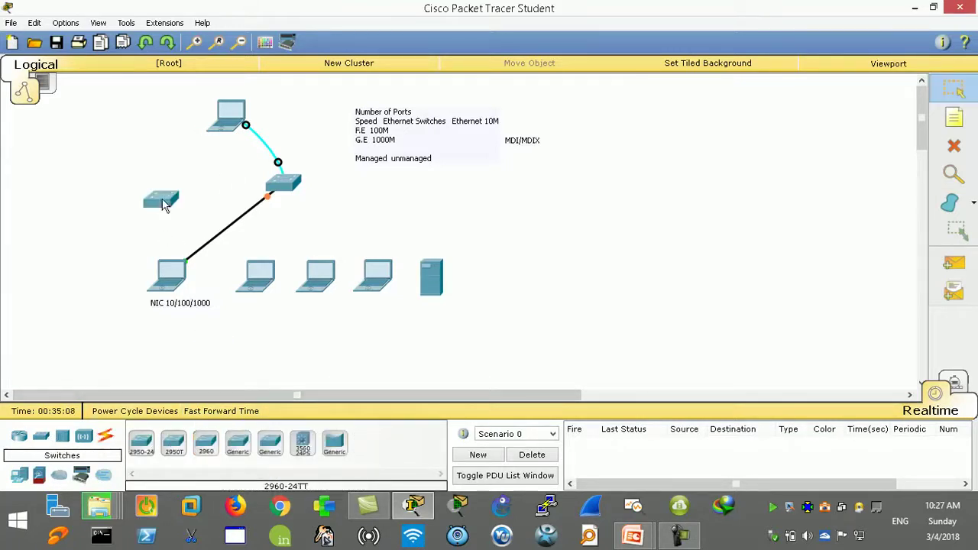
{"action": "left_click", "coordinate": [108, 440]}
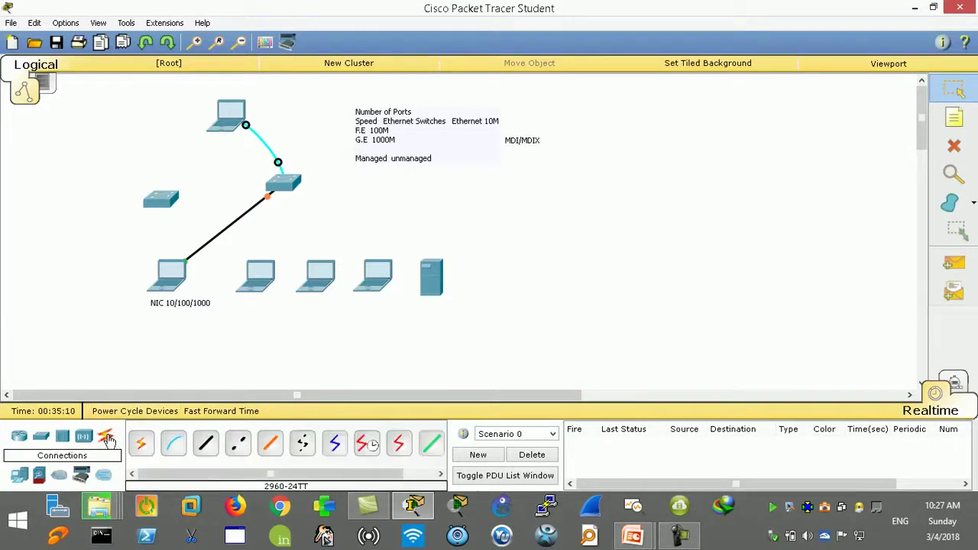
{"action": "left_click", "coordinate": [140, 443]}
{"action": "left_click", "coordinate": [283, 183]}
{"action": "left_click", "coordinate": [182, 202]}
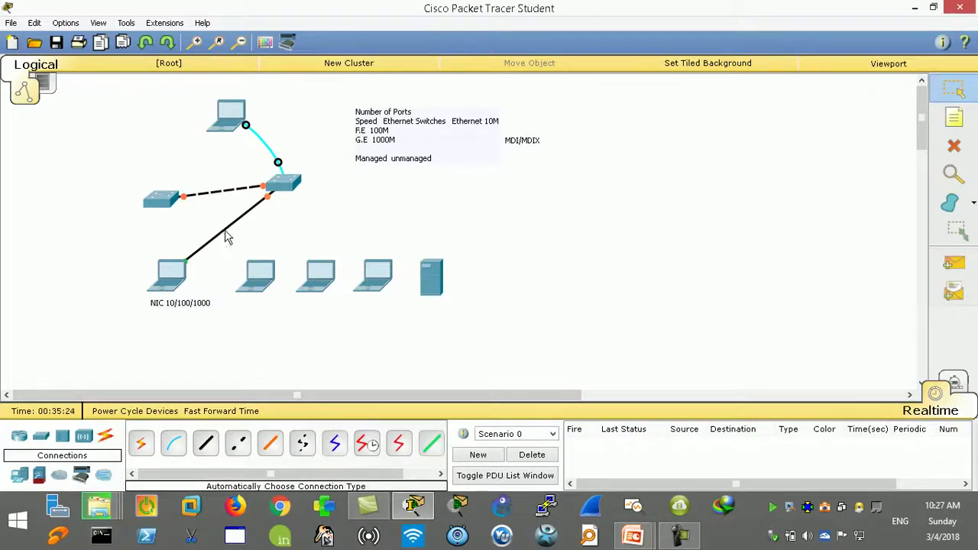
- Delete the switch-to-switch cable, the leftmost lower laptop's cable and the left switch
{"action": "left_click", "coordinate": [955, 147]}
{"action": "left_click", "coordinate": [235, 188]}
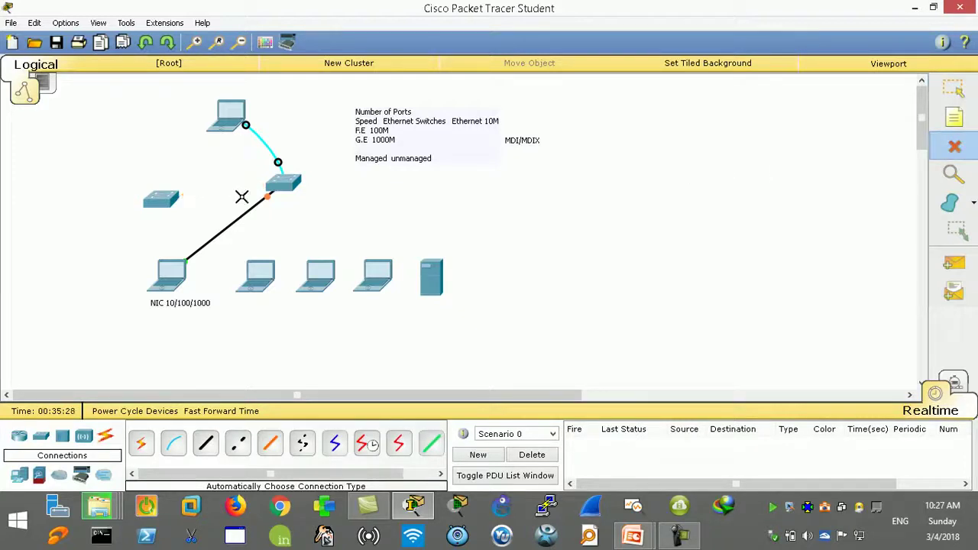
{"action": "left_click", "coordinate": [249, 210]}
{"action": "left_click", "coordinate": [954, 90]}
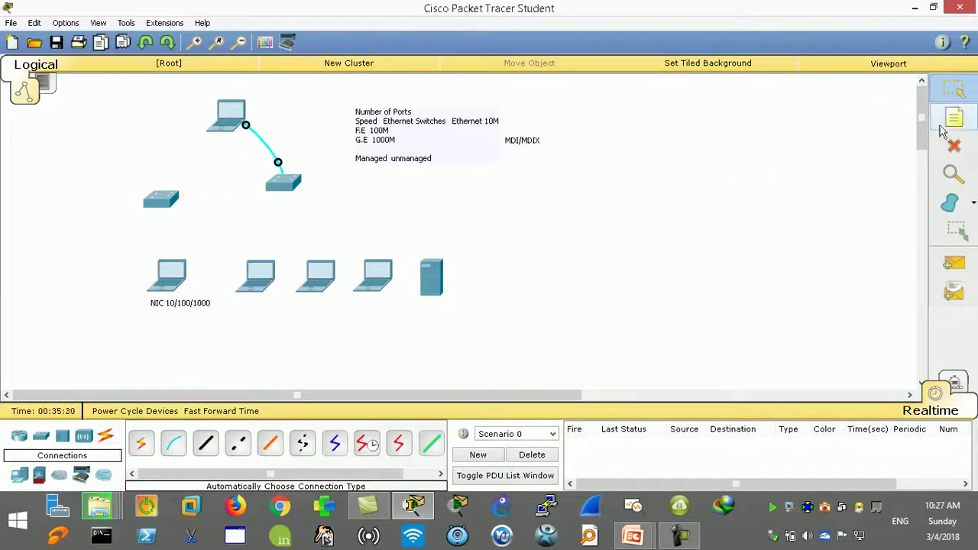
{"action": "left_click", "coordinate": [955, 146]}
{"action": "left_click", "coordinate": [165, 201]}
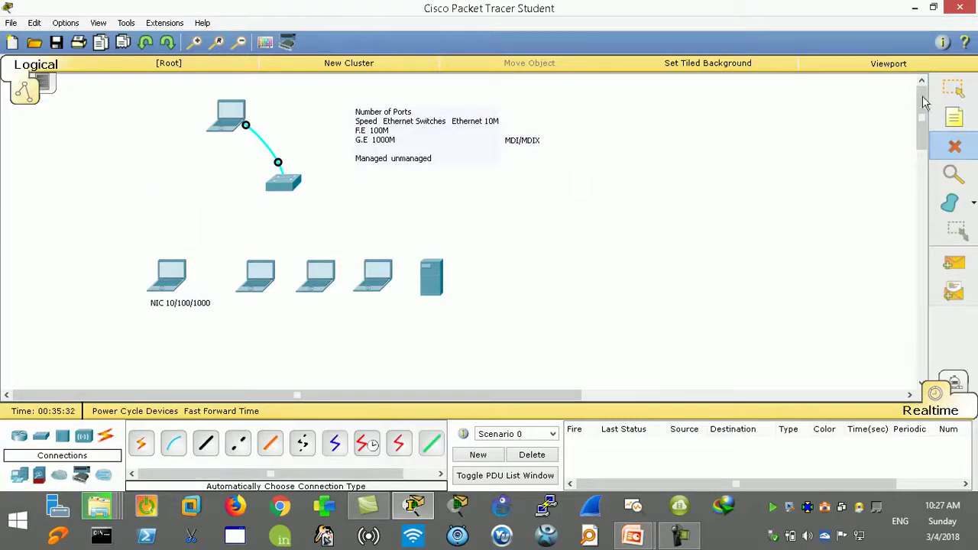
{"action": "key", "text": "Escape"}
{"action": "left_click", "coordinate": [206, 444]}
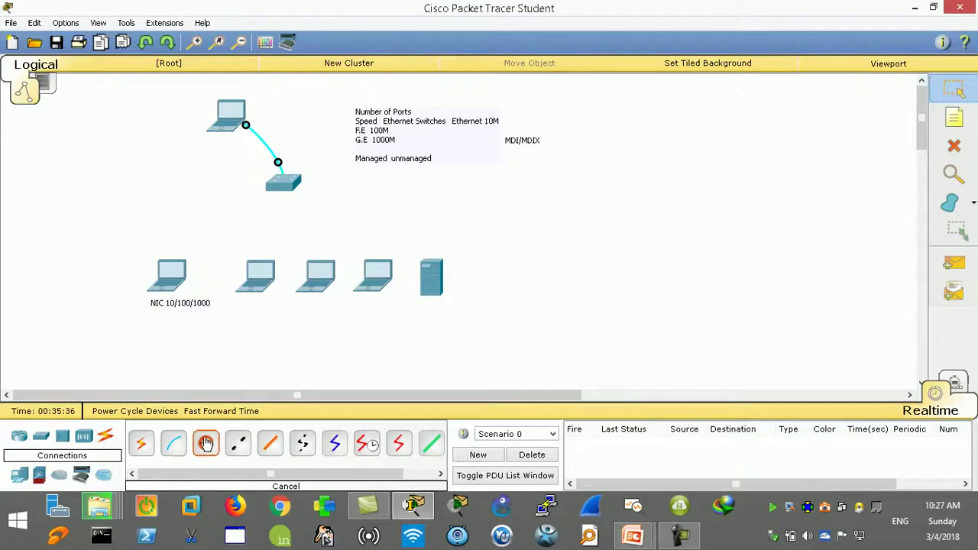
{"action": "left_click", "coordinate": [280, 191]}
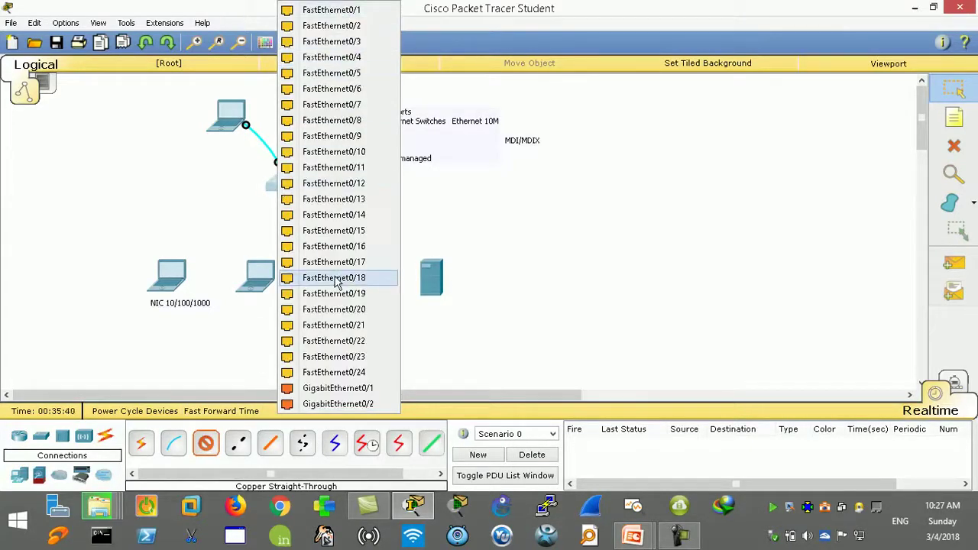
{"action": "left_click", "coordinate": [904, 111]}
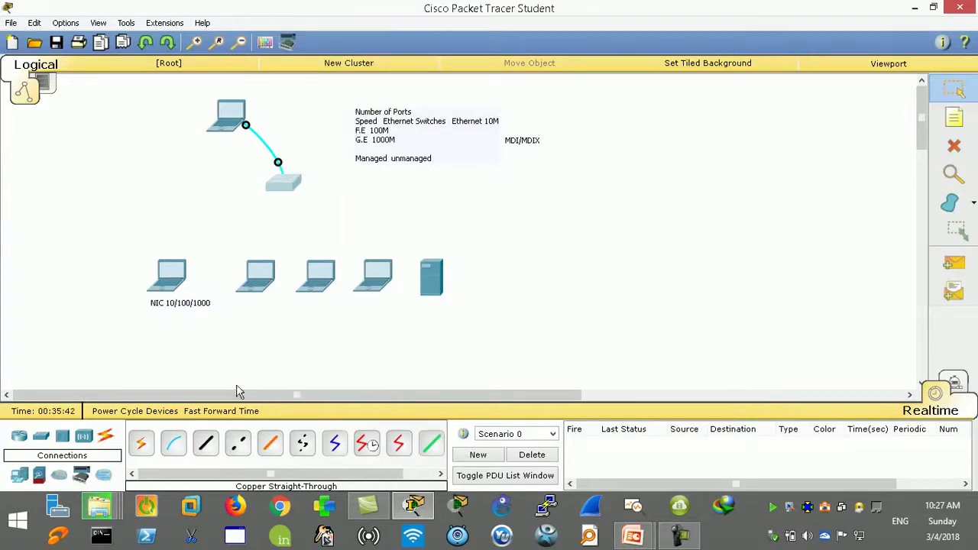
- Connect the leftmost lower laptop to the switch with an automatically chosen connection, and delete that cable again
{"action": "left_click", "coordinate": [144, 444]}
{"action": "left_click", "coordinate": [171, 276]}
{"action": "left_click", "coordinate": [291, 185]}
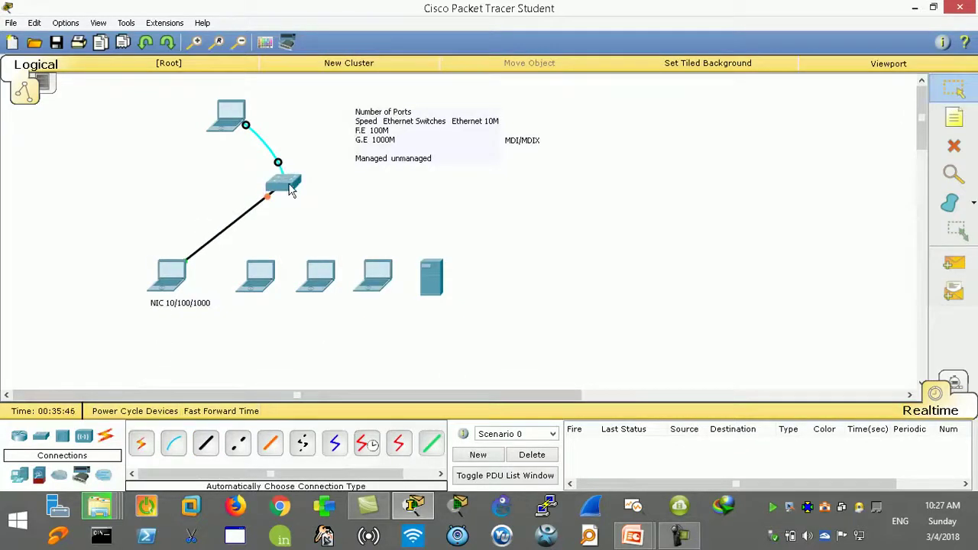
{"action": "mouse_move", "coordinate": [291, 192]}
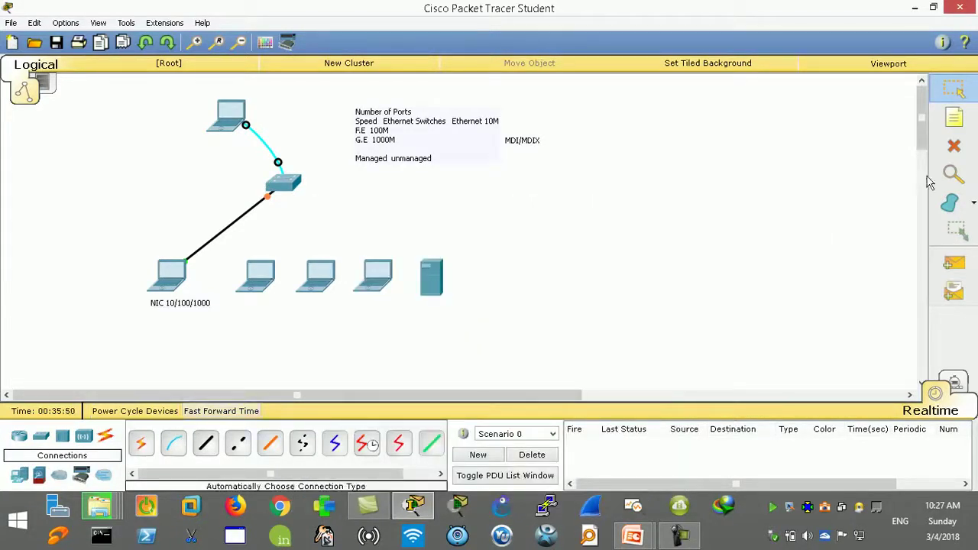
{"action": "left_click", "coordinate": [954, 146]}
- Connect the leftmost lower laptop's FastEthernet0 to the switch's FastEthernet0/1 with a copper straight-through cable
{"action": "left_click", "coordinate": [206, 443]}
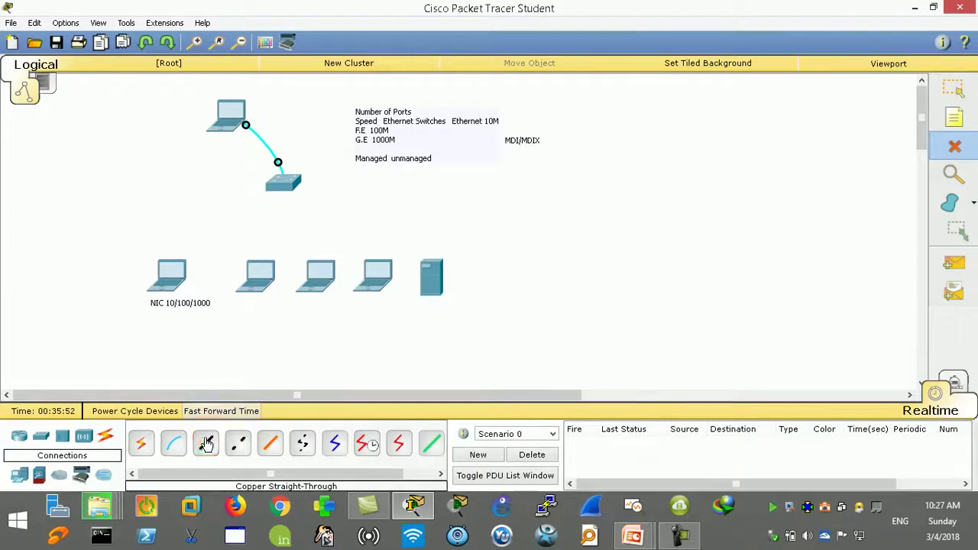
{"action": "left_click", "coordinate": [178, 274]}
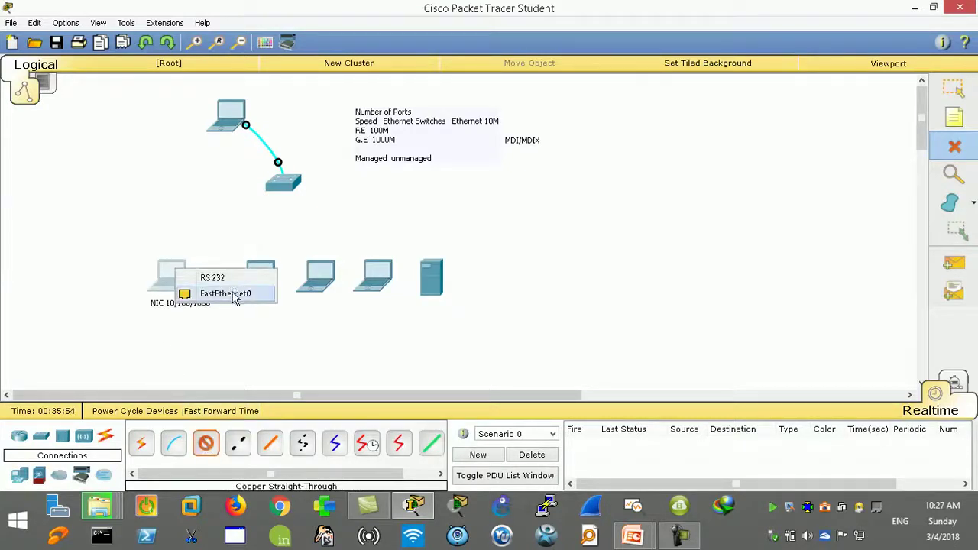
{"action": "left_click", "coordinate": [235, 295]}
{"action": "left_click", "coordinate": [284, 183]}
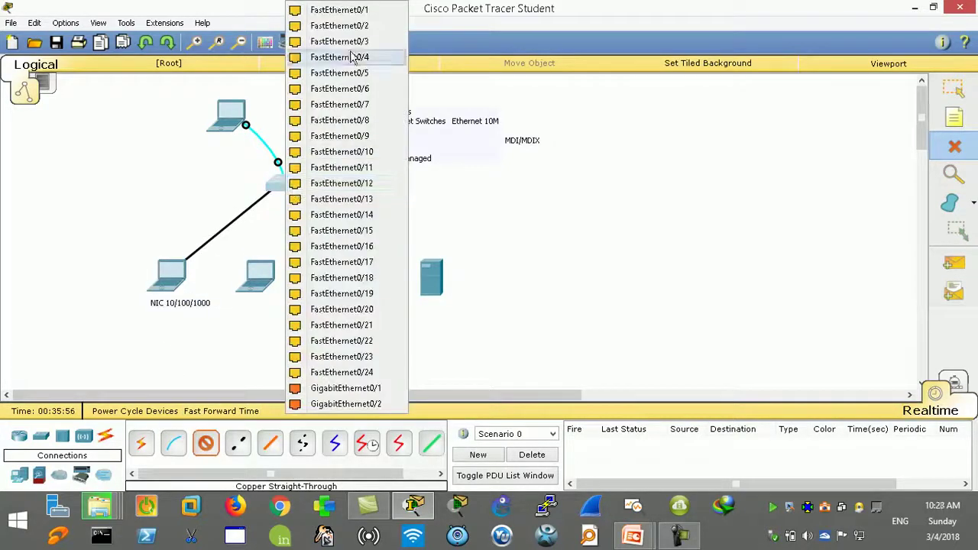
{"action": "left_click", "coordinate": [341, 16]}
- Connect the second and third lower laptops to the switch with automatically chosen connection types
{"action": "left_click", "coordinate": [142, 443]}
{"action": "left_click", "coordinate": [259, 277]}
{"action": "left_click", "coordinate": [281, 183]}
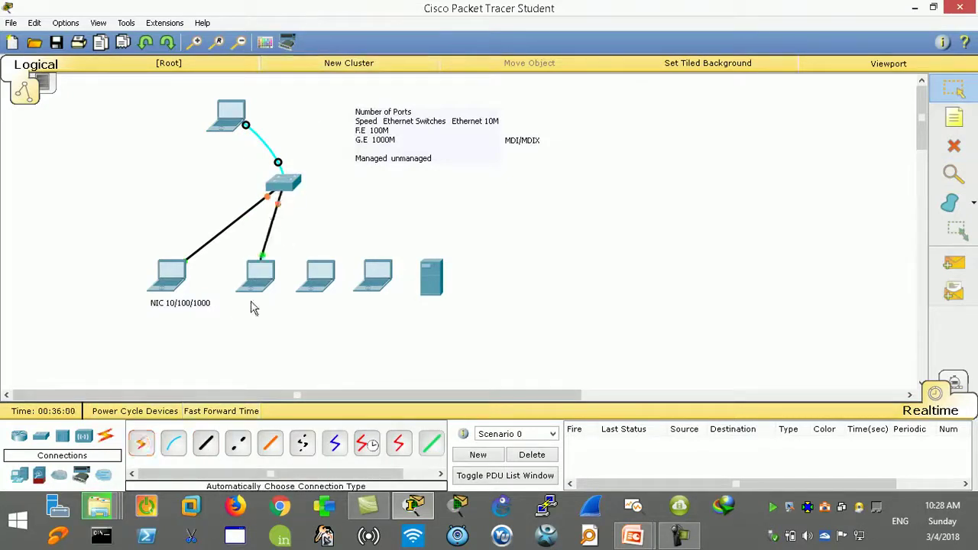
{"action": "left_click", "coordinate": [174, 443]}
{"action": "left_click", "coordinate": [320, 276]}
{"action": "left_click", "coordinate": [284, 183]}
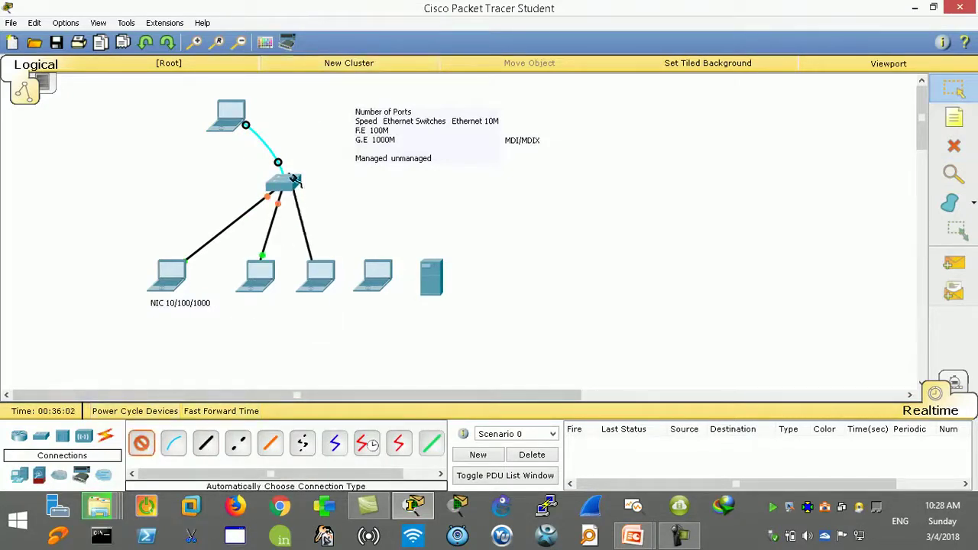
- Connect the fourth lower laptop and the server to the switch with automatically chosen connection types
{"action": "left_click", "coordinate": [141, 444]}
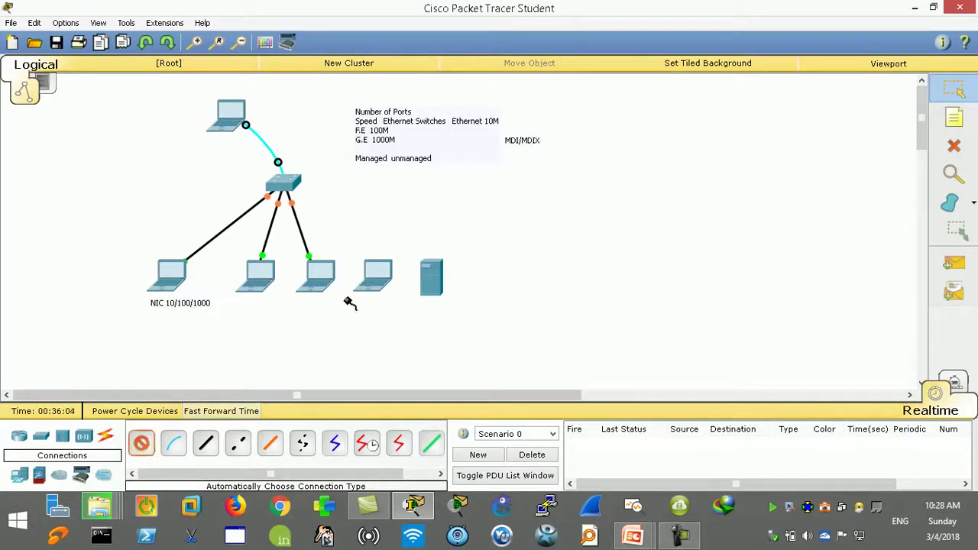
{"action": "left_click", "coordinate": [371, 281]}
{"action": "left_click", "coordinate": [284, 185]}
{"action": "left_click", "coordinate": [141, 444]}
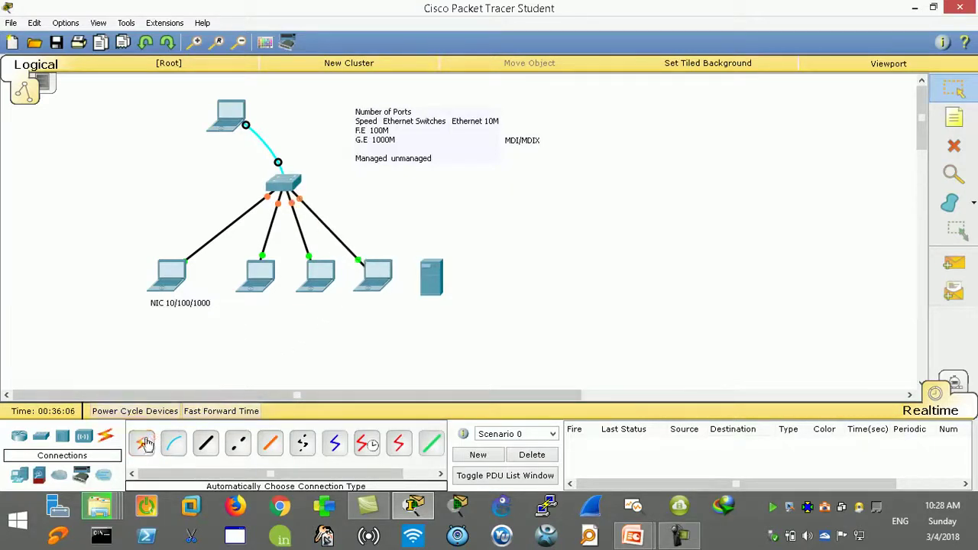
{"action": "left_click", "coordinate": [425, 288]}
{"action": "left_click", "coordinate": [286, 184]}
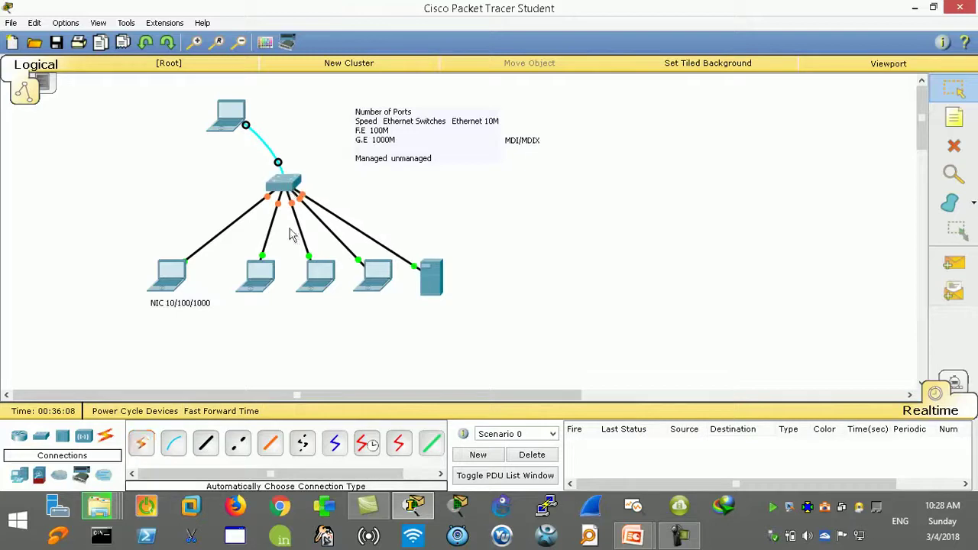
- Open the KINGSTON (F:) drive in File Explorer and show the properties of the 11- CCNA R&S 200-125 OGS folder
{"action": "left_click", "coordinate": [18, 521]}
{"action": "left_click", "coordinate": [237, 263]}
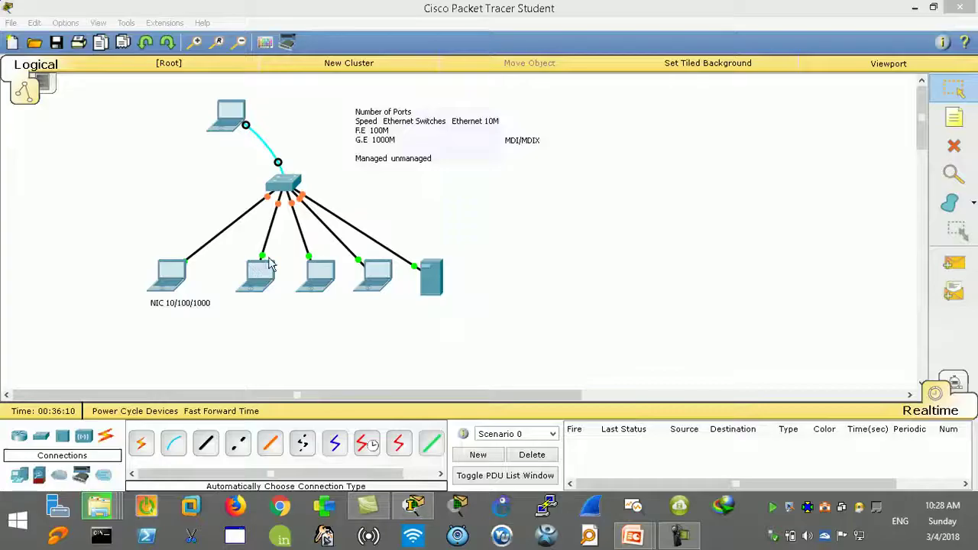
{"action": "double_click", "coordinate": [697, 205]}
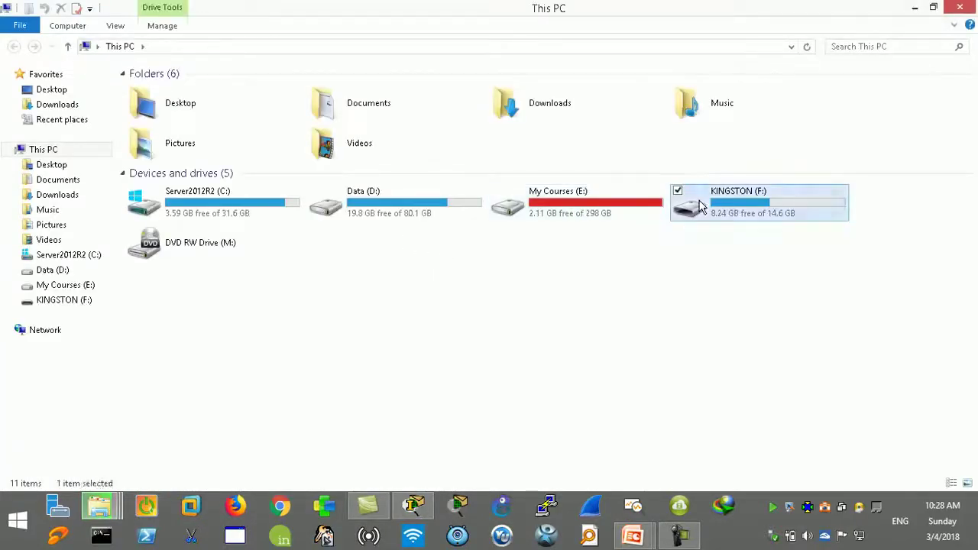
{"action": "left_click", "coordinate": [192, 91]}
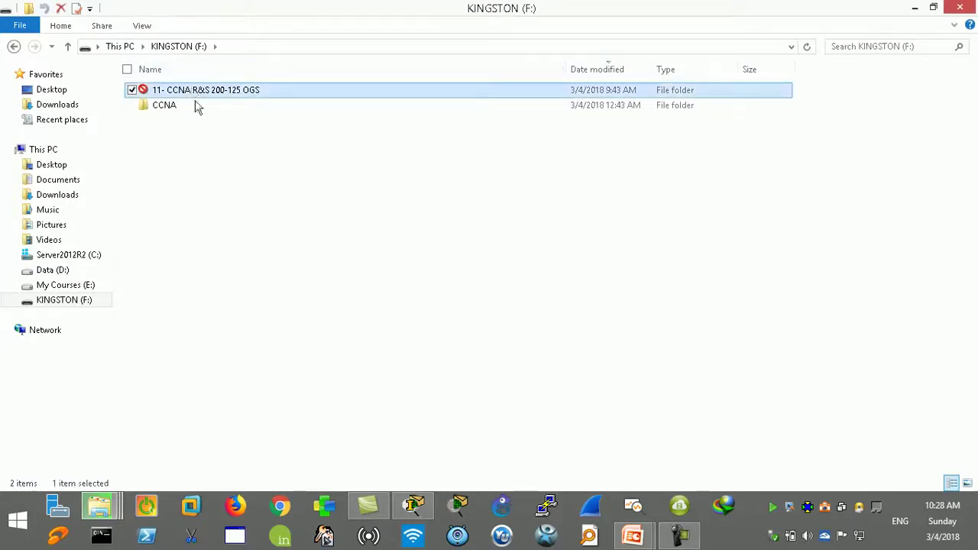
{"action": "key", "text": "shift+F10"}
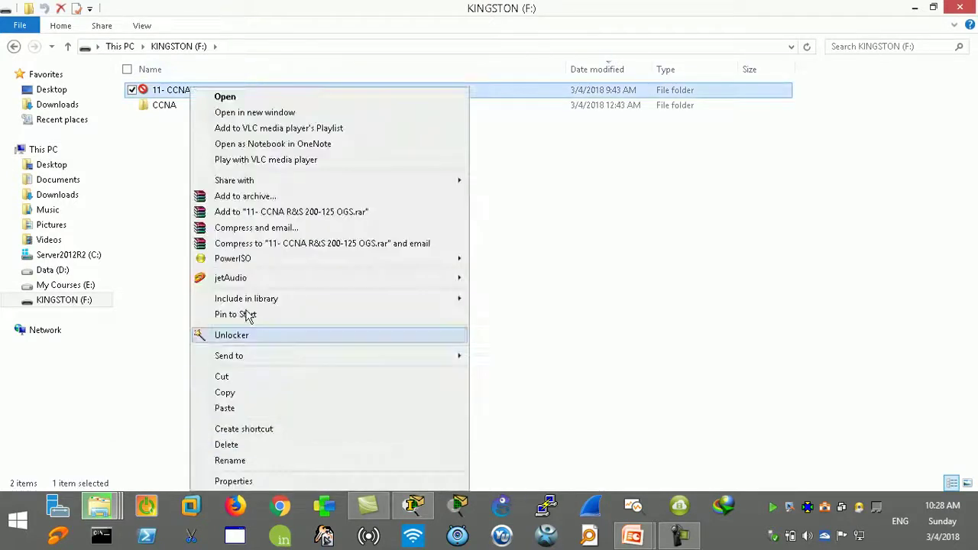
{"action": "left_click", "coordinate": [233, 480]}
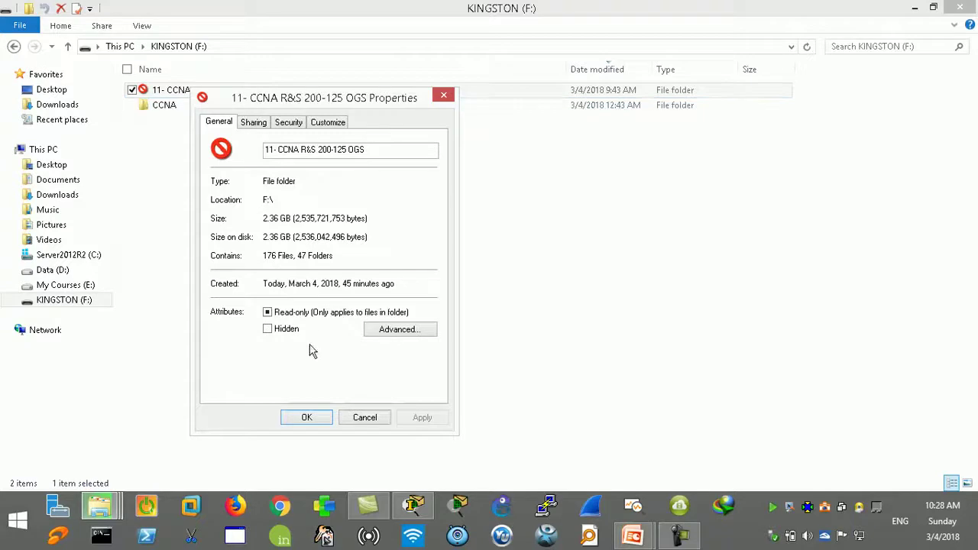
- Check the progress of the running file copy, and close the folder properties and the KINGSTON (F:) window
{"action": "left_click", "coordinate": [114, 508]}
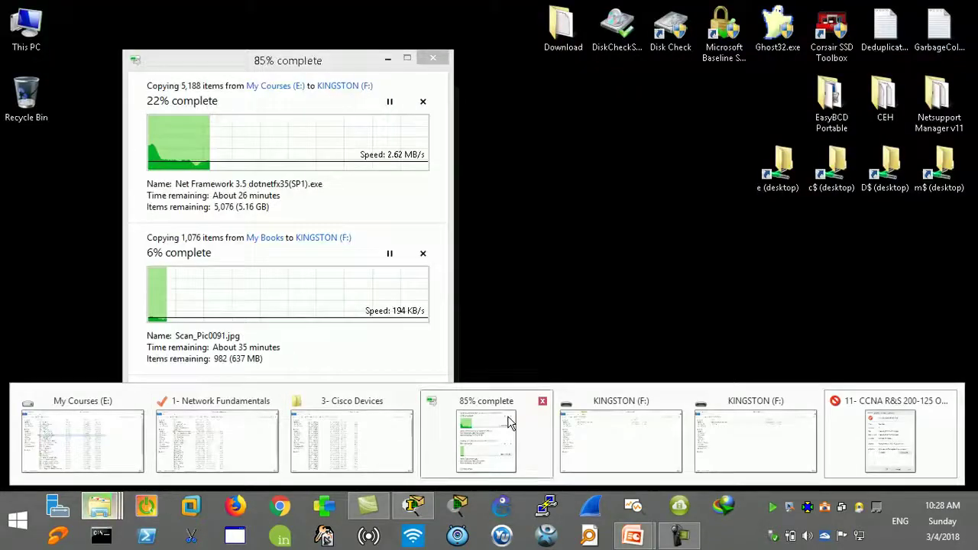
{"action": "left_click", "coordinate": [516, 421]}
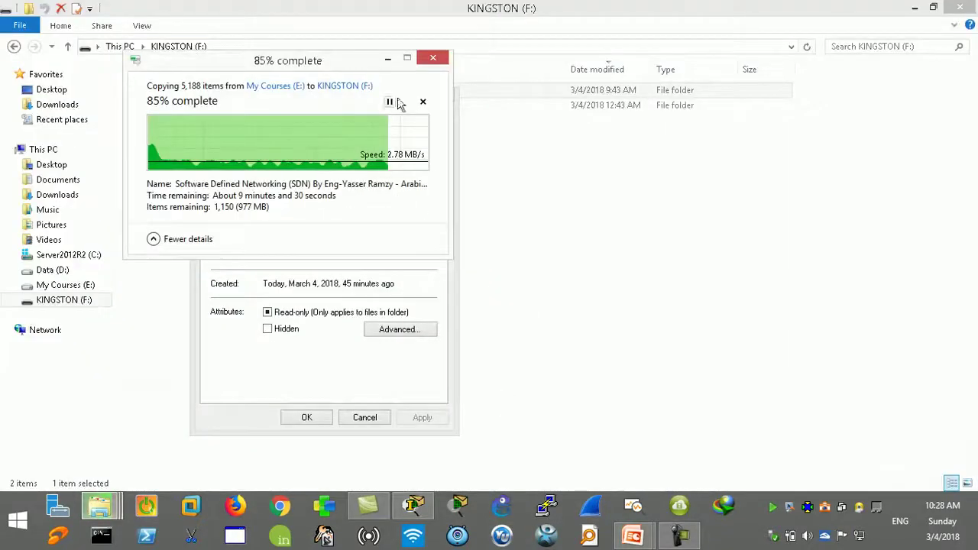
{"action": "left_click", "coordinate": [387, 59]}
{"action": "left_click", "coordinate": [444, 97]}
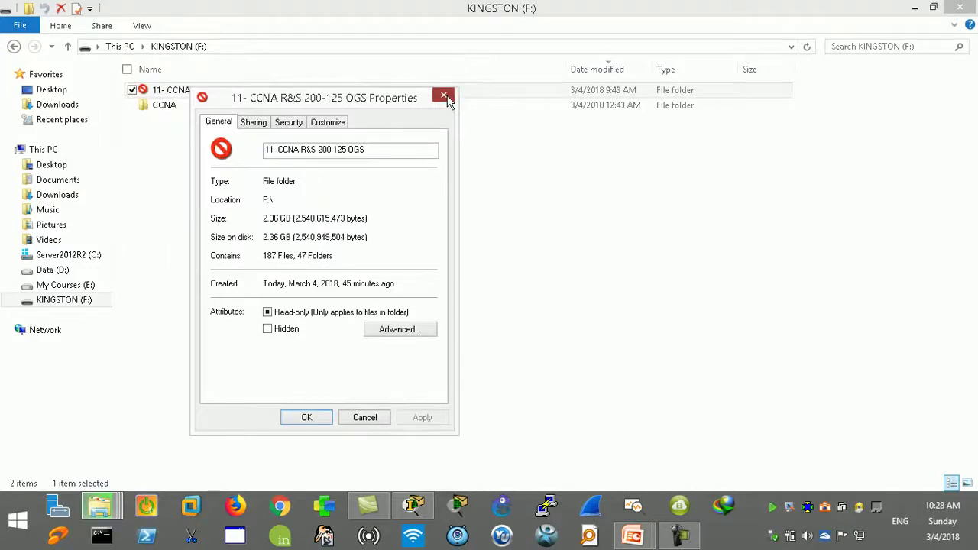
{"action": "left_click", "coordinate": [958, 11]}
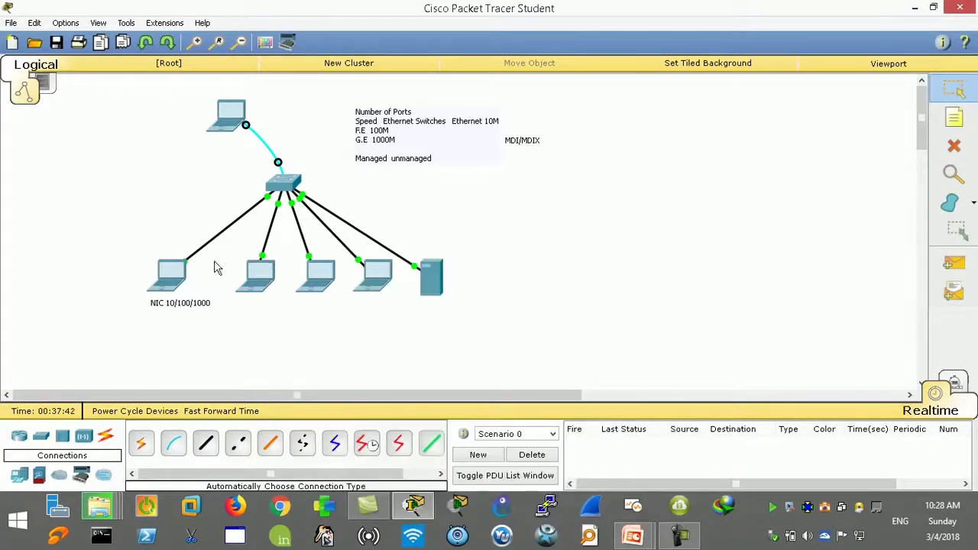
- Switch to the Network Fundamentals 1 presentation in PowerPoint and go through the network card pictures on slides 6 and 7
{"action": "left_click", "coordinate": [632, 535]}
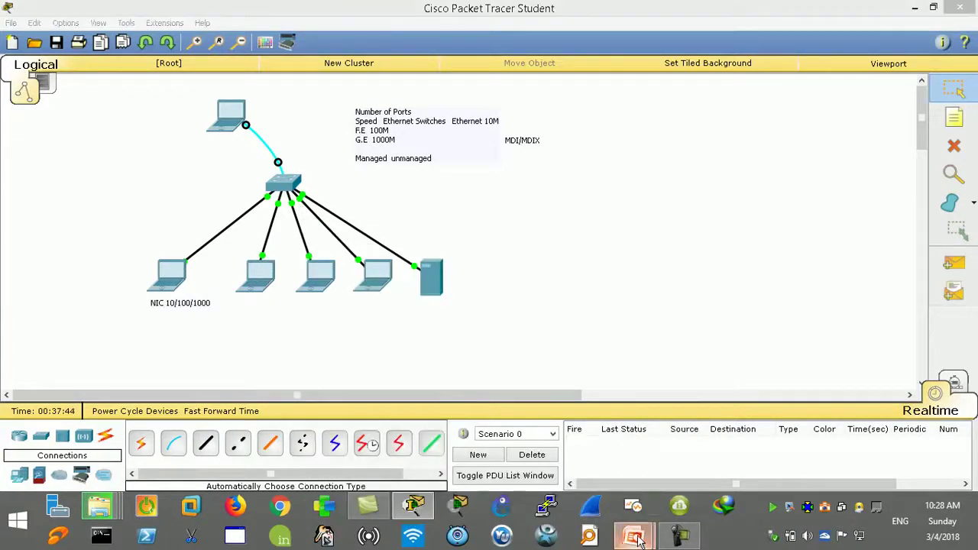
{"action": "left_click", "coordinate": [710, 459]}
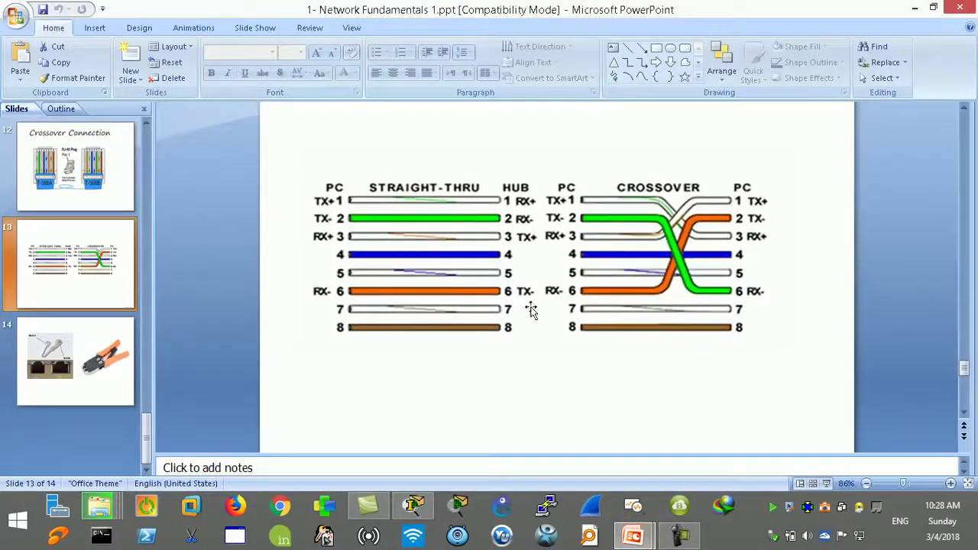
{"action": "scroll", "coordinate": [125, 204], "scroll_direction": "up", "scroll_amount": 7}
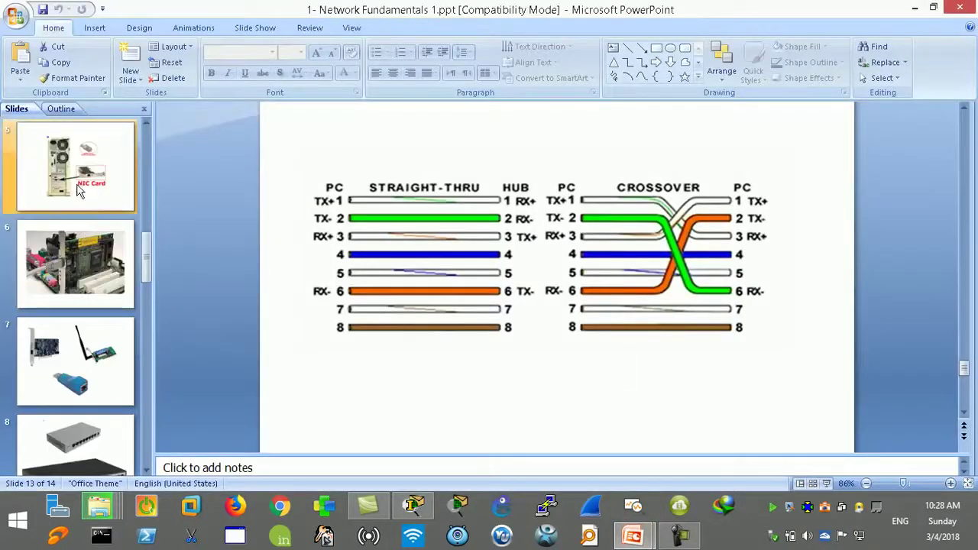
{"action": "left_click", "coordinate": [76, 180]}
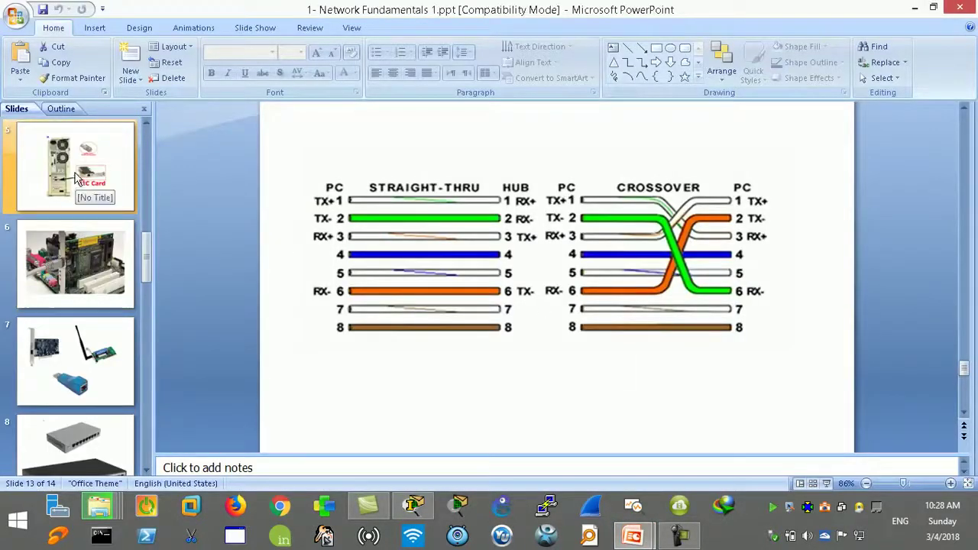
{"action": "left_click", "coordinate": [79, 252]}
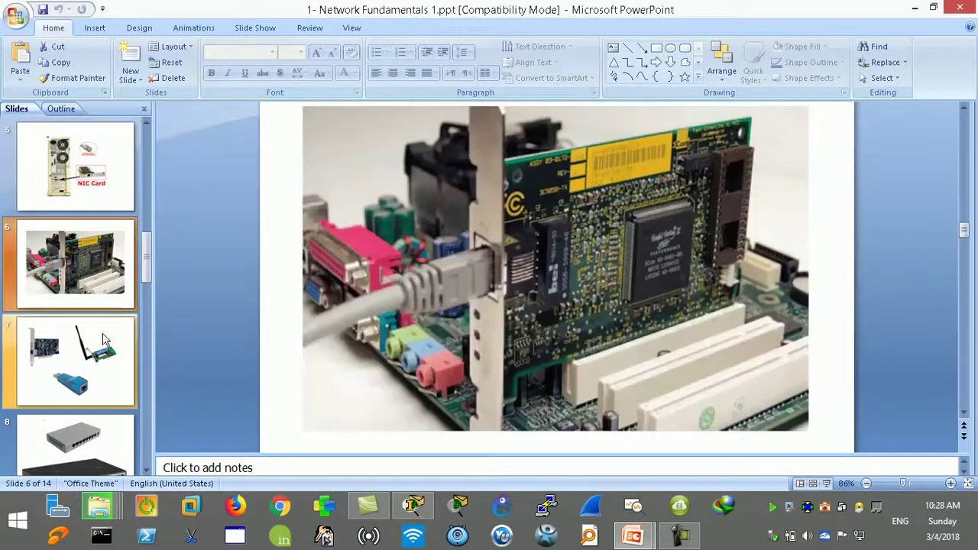
{"action": "left_click", "coordinate": [115, 344]}
{"action": "scroll", "coordinate": [113, 354], "scroll_direction": "down", "scroll_amount": 2}
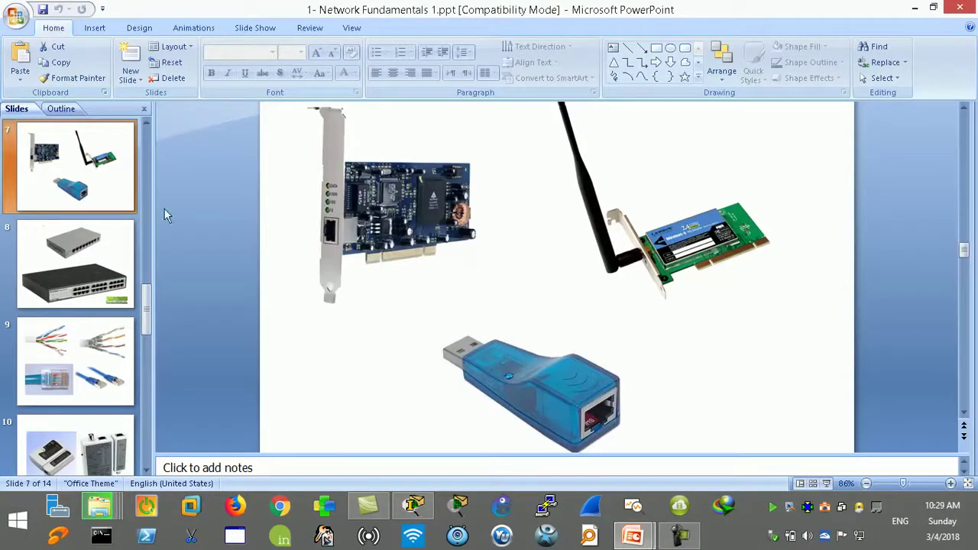
- Compare the installed network card on slide 6 with the wired, wireless and USB adapters on slide 7
{"action": "scroll", "coordinate": [88, 203], "scroll_direction": "up", "scroll_amount": 1}
{"action": "left_click", "coordinate": [88, 203]}
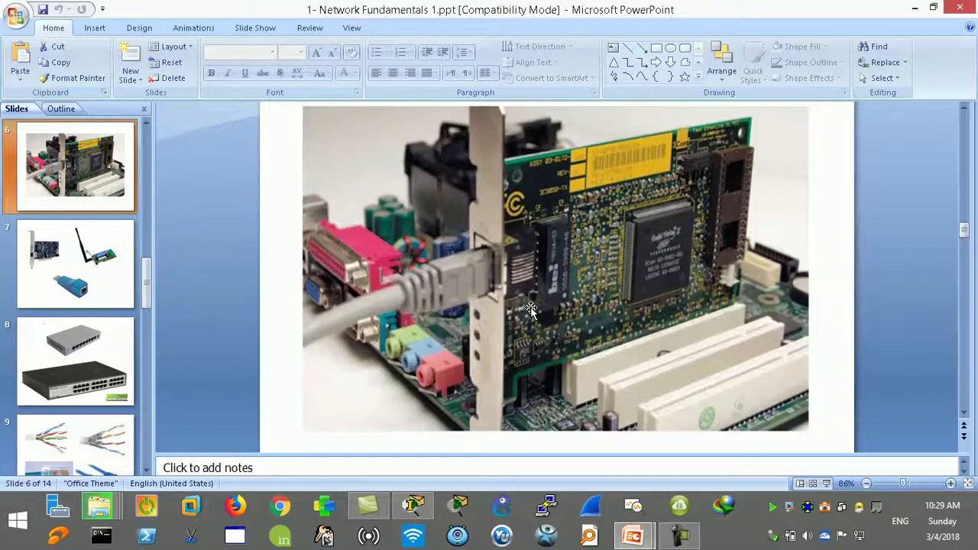
{"action": "left_click", "coordinate": [77, 249]}
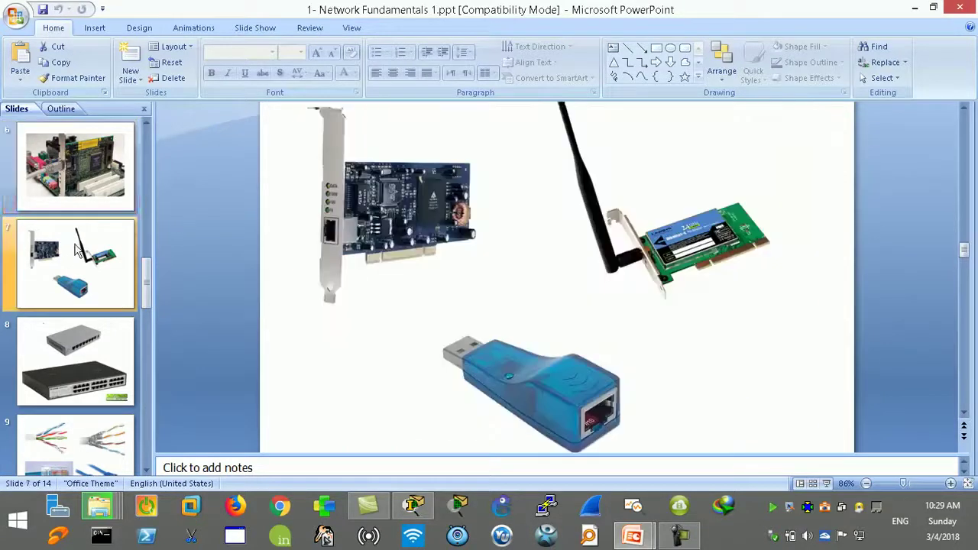
{"action": "scroll", "coordinate": [329, 233], "scroll_direction": "up", "scroll_amount": 1}
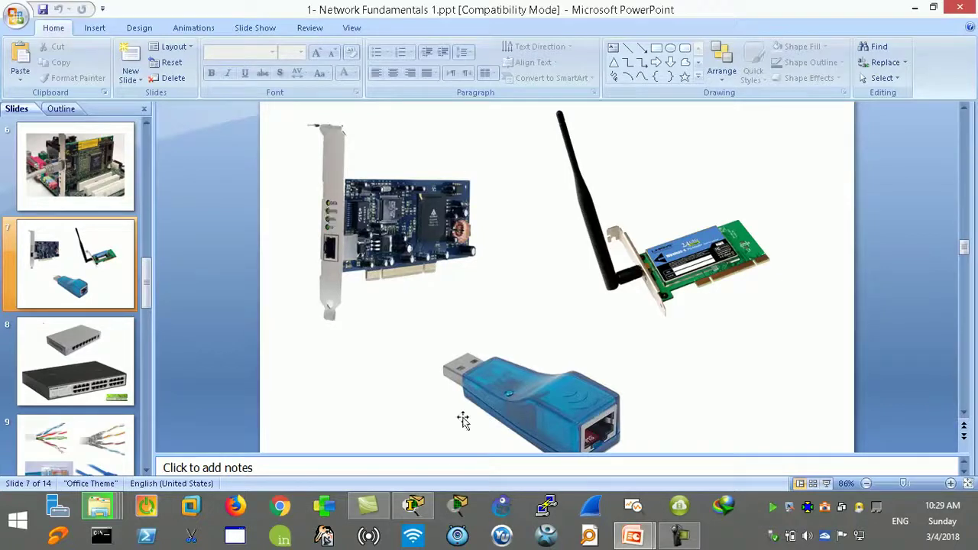
- Back in Packet Tracer, add a 10/100 note beside the switch and shift the NIC 10/100/1000 note slightly under the leftmost lower laptop
{"action": "left_click", "coordinate": [417, 506]}
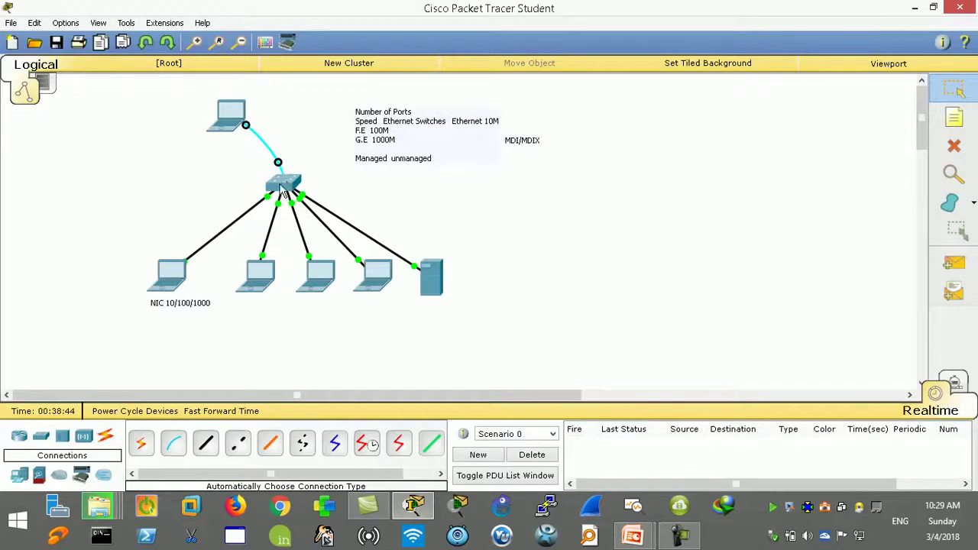
{"action": "left_click", "coordinate": [954, 117]}
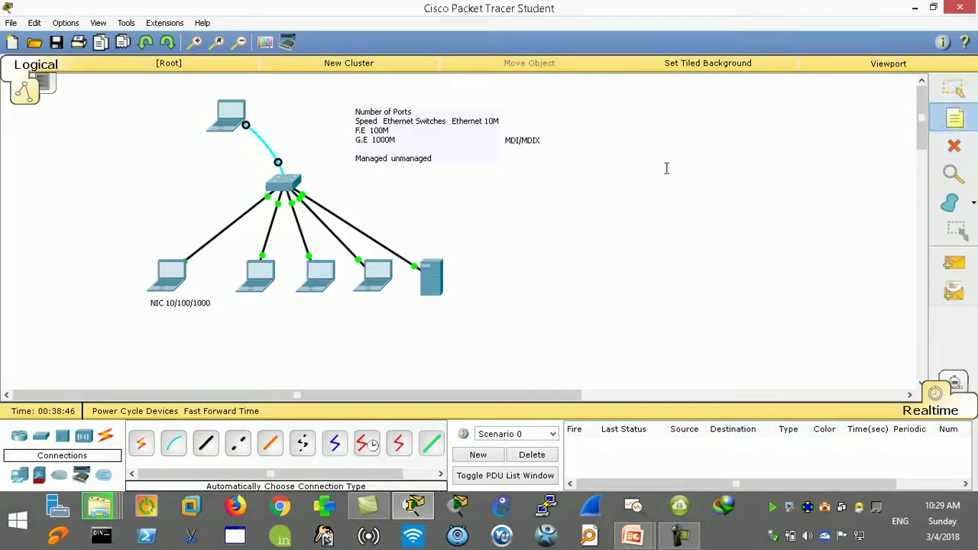
{"action": "left_click", "coordinate": [300, 188]}
{"action": "type", "text": "o0/100"}
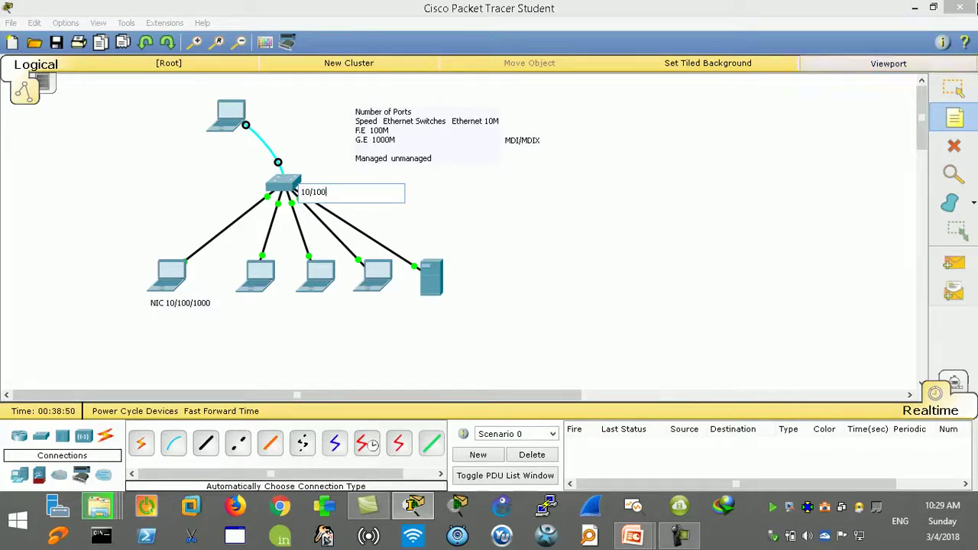
{"action": "left_click", "coordinate": [974, 94]}
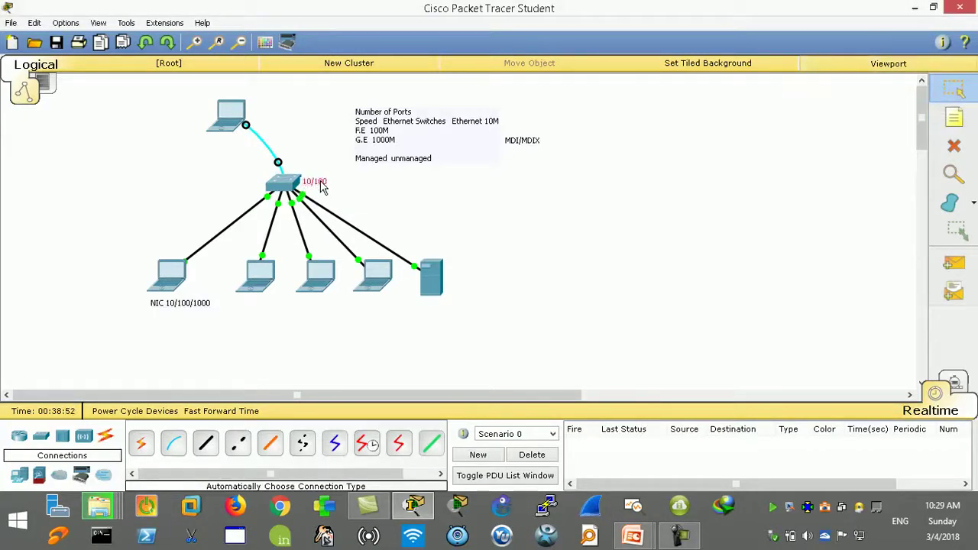
{"action": "left_click_drag", "start_coordinate": [164, 306], "coordinate": [162, 303]}
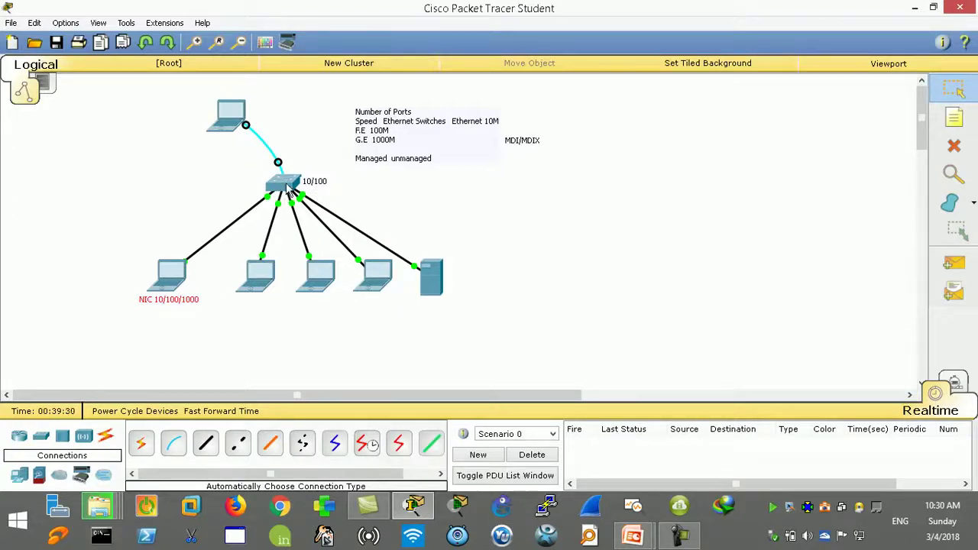
- Inspect the switch's ports in its physical device view and close the switch window
{"action": "mouse_move", "coordinate": [289, 190]}
{"action": "left_click_drag", "start_coordinate": [486, 204], "coordinate": [175, 227]}
{"action": "left_click_drag", "start_coordinate": [346, 174], "coordinate": [251, 192]}
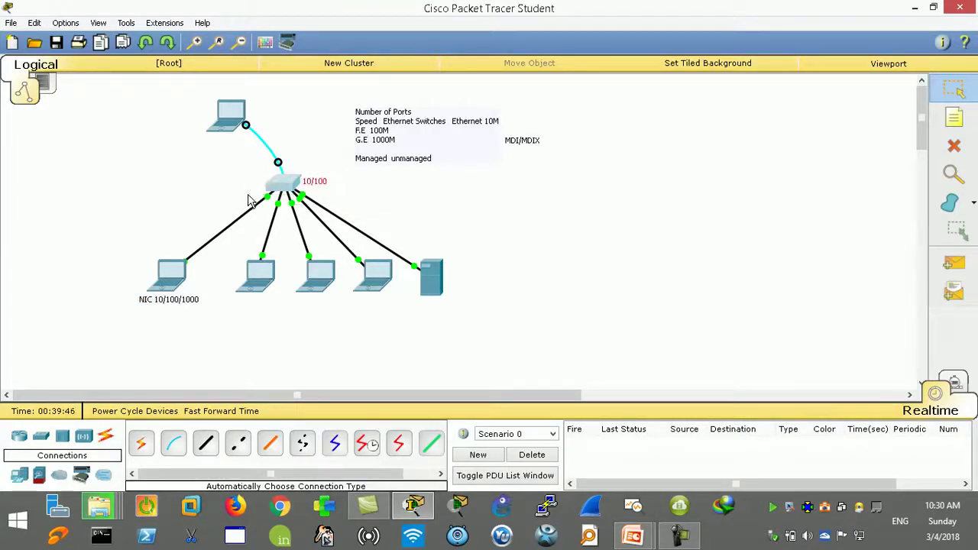
{"action": "left_click", "coordinate": [292, 193]}
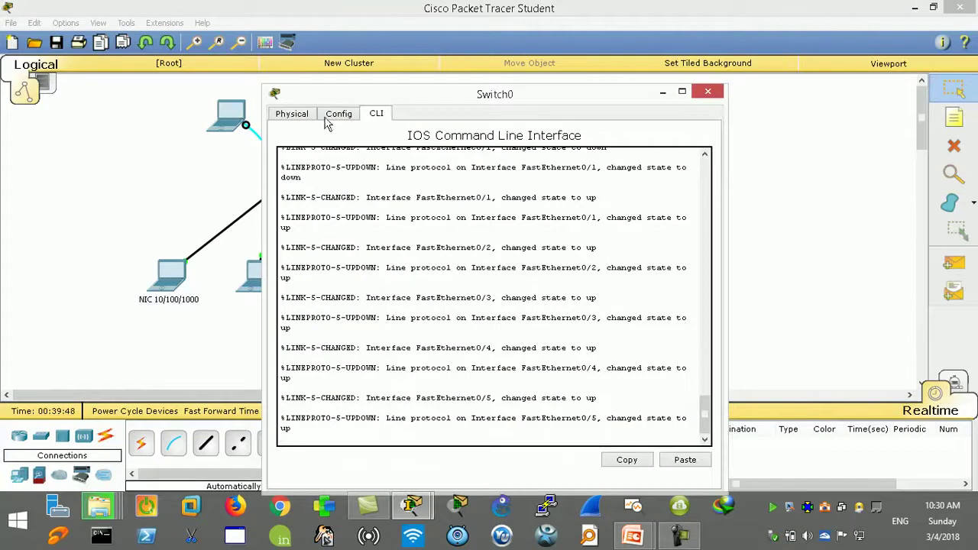
{"action": "left_click", "coordinate": [293, 115]}
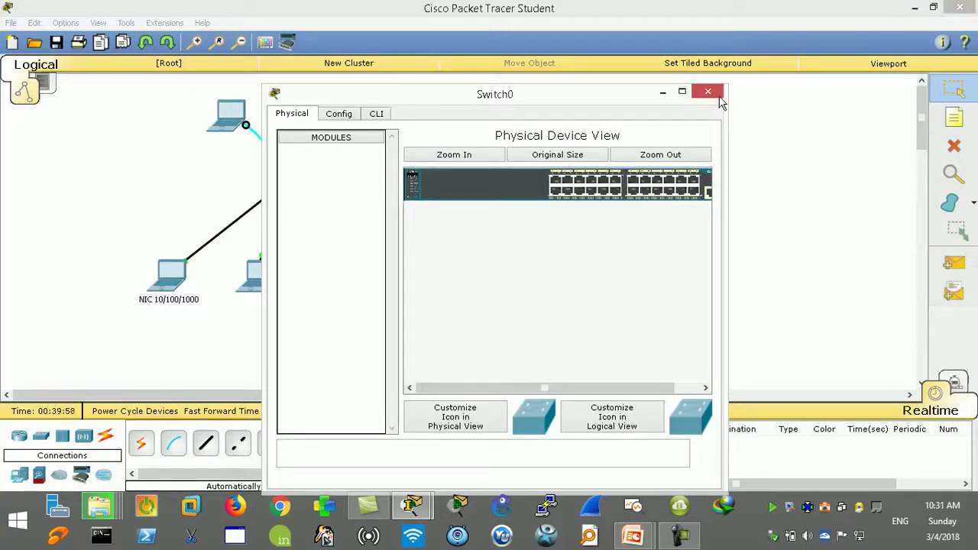
{"action": "left_click", "coordinate": [802, 105]}
- Add a 100M note beside the cable between the leftmost lower laptop and the switch, nudging it clear of the cable
{"action": "left_click", "coordinate": [953, 117]}
{"action": "left_click", "coordinate": [203, 223]}
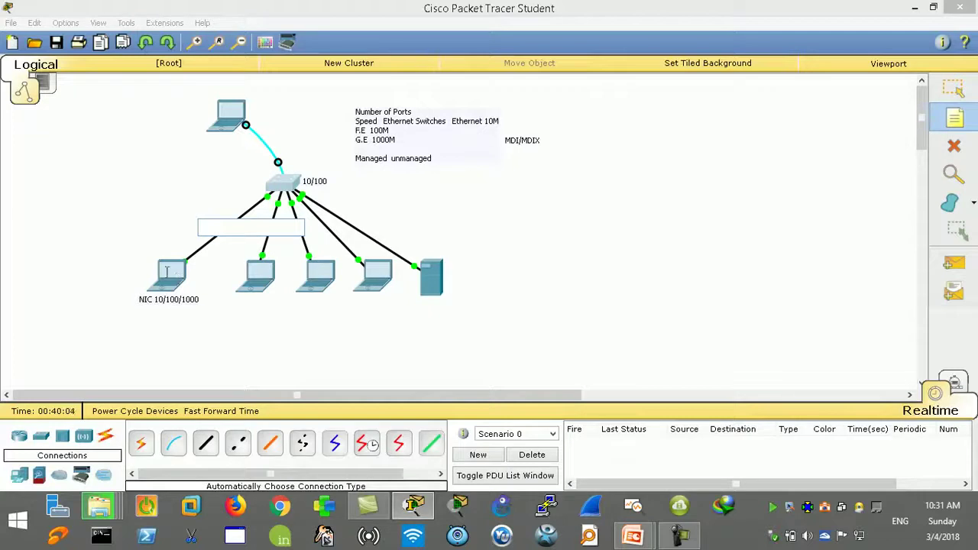
{"action": "type", "text": "10"}
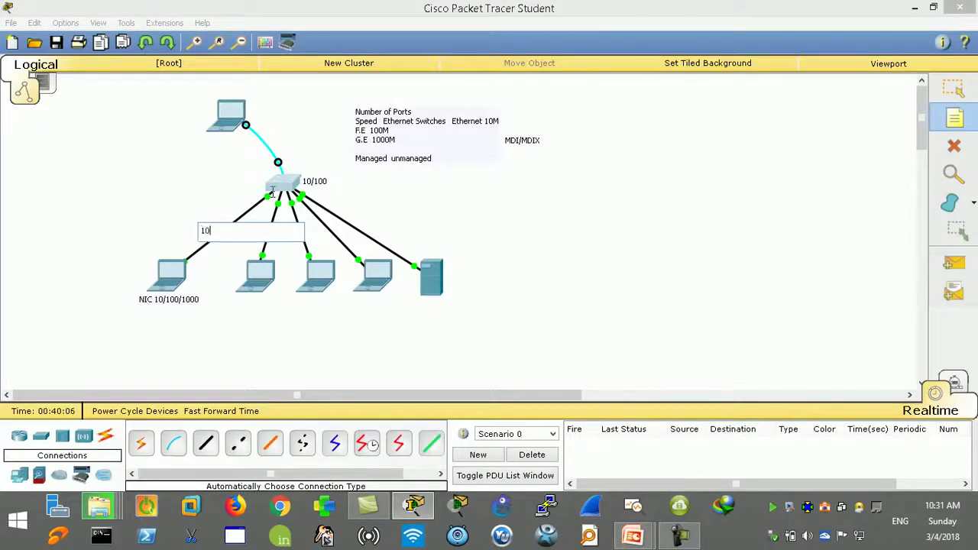
{"action": "type", "text": "0M"}
{"action": "left_click", "coordinate": [957, 89]}
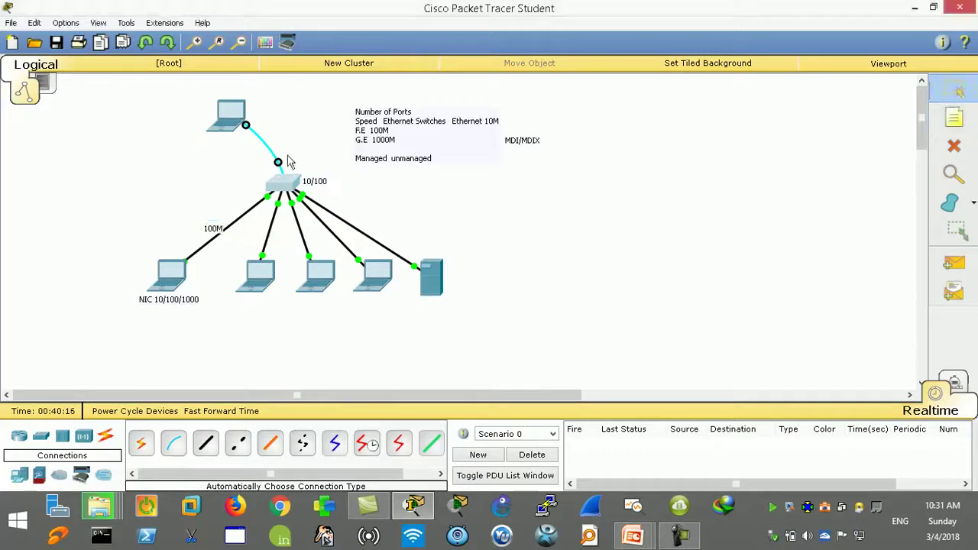
{"action": "left_click_drag", "start_coordinate": [213, 228], "coordinate": [215, 227]}
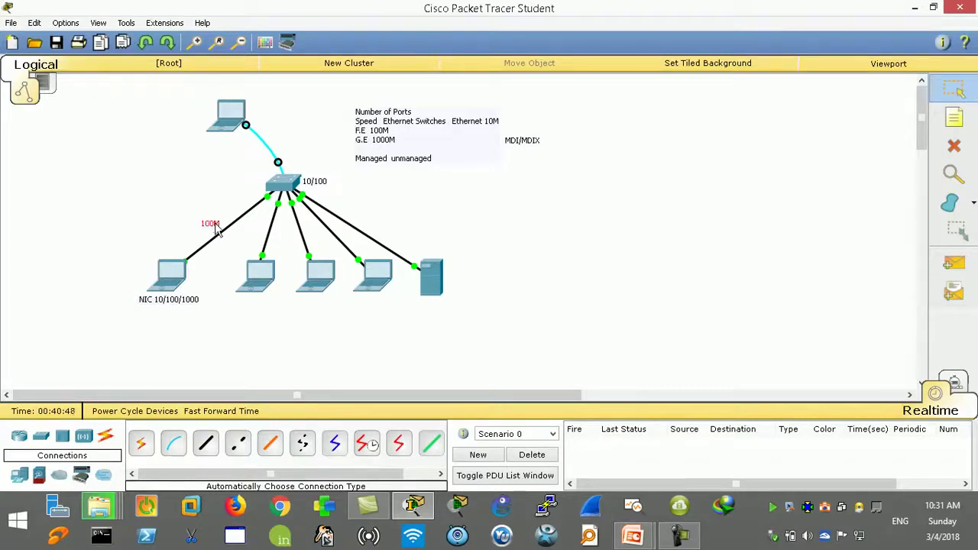
- Open the switch's physical device view in a maximized window to examine its full front panel and uplink ports
{"action": "left_click", "coordinate": [283, 188]}
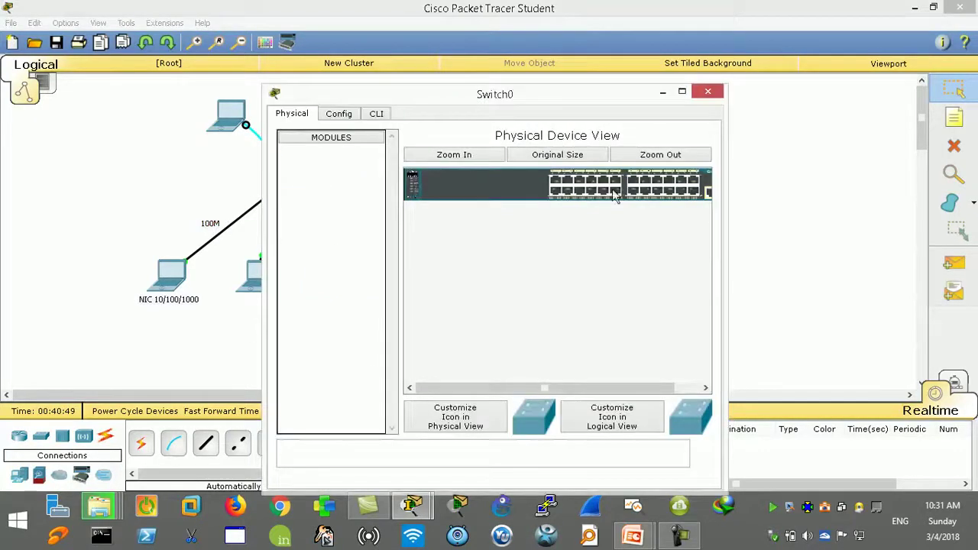
{"action": "left_click", "coordinate": [682, 91]}
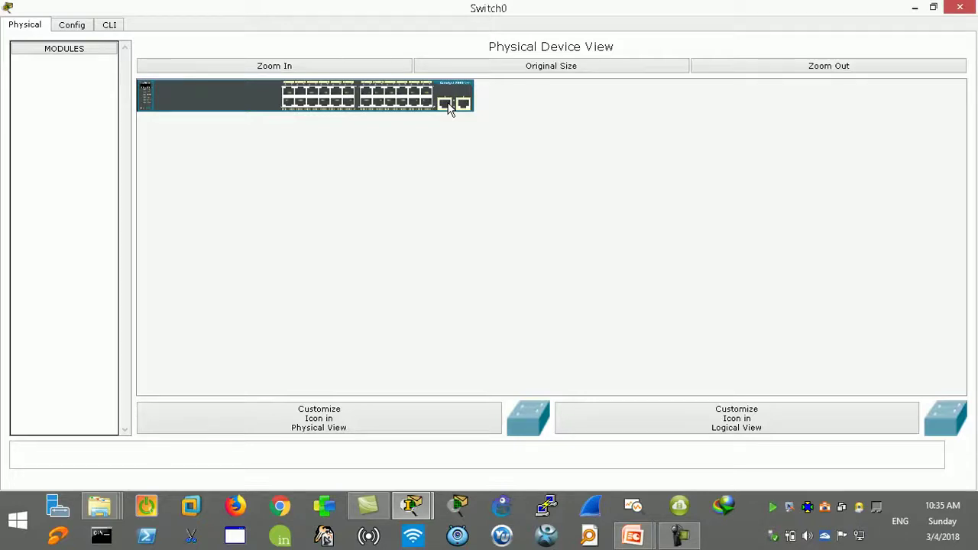
- Switch to the 3- Cisco Devices window in File Explorer and go back up to the root of My Courses (E:)
{"action": "left_click", "coordinate": [99, 506]}
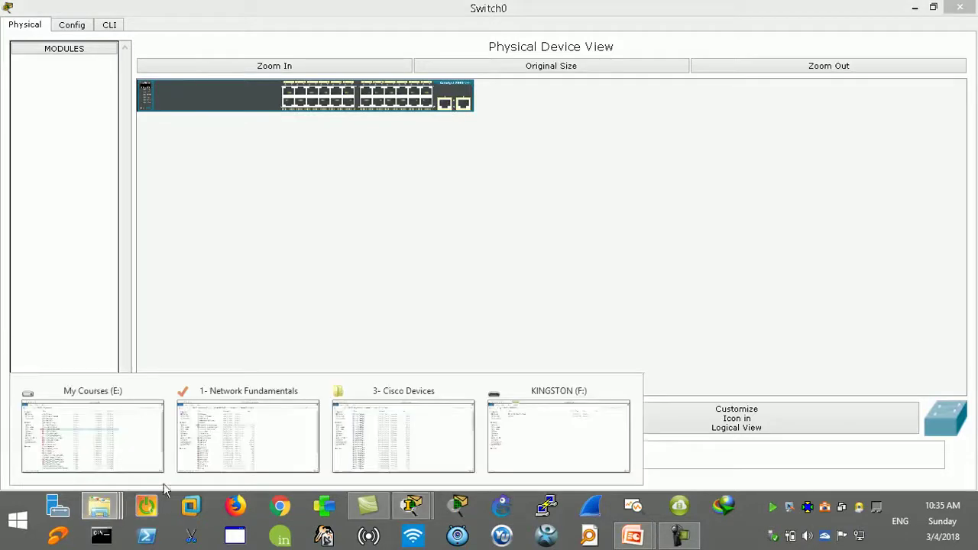
{"action": "left_click", "coordinate": [368, 441]}
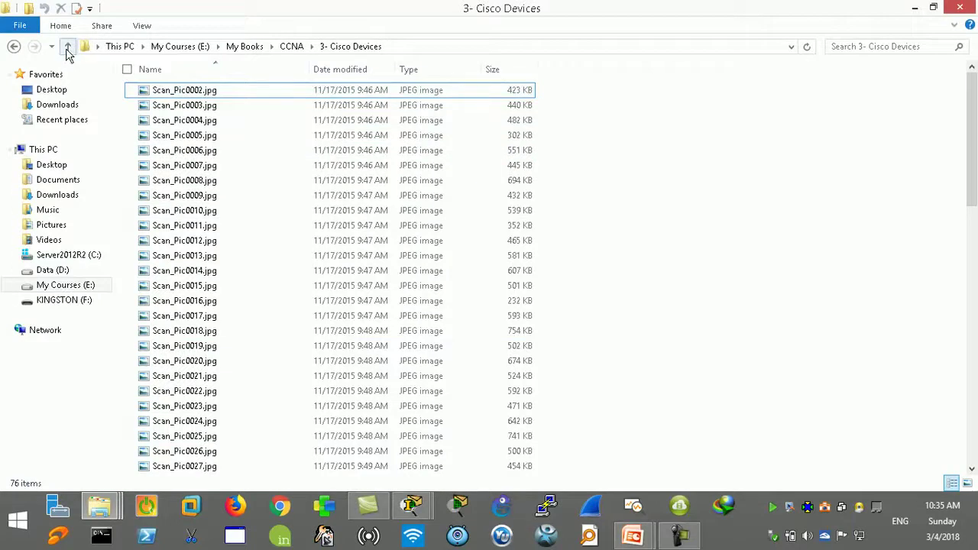
{"action": "left_click", "coordinate": [67, 47]}
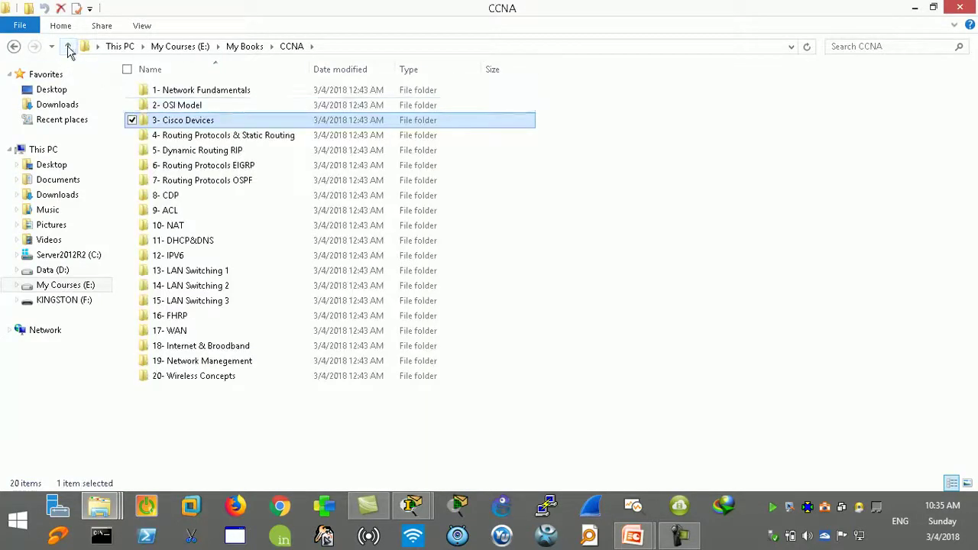
{"action": "left_click", "coordinate": [68, 48]}
{"action": "left_click", "coordinate": [69, 48]}
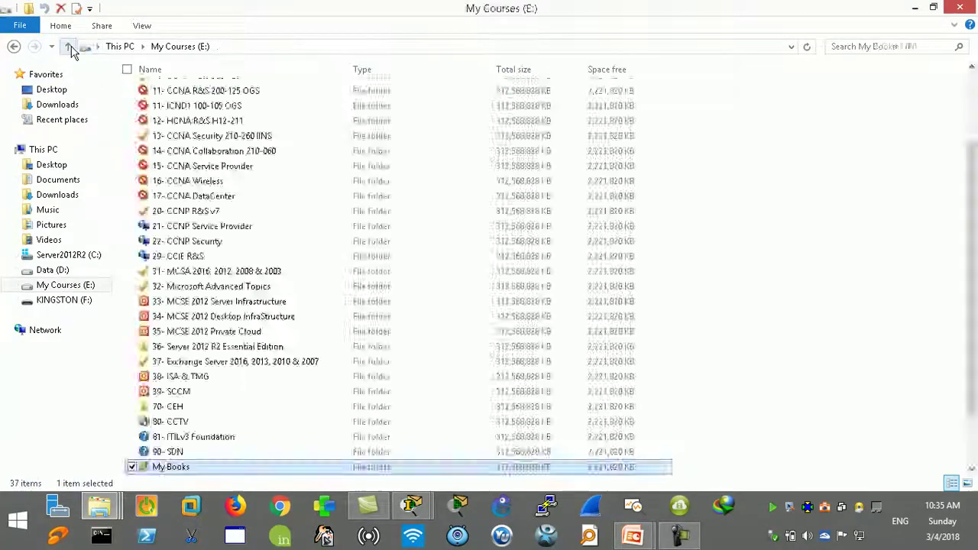
{"action": "left_click", "coordinate": [69, 47]}
{"action": "left_click", "coordinate": [14, 47]}
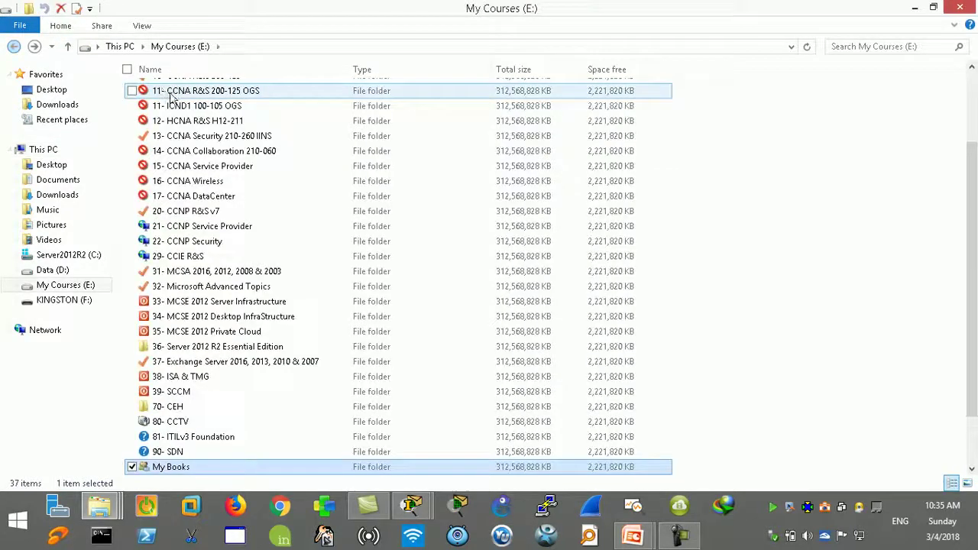
- Open the 4- Work Material folder inside 11- CCNA R&S 200-125 OGS
{"action": "scroll", "coordinate": [163, 92], "scroll_direction": "up", "scroll_amount": 1}
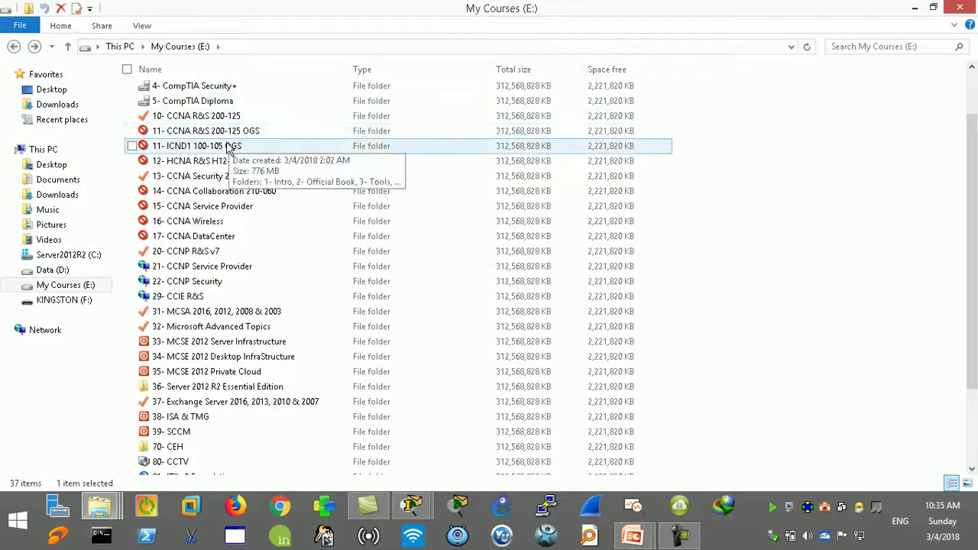
{"action": "left_click", "coordinate": [224, 134]}
{"action": "double_click", "coordinate": [224, 134]}
{"action": "left_click", "coordinate": [184, 138]}
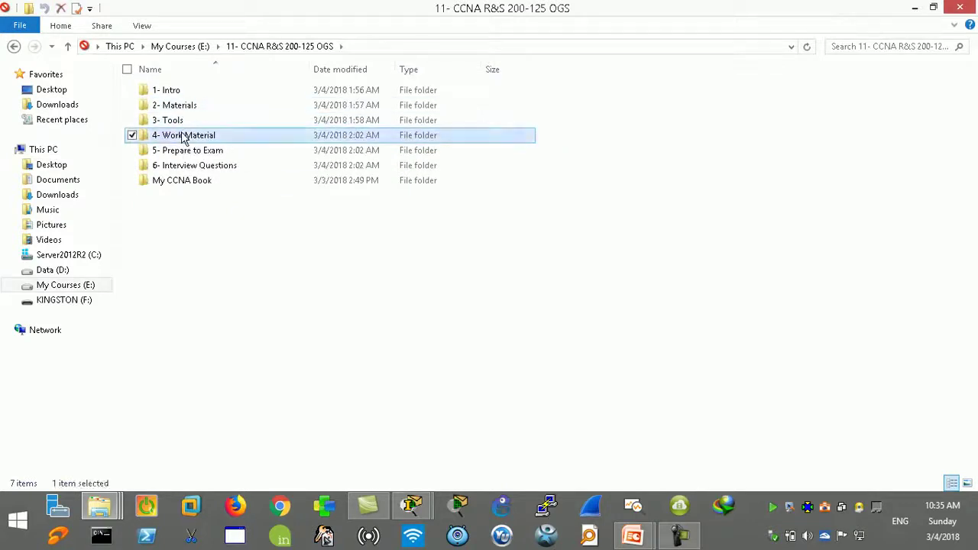
{"action": "double_click", "coordinate": [183, 136]}
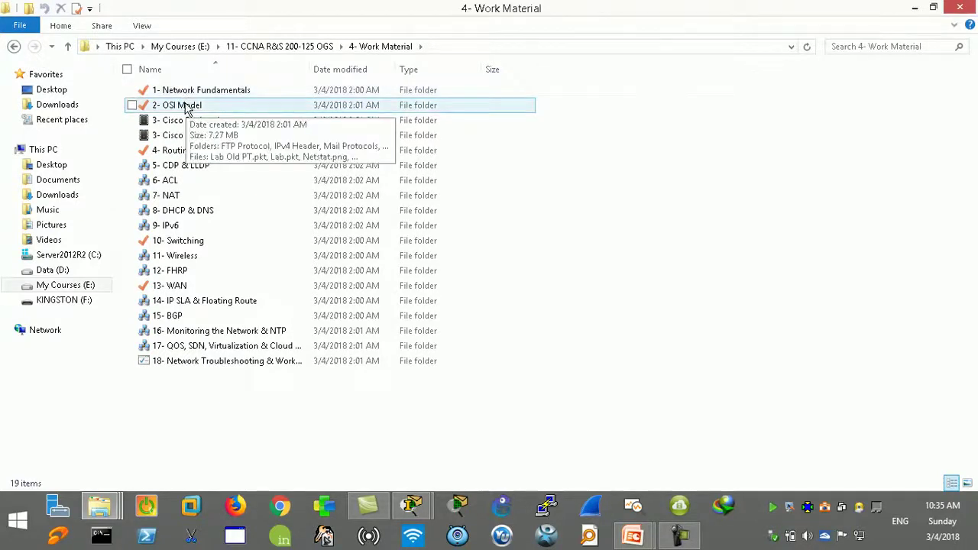
- Open 1- Network Fundamentals, its Ethernet & LAN Cables folder, and the 2- Twisted Pair folder inside it
{"action": "double_click", "coordinate": [188, 94]}
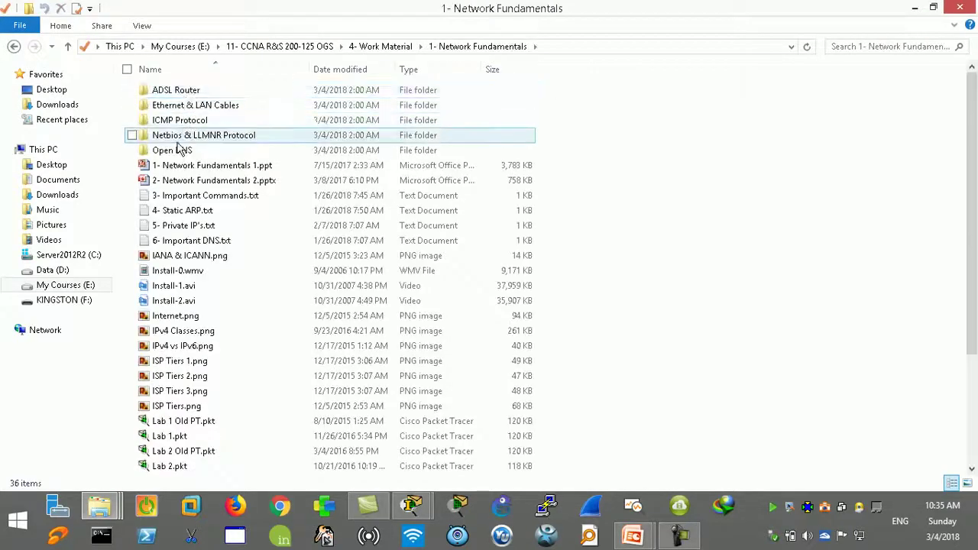
{"action": "left_click", "coordinate": [183, 107]}
{"action": "double_click", "coordinate": [183, 105]}
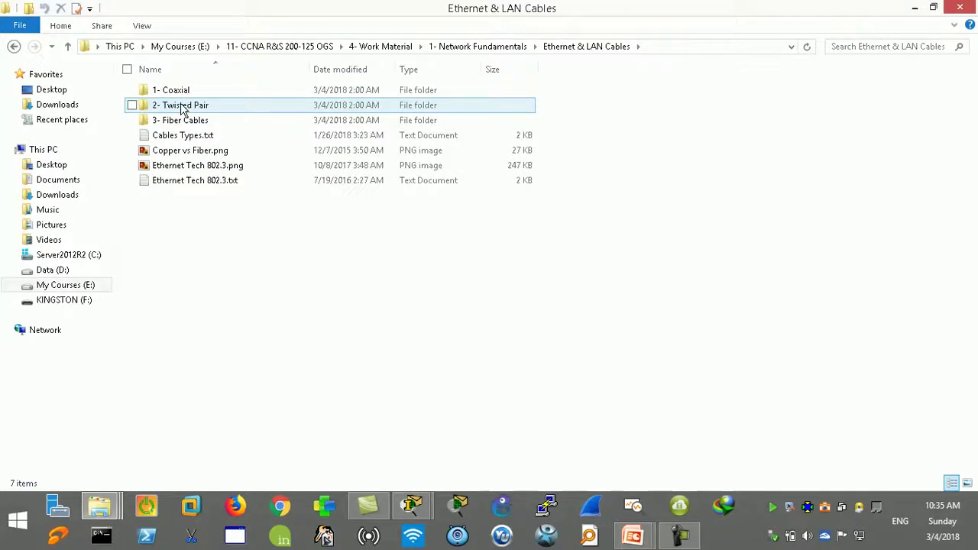
{"action": "mouse_move", "coordinate": [180, 110]}
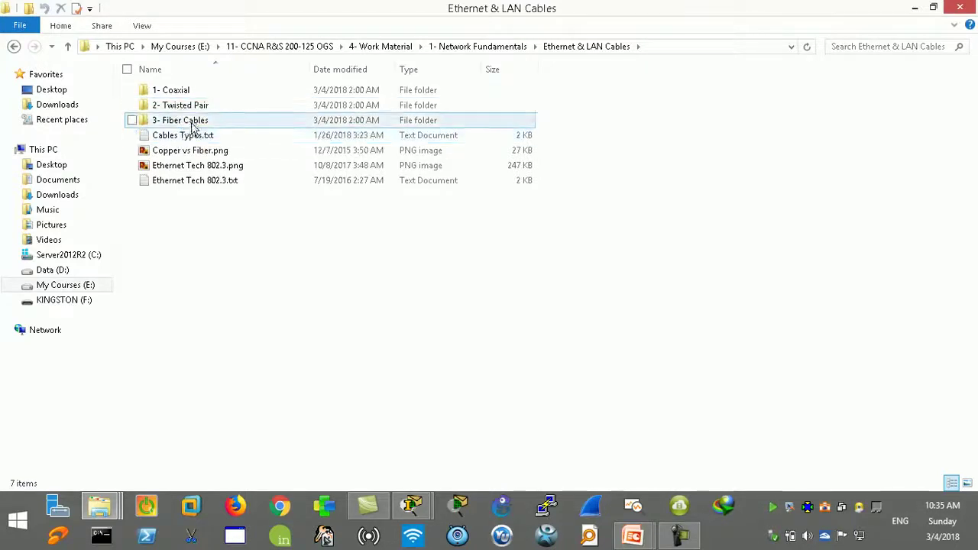
{"action": "left_click", "coordinate": [189, 109]}
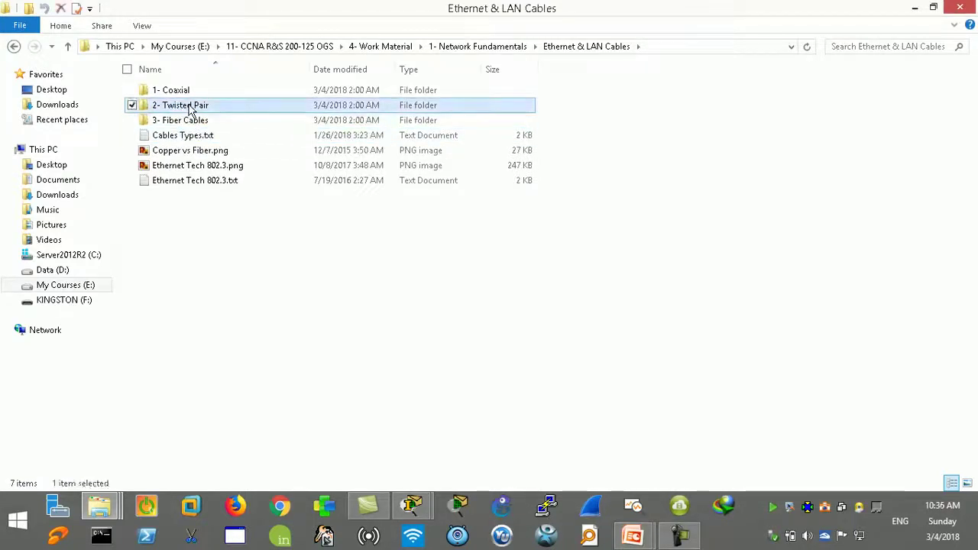
{"action": "double_click", "coordinate": [189, 107]}
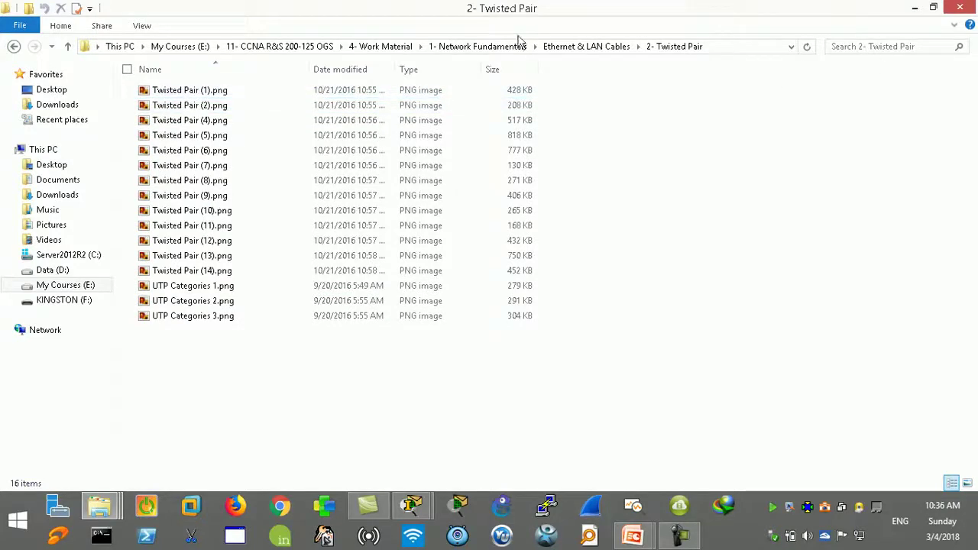
- Show the twisted pair pictures as extra large icons and examine the shielded, unshielded and Cat 6 cable images
{"action": "left_click", "coordinate": [142, 26]}
{"action": "left_click", "coordinate": [161, 44]}
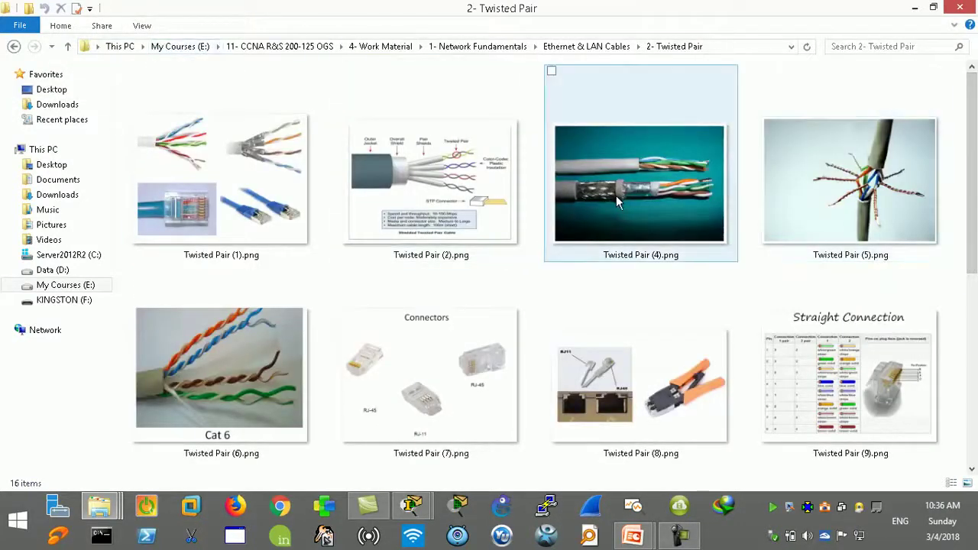
{"action": "mouse_move", "coordinate": [616, 195]}
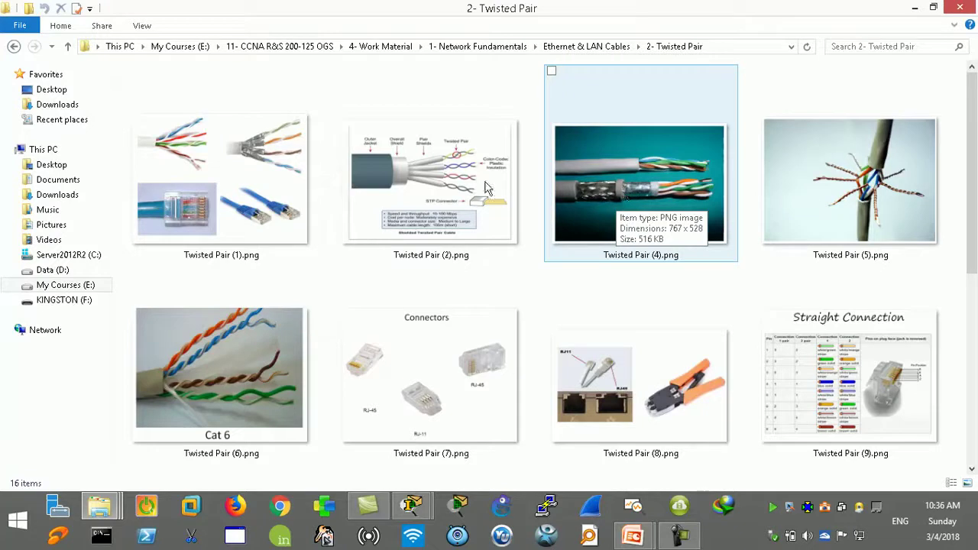
{"action": "mouse_move", "coordinate": [260, 154]}
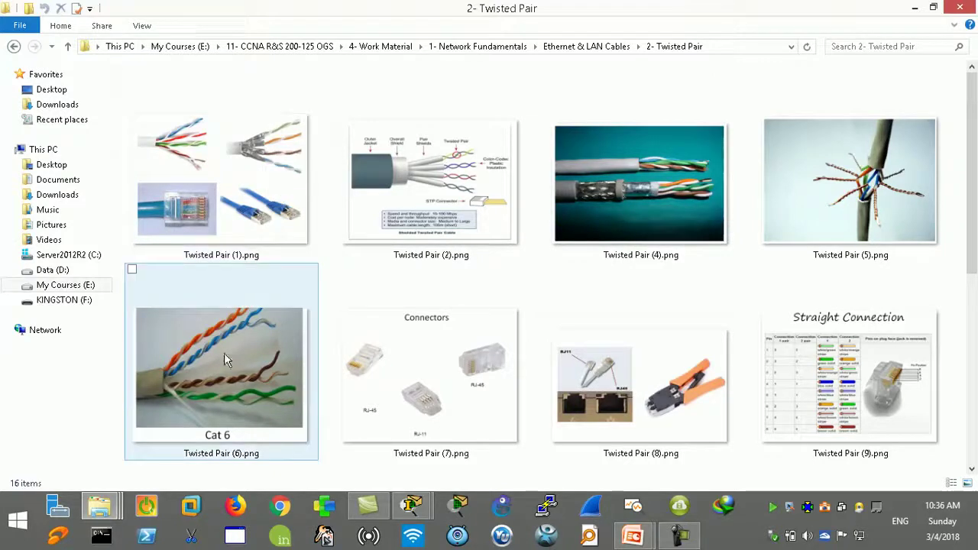
{"action": "mouse_move", "coordinate": [244, 354]}
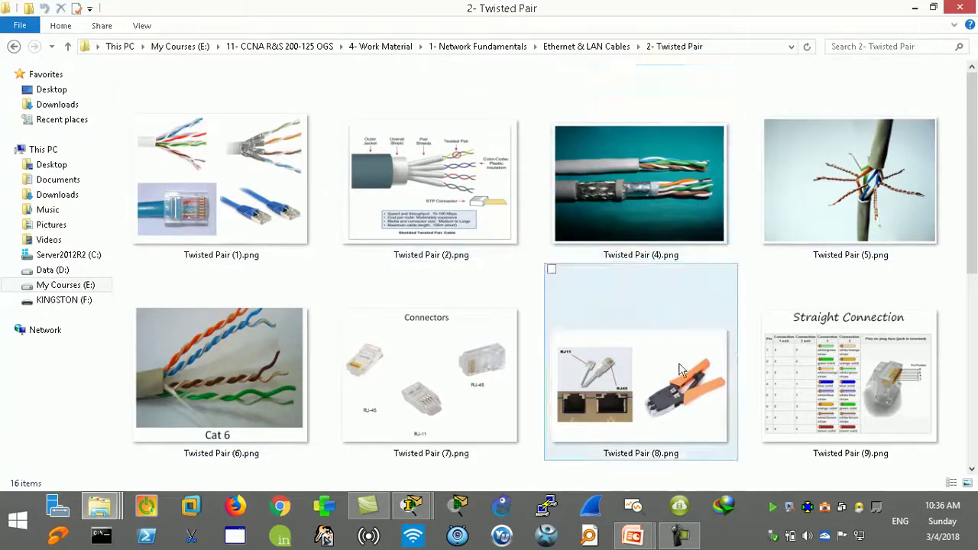
- Back in Packet Tracer, add a note reading cat5e 10/100/1000 in the empty area below the MDI/MDIX note
{"action": "mouse_move", "coordinate": [413, 506]}
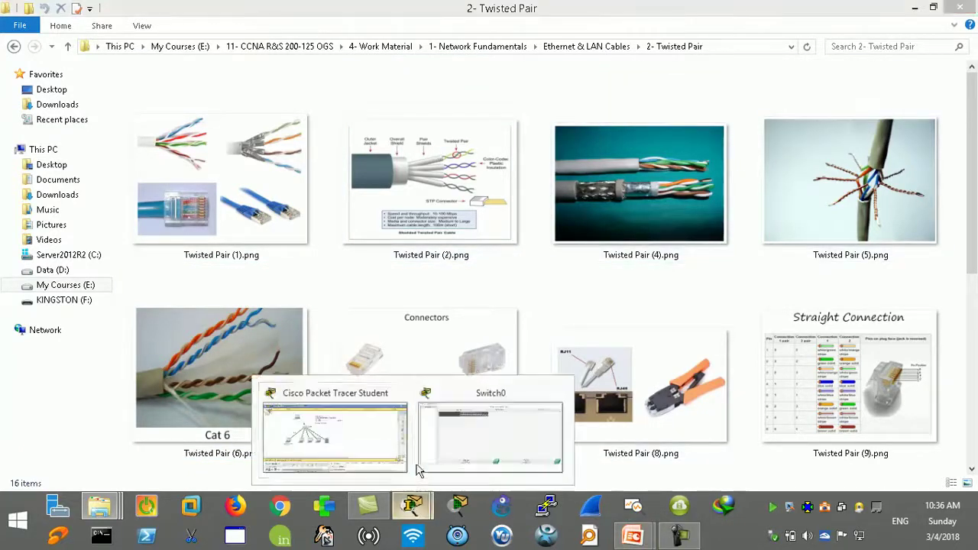
{"action": "left_click", "coordinate": [371, 421]}
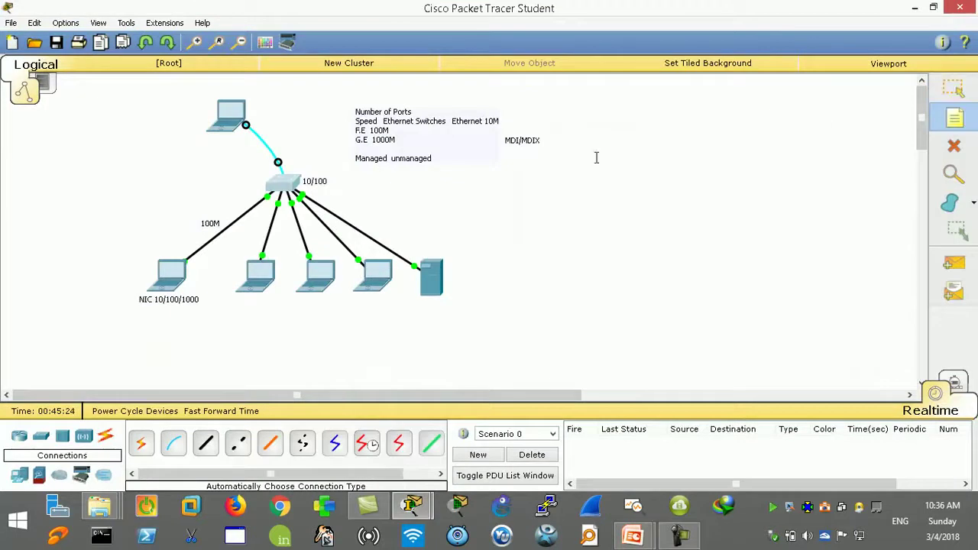
{"action": "left_click", "coordinate": [493, 175]}
{"action": "type", "text": "cat"}
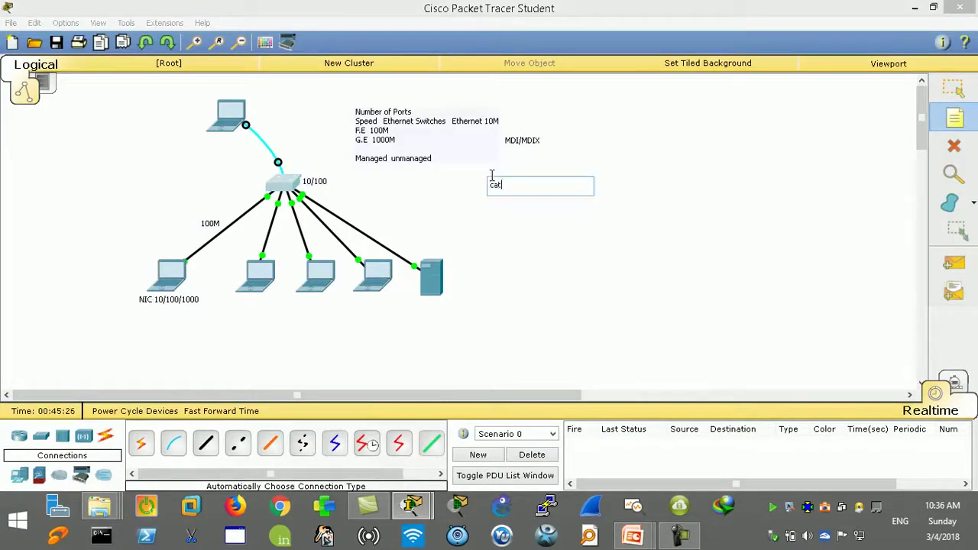
{"action": "type", "text": "5e"}
{"action": "left_click_drag", "start_coordinate": [512, 184], "coordinate": [485, 184]}
{"action": "left_click", "coordinate": [526, 188]}
{"action": "type", "text": "10/100/1000"}
{"action": "left_click_drag", "start_coordinate": [574, 183], "coordinate": [471, 181]}
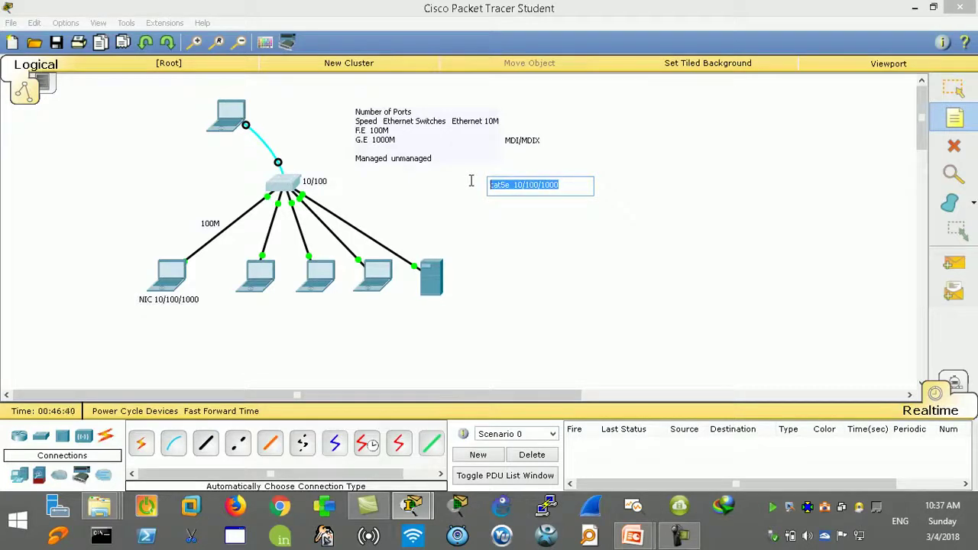
- Retype the e of cat5e in the cable note and add a second line reading cat6 4
{"action": "left_click", "coordinate": [508, 188]}
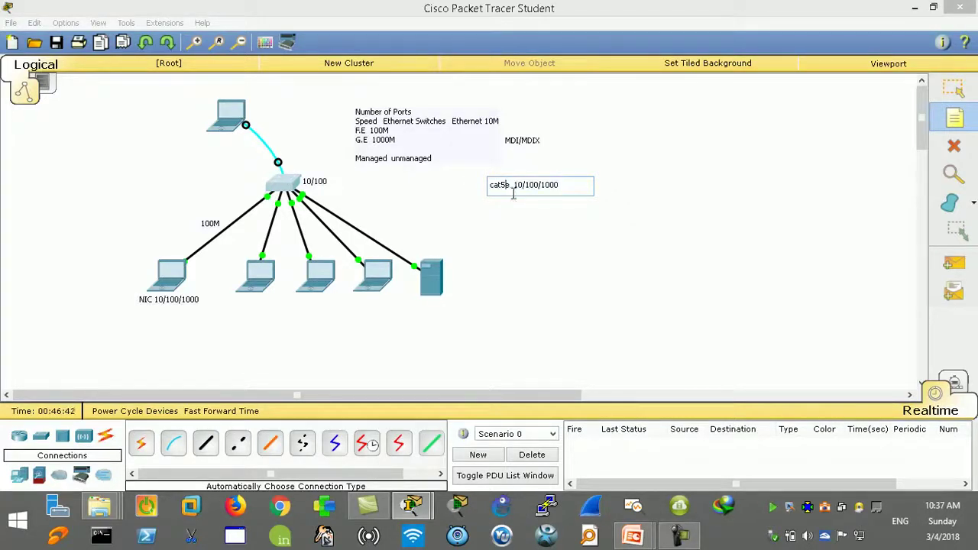
{"action": "key", "text": "BackSpace"}
{"action": "type", "text": "e"}
{"action": "key", "text": "Return"}
{"action": "type", "text": "cat6 4"}
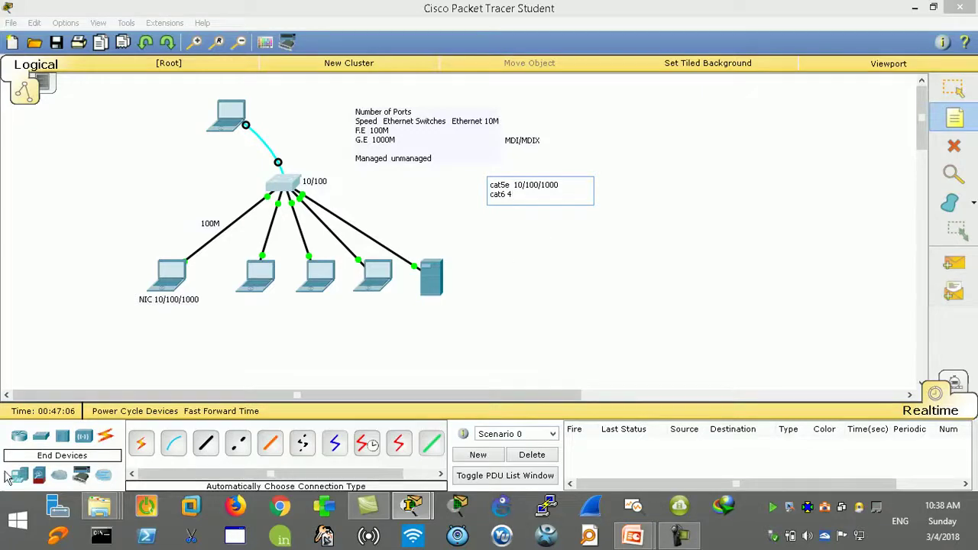
- Switch to the 1- Network Fundamentals window in File Explorer and open its Ethernet & LAN Cables folder
{"action": "left_click", "coordinate": [99, 507]}
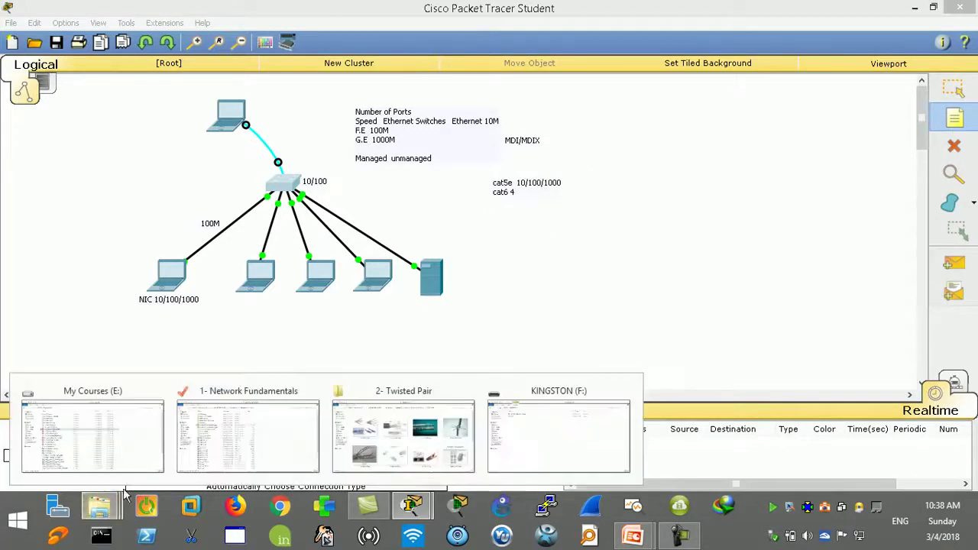
{"action": "left_click", "coordinate": [498, 419]}
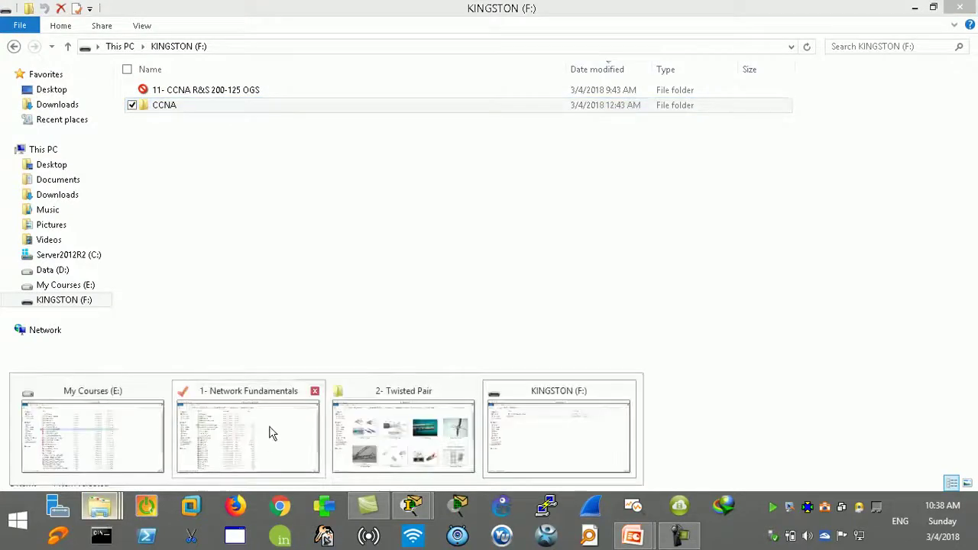
{"action": "left_click", "coordinate": [277, 435]}
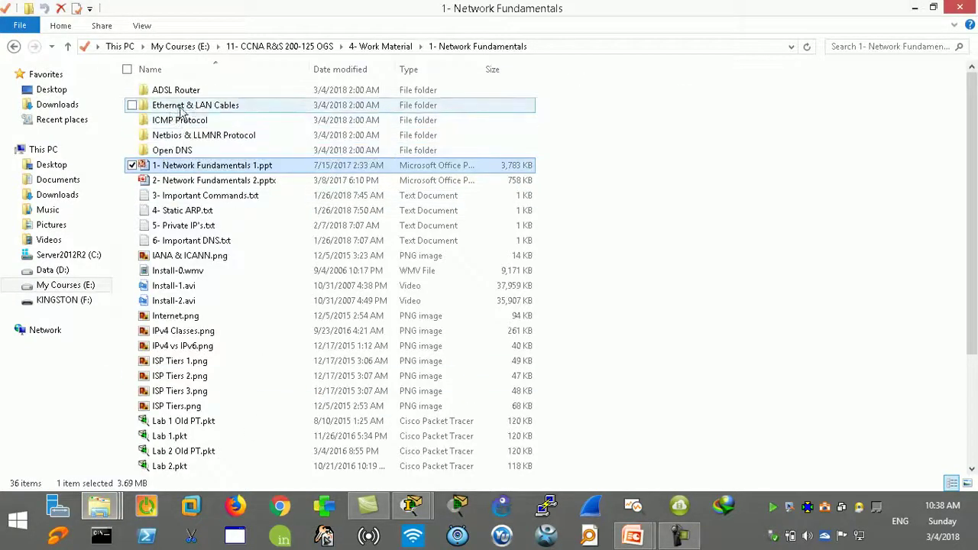
{"action": "double_click", "coordinate": [204, 112]}
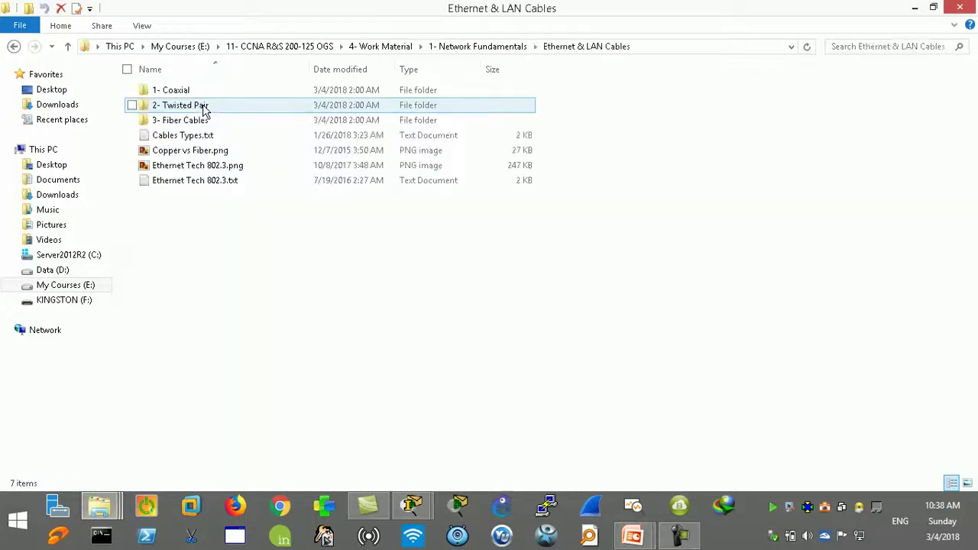
- Open the 2- Twisted Pair folder with extra large icons and look through its connector, wiring and cable tester pictures
{"action": "left_click", "coordinate": [183, 90]}
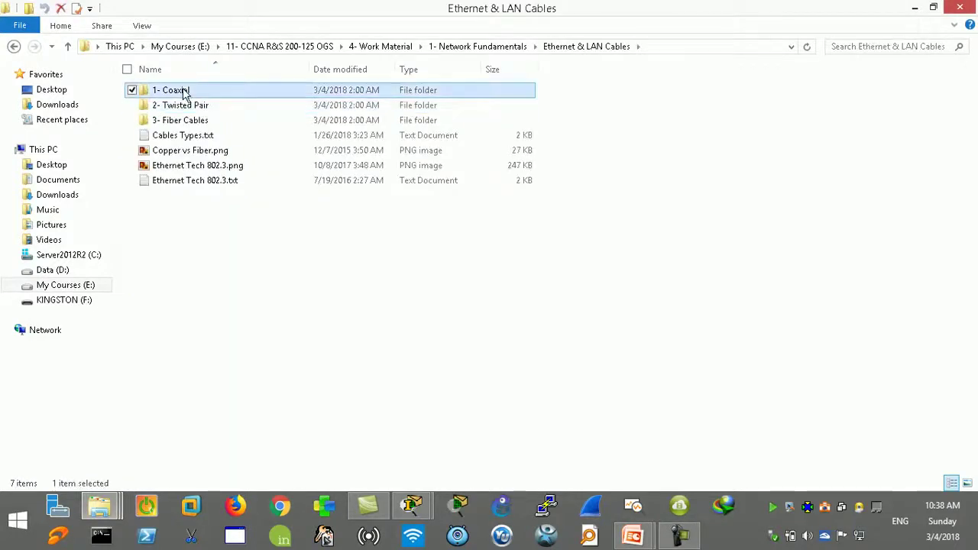
{"action": "left_click", "coordinate": [188, 105]}
{"action": "left_click", "coordinate": [183, 120]}
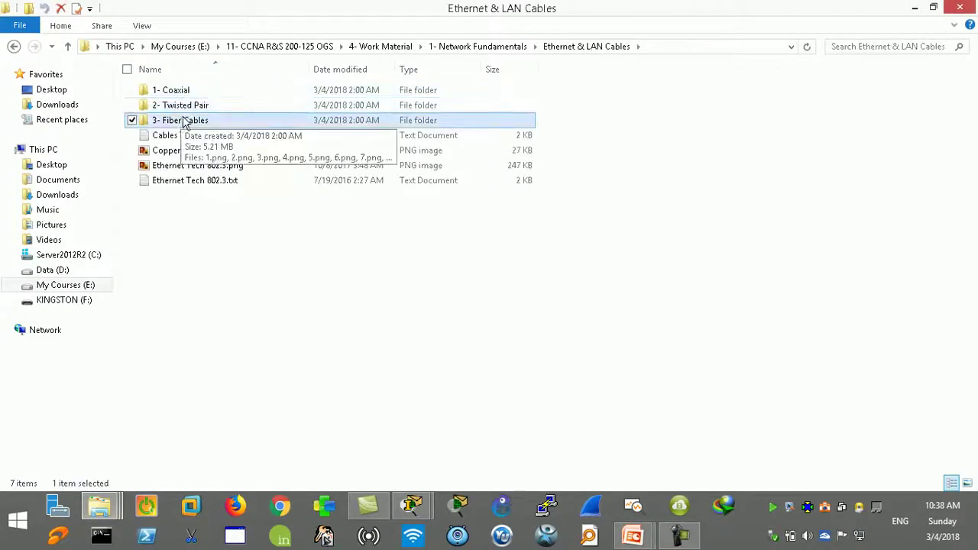
{"action": "double_click", "coordinate": [184, 107]}
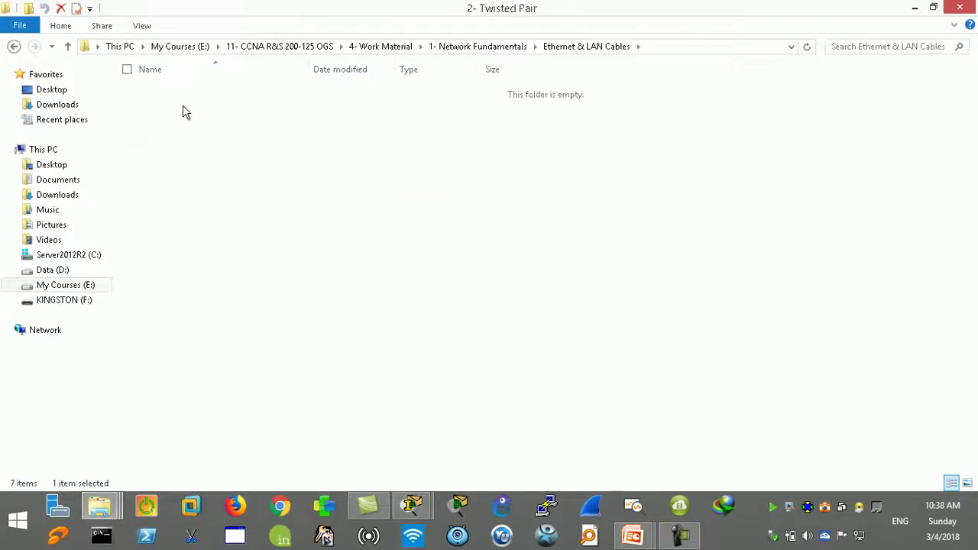
{"action": "left_click", "coordinate": [143, 25]}
{"action": "left_click", "coordinate": [170, 47]}
{"action": "scroll", "coordinate": [548, 307], "scroll_direction": "down", "scroll_amount": 2}
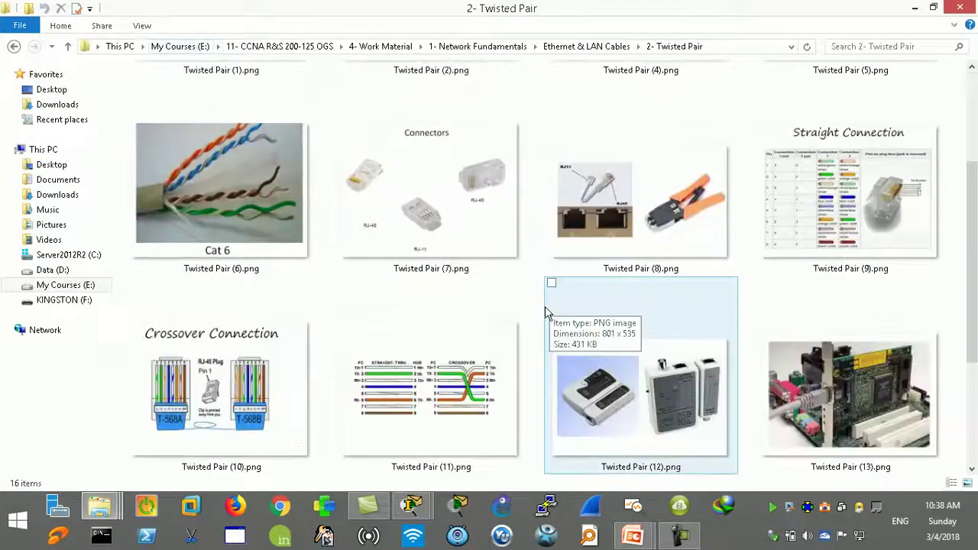
- Return to Ethernet & LAN Cables, open Cables Types.txt maximized in Notepad, and highlight the twisted pair types and the external and internal noise lines
{"action": "left_click", "coordinate": [68, 46]}
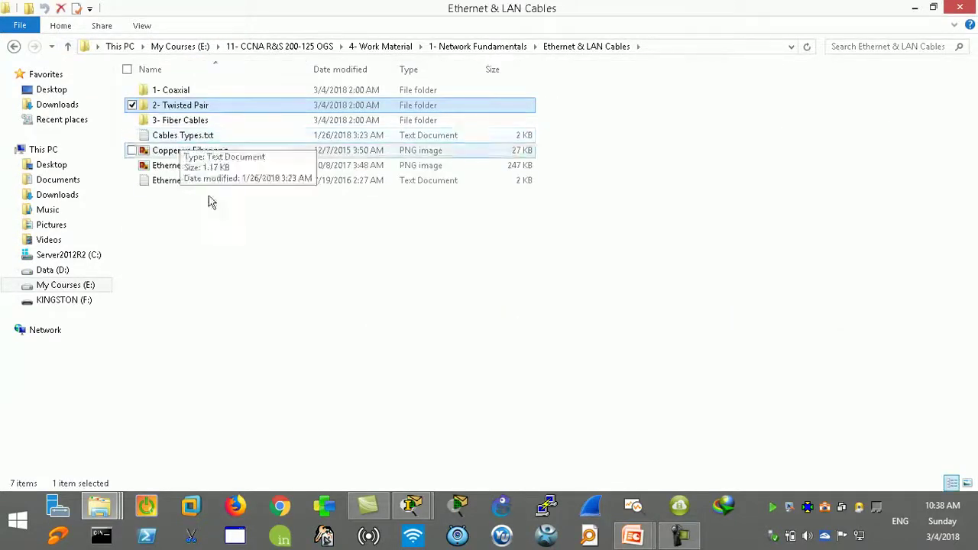
{"action": "double_click", "coordinate": [183, 136]}
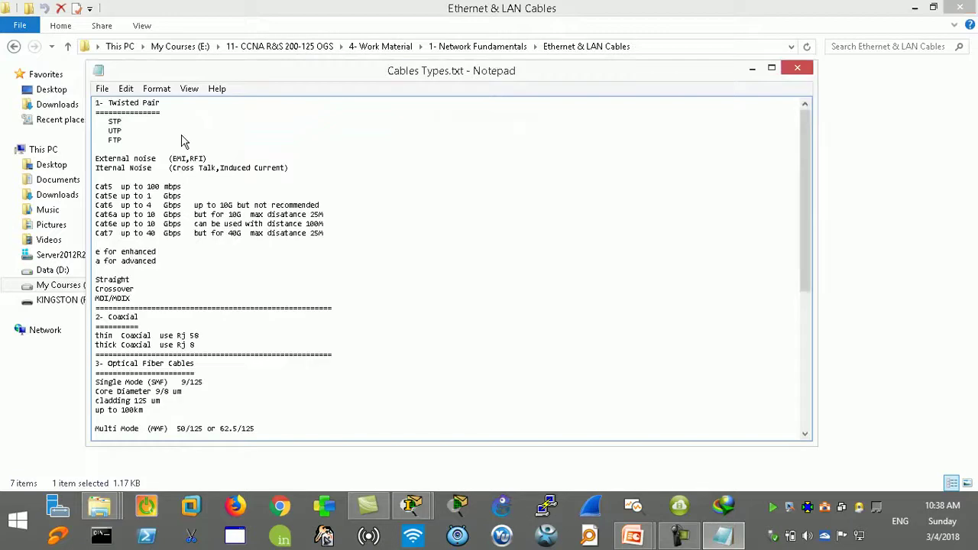
{"action": "left_click", "coordinate": [772, 67]}
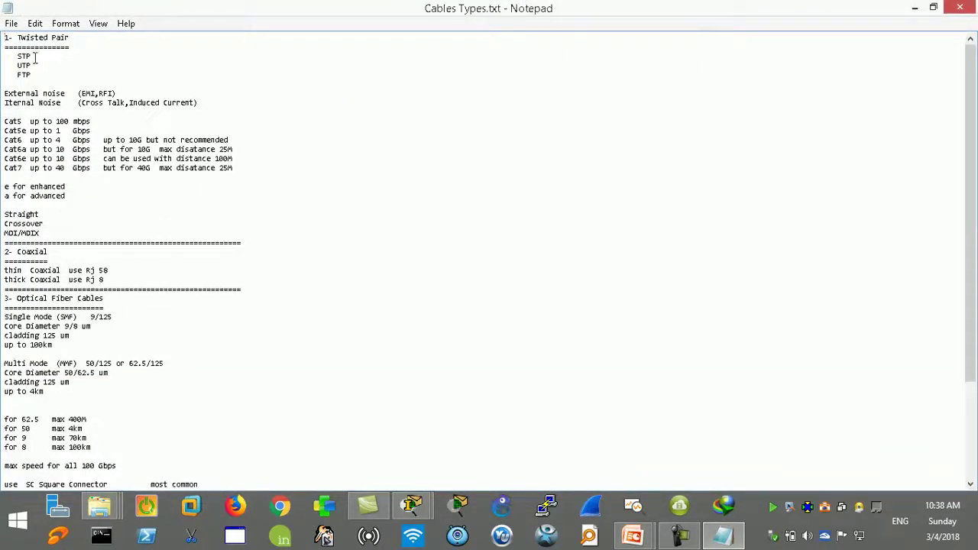
{"action": "mouse_move", "coordinate": [32, 66]}
{"action": "left_mouse_down"}
{"action": "mouse_move", "coordinate": [12, 67]}
{"action": "mouse_move", "coordinate": [29, 74]}
{"action": "mouse_move", "coordinate": [17, 75]}
{"action": "left_mouse_up"}
{"action": "left_click_drag", "start_coordinate": [6, 93], "coordinate": [271, 108]}
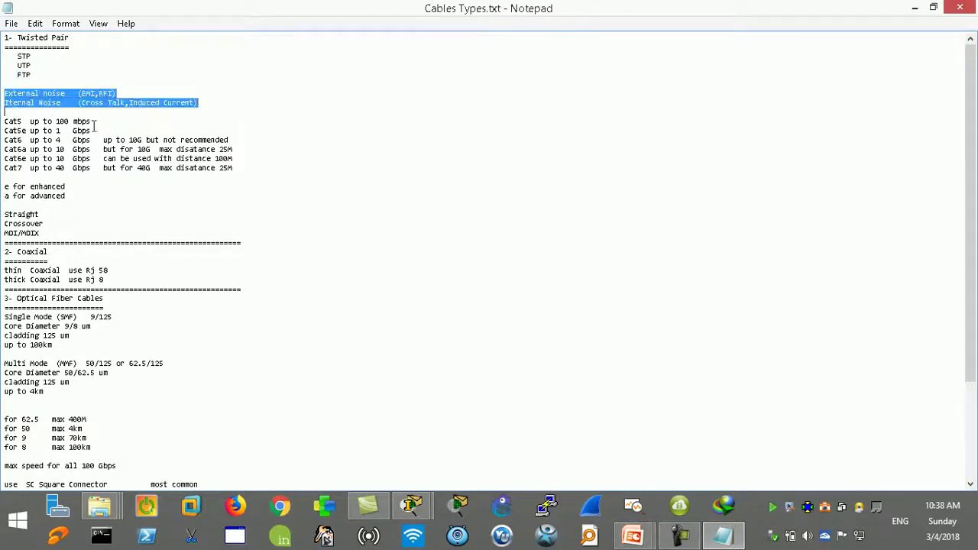
- Set the Notepad font size to 12, keeping Consolas Regular
{"action": "left_click", "coordinate": [65, 24]}
{"action": "left_click", "coordinate": [85, 56]}
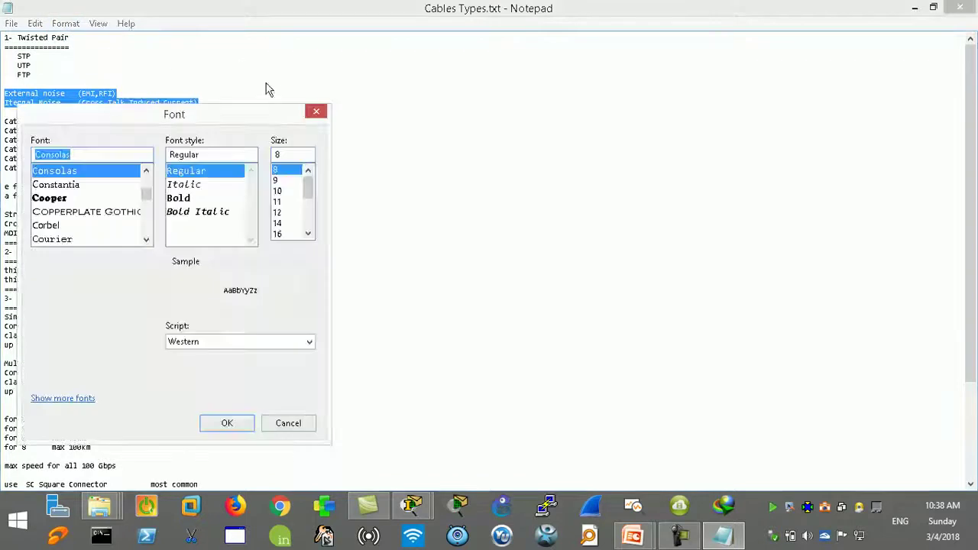
{"action": "left_click", "coordinate": [281, 212]}
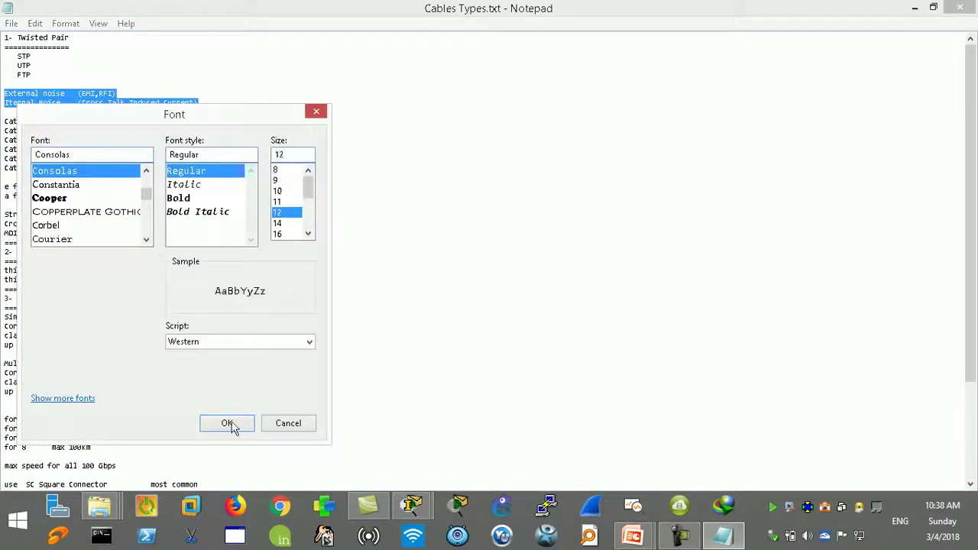
{"action": "left_click", "coordinate": [227, 424]}
- Go through the cable category lines from Cat5 to Cat7, highlighting the speed and distance limits of Cat6, Cat6a and Cat7
{"action": "left_click_drag", "start_coordinate": [32, 163], "coordinate": [3, 163]}
{"action": "left_click_drag", "start_coordinate": [82, 162], "coordinate": [154, 190]}
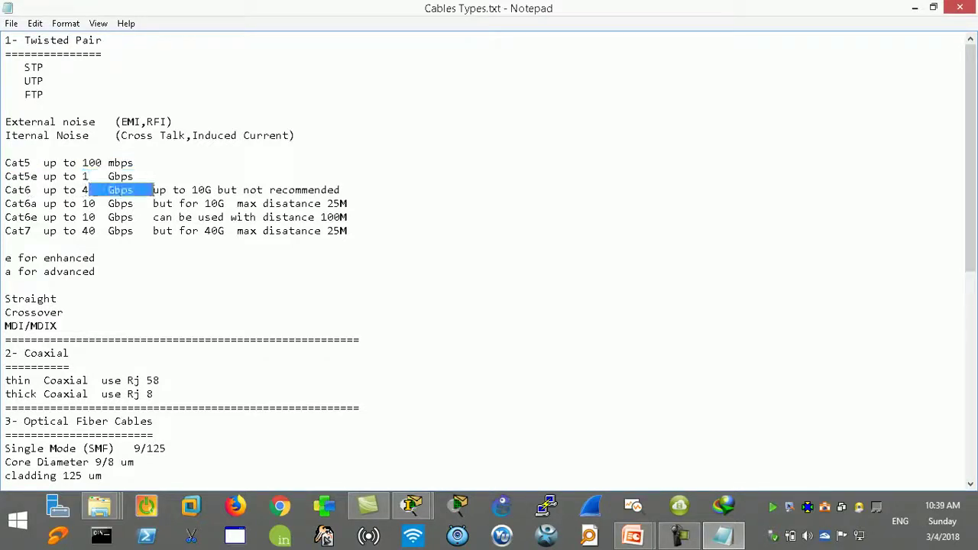
{"action": "left_click", "coordinate": [188, 190]}
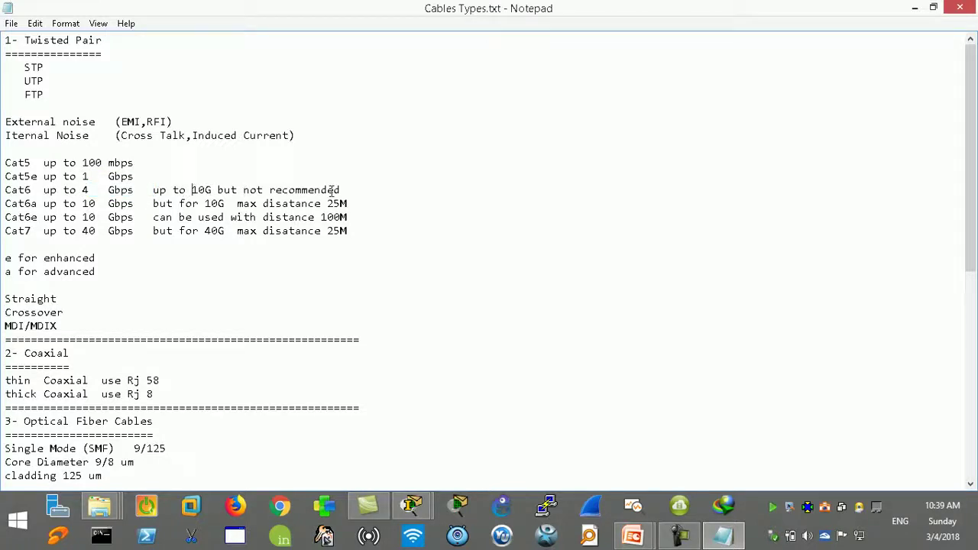
{"action": "left_click_drag", "start_coordinate": [94, 190], "coordinate": [191, 200]}
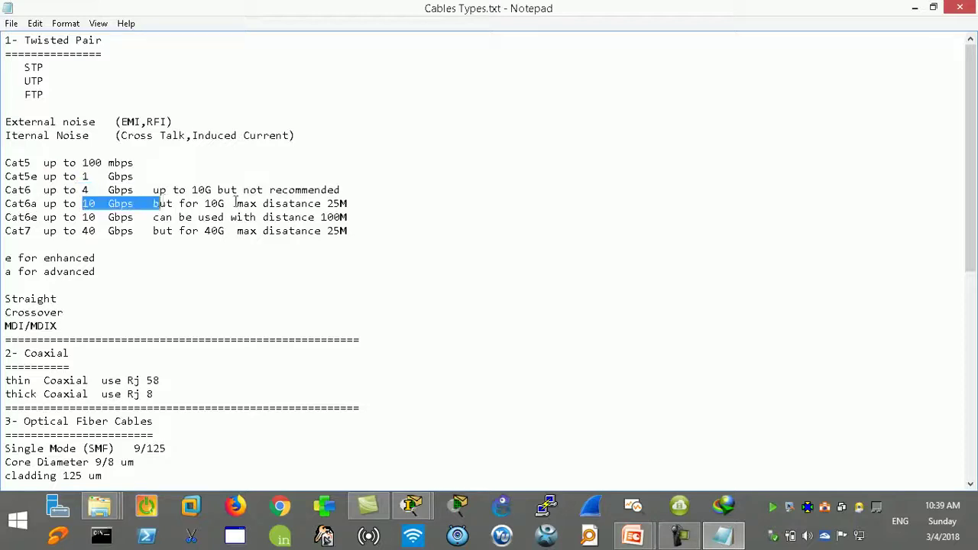
{"action": "left_click_drag", "start_coordinate": [348, 204], "coordinate": [18, 204]}
{"action": "scroll", "coordinate": [23, 212], "scroll_direction": "down", "scroll_amount": 1}
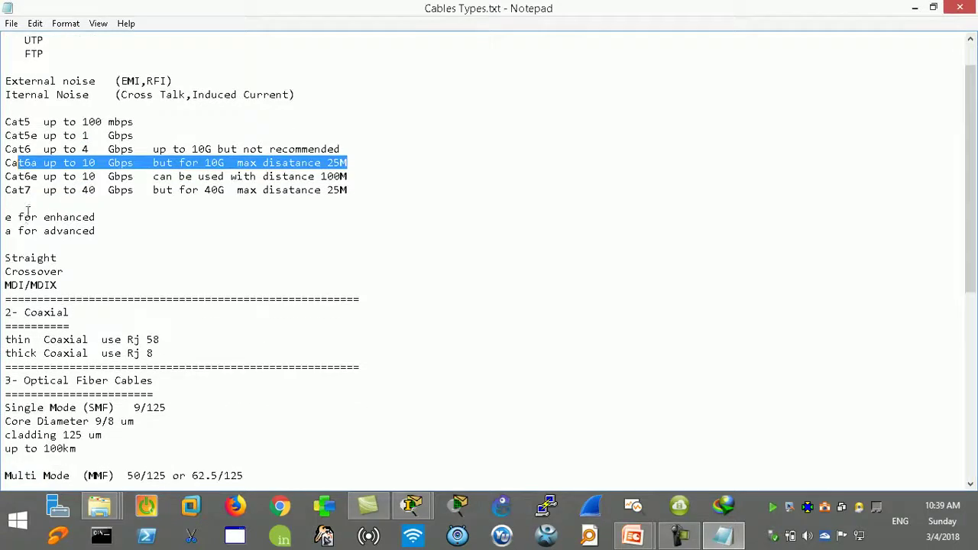
{"action": "left_click_drag", "start_coordinate": [82, 190], "coordinate": [95, 190]}
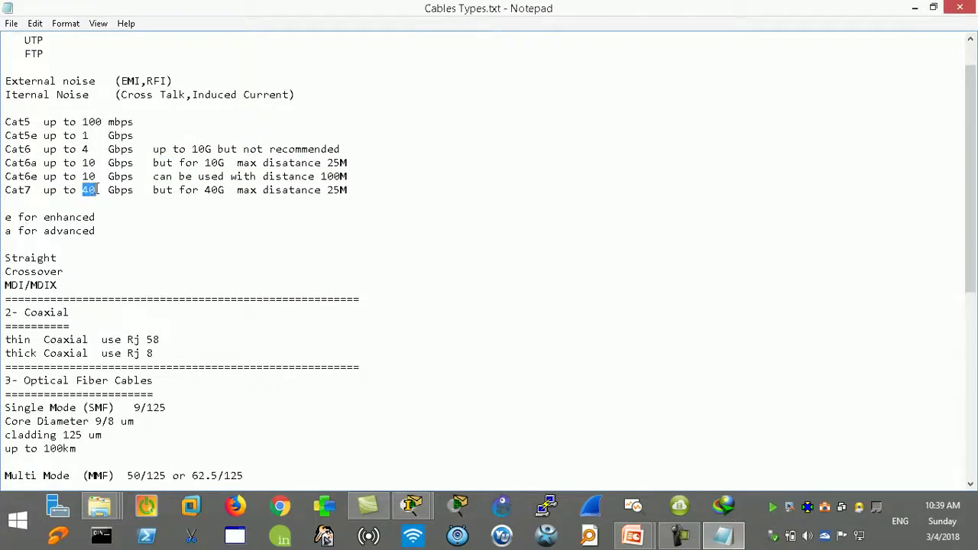
- Highlight the Straight and Crossover lines, and read through the coaxial and optical fiber sections, highlighting the single mode distance
{"action": "left_click_drag", "start_coordinate": [56, 258], "coordinate": [3, 259]}
{"action": "left_click_drag", "start_coordinate": [66, 271], "coordinate": [5, 271]}
{"action": "scroll", "coordinate": [50, 241], "scroll_direction": "down", "scroll_amount": 4}
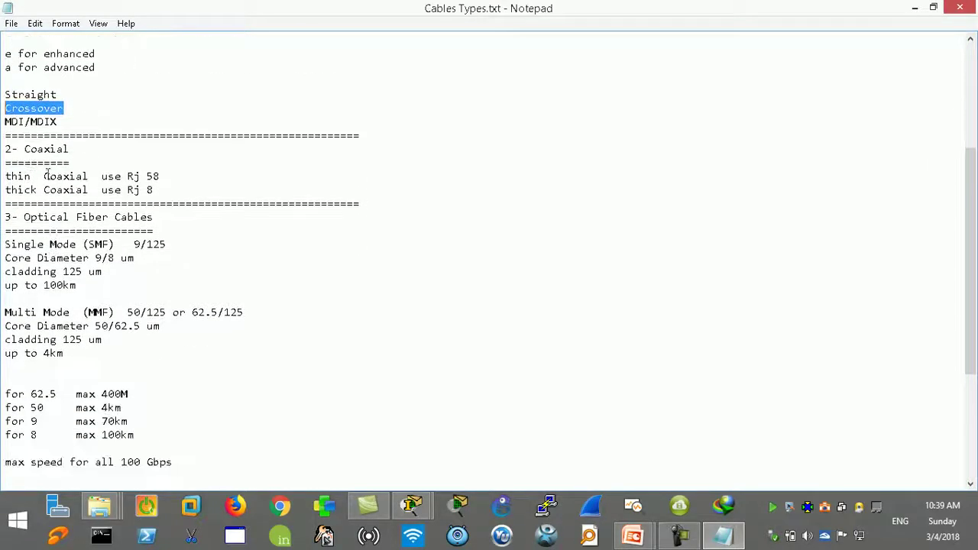
{"action": "scroll", "coordinate": [51, 178], "scroll_direction": "down", "scroll_amount": 2}
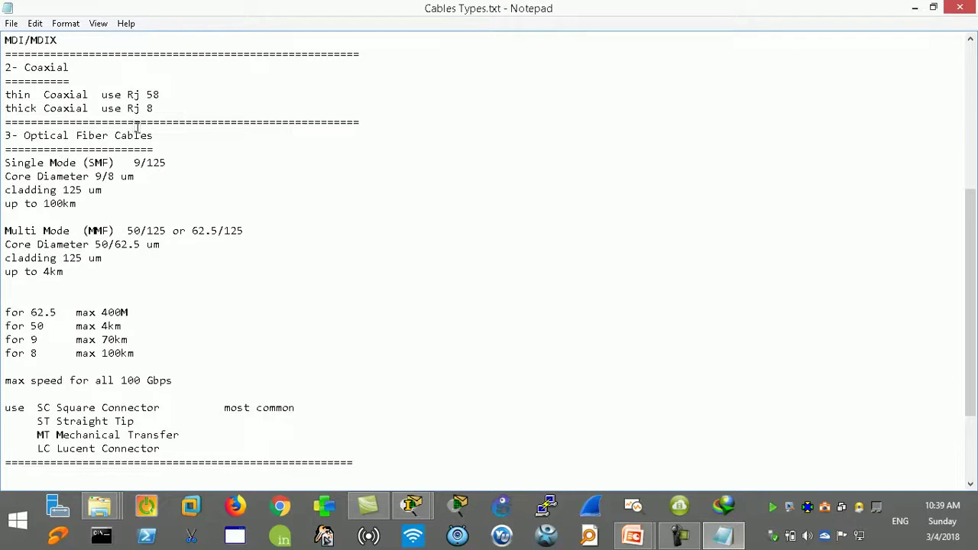
{"action": "scroll", "coordinate": [132, 149], "scroll_direction": "down", "scroll_amount": 1}
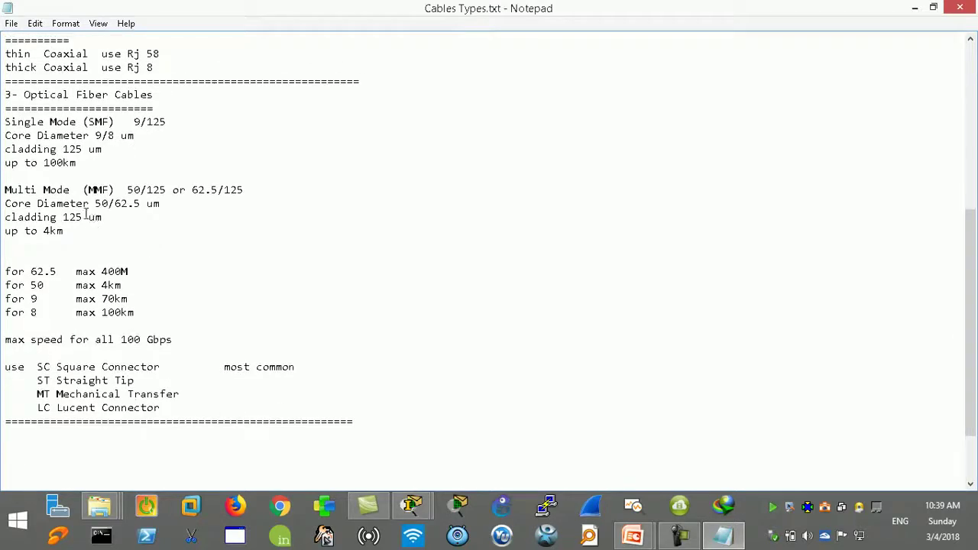
{"action": "left_click_drag", "start_coordinate": [45, 164], "coordinate": [78, 165]}
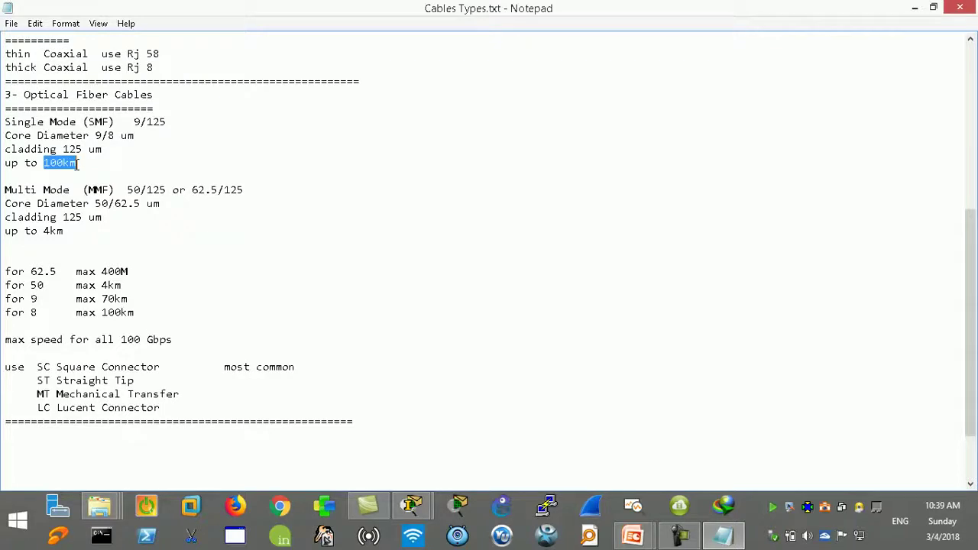
{"action": "scroll", "coordinate": [74, 135], "scroll_direction": "up", "scroll_amount": 7}
{"action": "scroll", "coordinate": [68, 165], "scroll_direction": "down", "scroll_amount": 3}
{"action": "scroll", "coordinate": [67, 165], "scroll_direction": "down", "scroll_amount": 3}
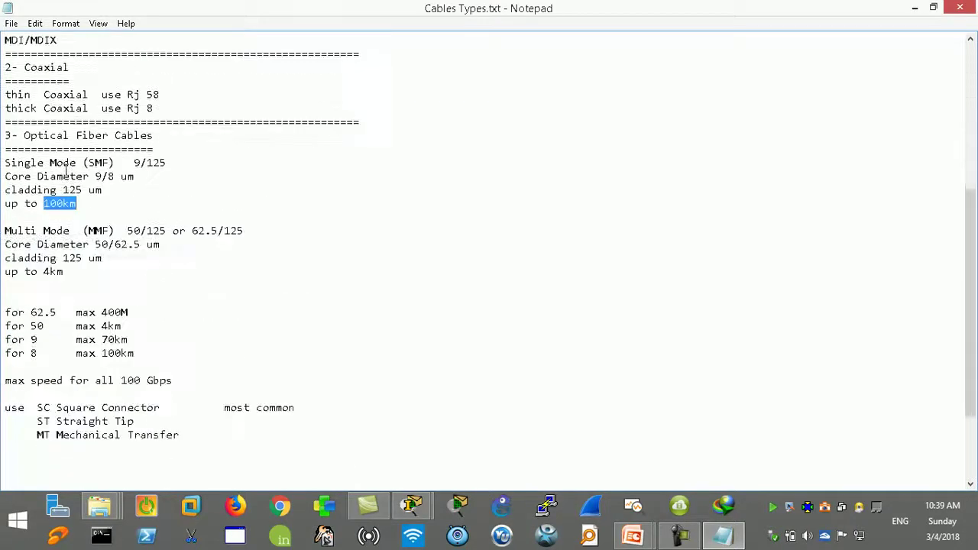
{"action": "scroll", "coordinate": [225, 166], "scroll_direction": "down", "scroll_amount": 3}
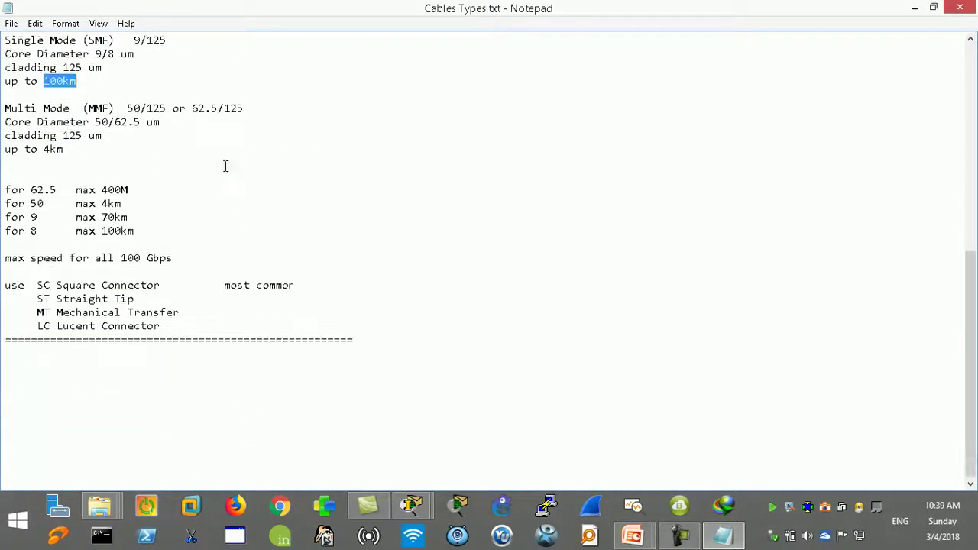
- Close Cables Types.txt and switch to the main Cisco Packet Tracer Student window
{"action": "left_click", "coordinate": [959, 8]}
{"action": "left_click", "coordinate": [298, 258]}
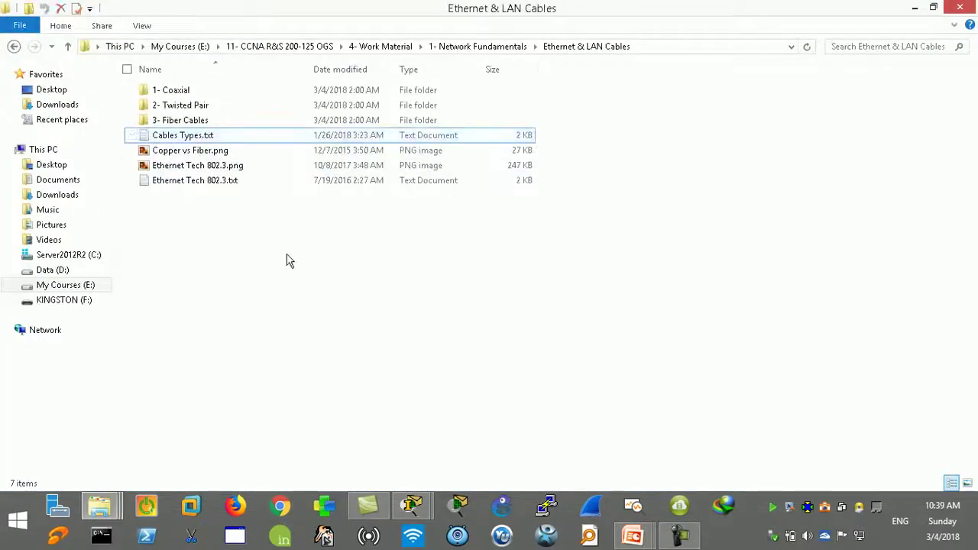
{"action": "left_click", "coordinate": [676, 539]}
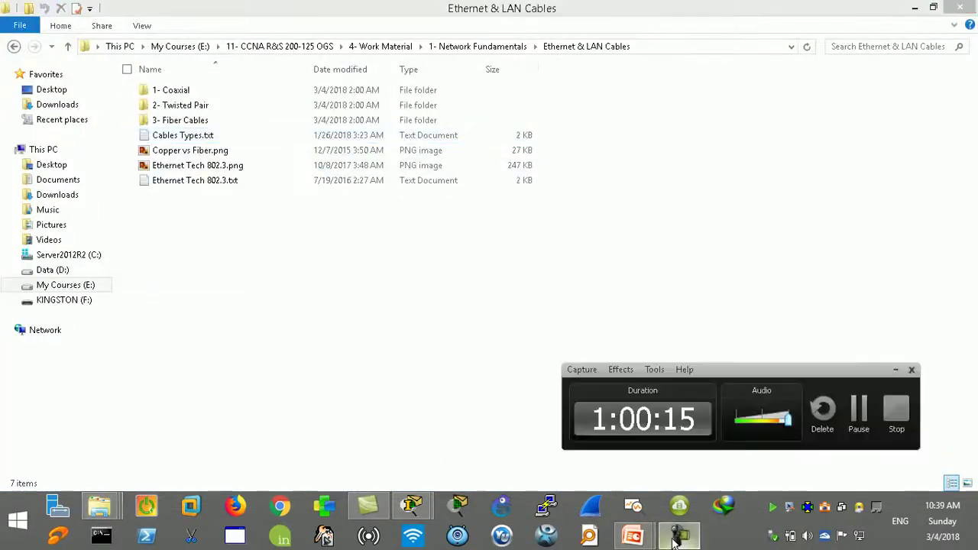
{"action": "left_click", "coordinate": [678, 540]}
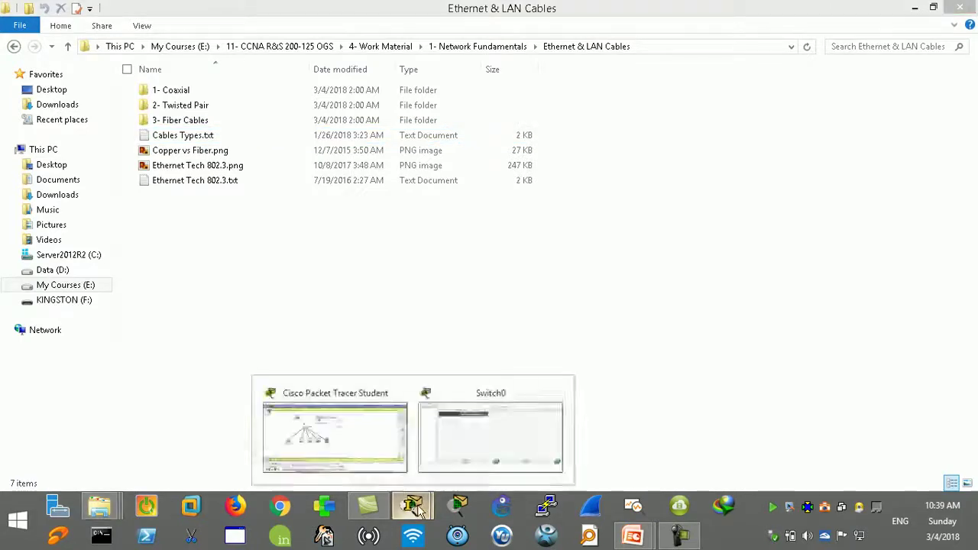
{"action": "mouse_move", "coordinate": [413, 506]}
{"action": "left_click", "coordinate": [354, 442]}
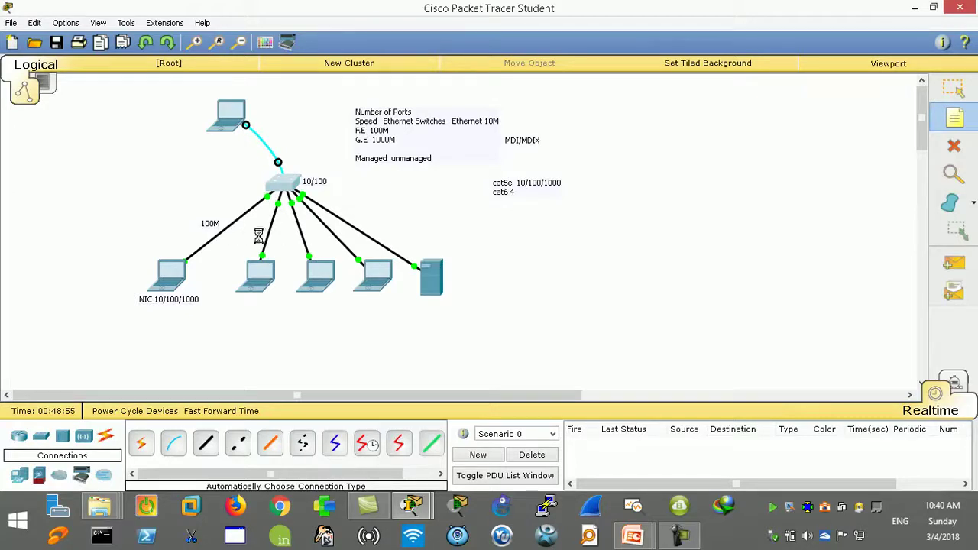
- Place a note reading LAN Wired beside the topology and move it up near the workspace's upper edge
{"action": "left_click", "coordinate": [957, 87]}
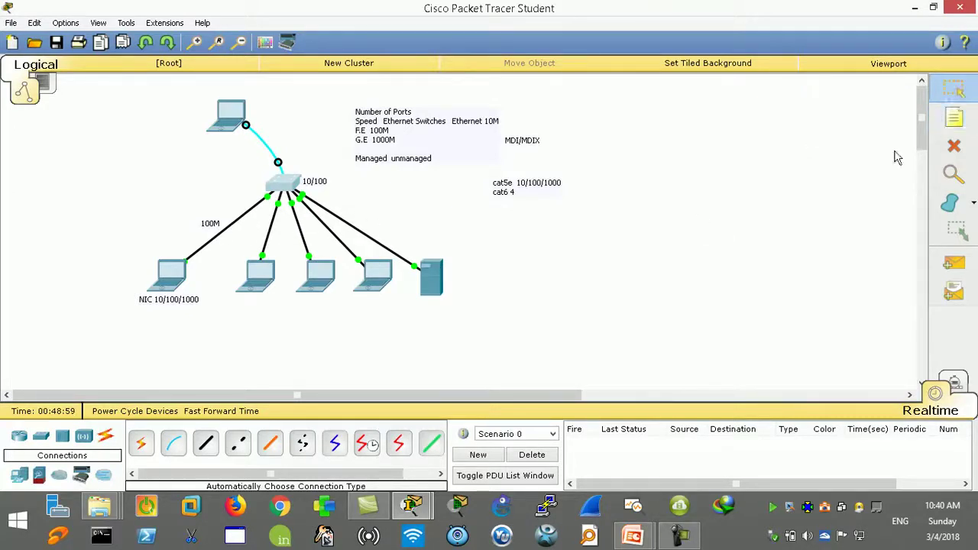
{"action": "left_click", "coordinate": [953, 117]}
{"action": "left_click", "coordinate": [76, 153]}
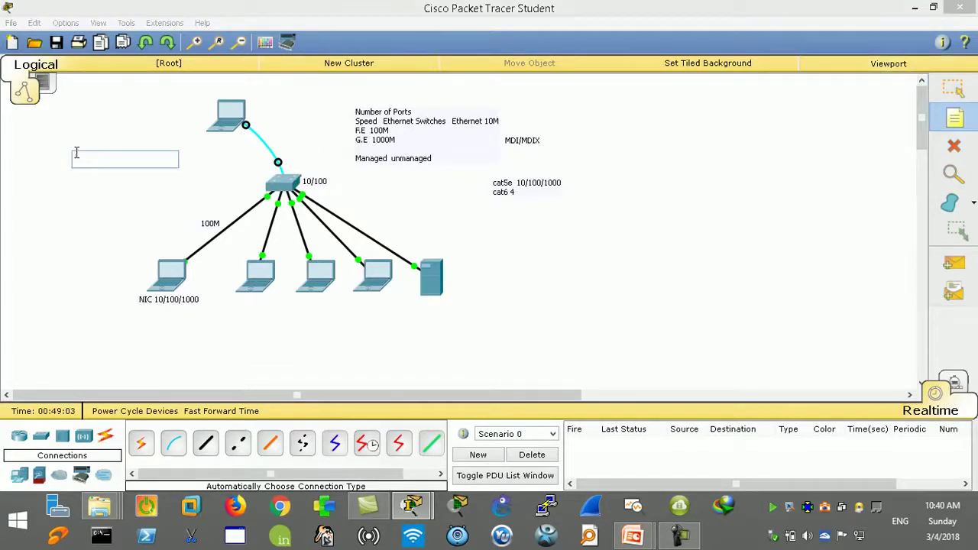
{"action": "type", "text": "LAN  Wired"}
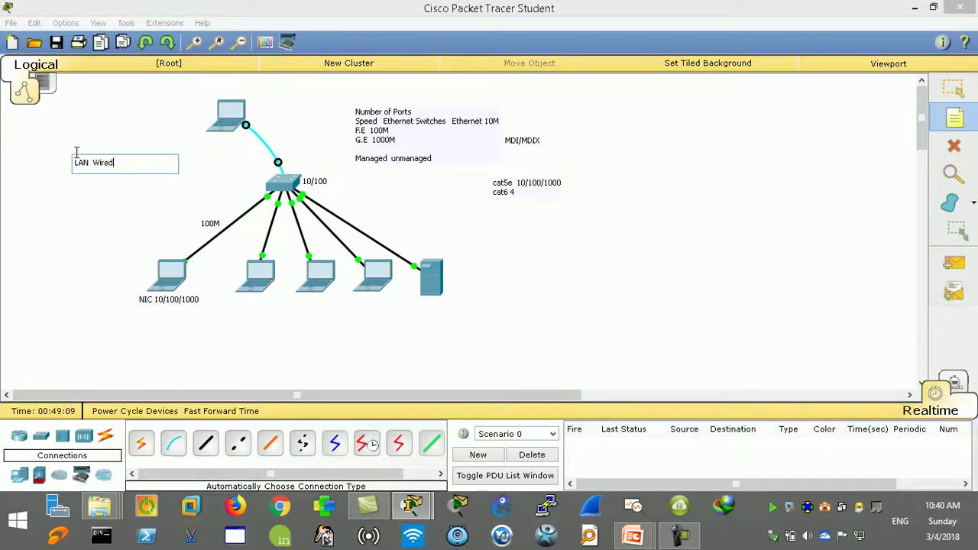
{"action": "left_click", "coordinate": [954, 89]}
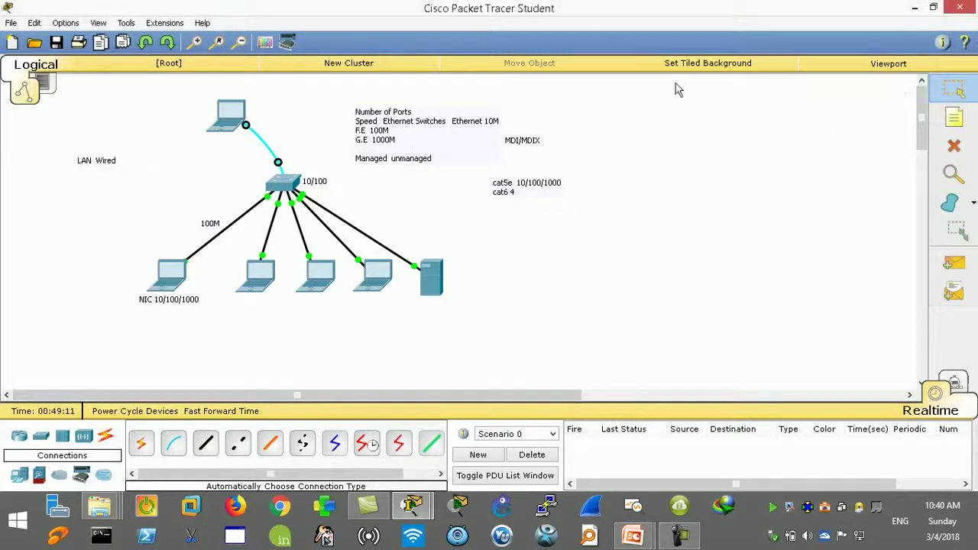
{"action": "left_click_drag", "start_coordinate": [111, 166], "coordinate": [96, 105]}
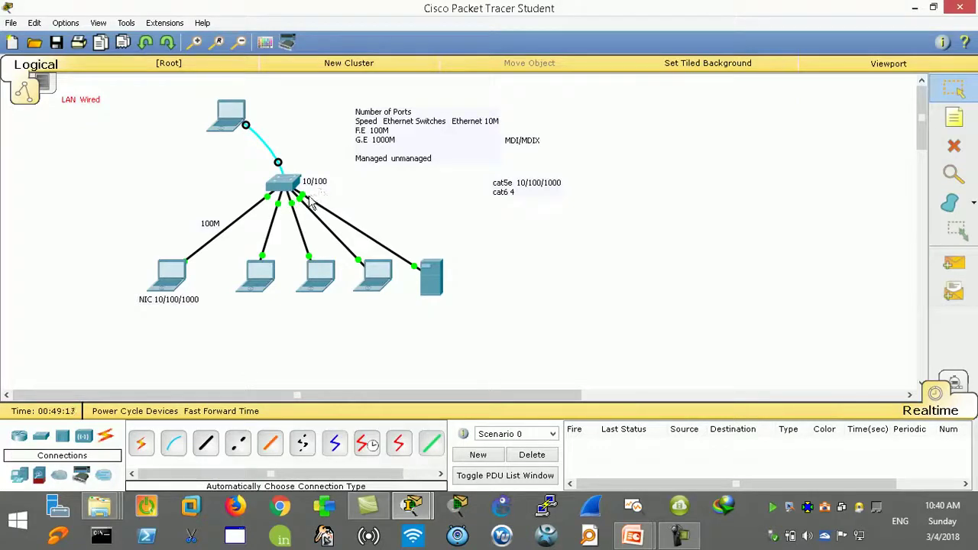
- Switch to 1- Network Fundamentals 1.ppt in PowerPoint, view slide 8 with the switch pictures, and minimize the presentation
{"action": "left_click", "coordinate": [633, 535]}
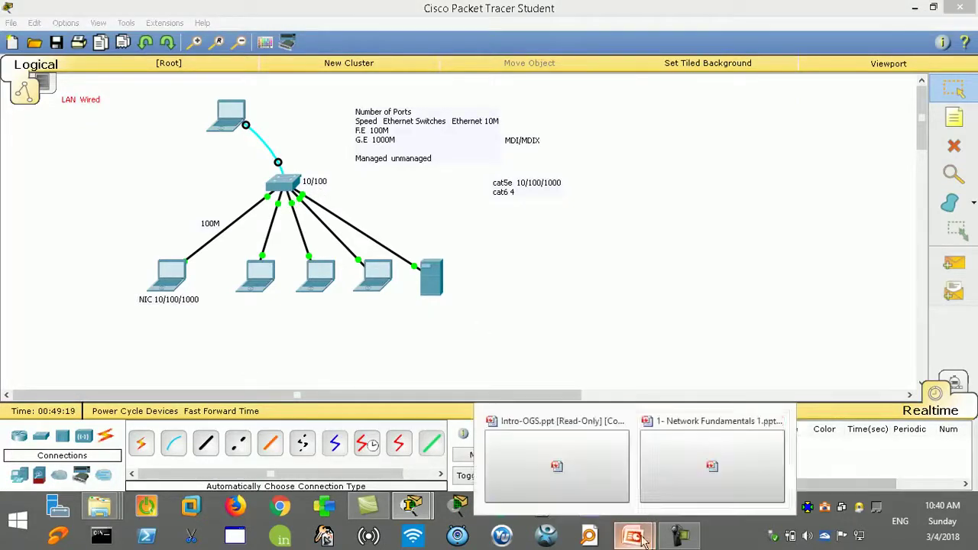
{"action": "left_click", "coordinate": [683, 441]}
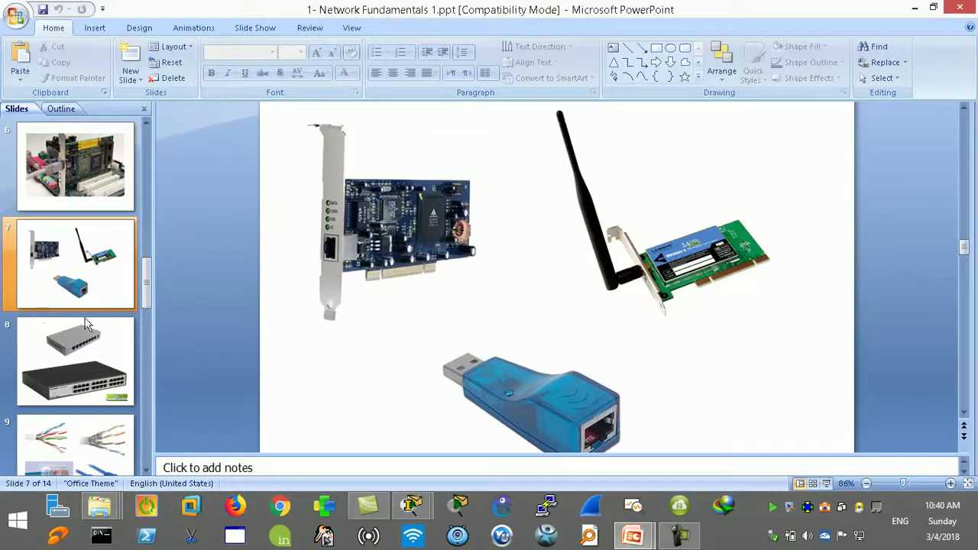
{"action": "left_click", "coordinate": [120, 355]}
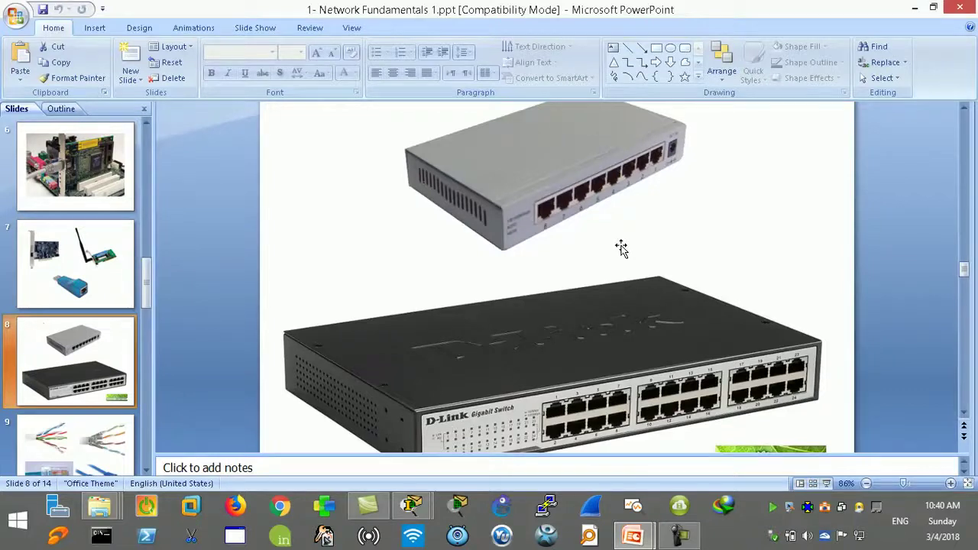
{"action": "left_click", "coordinate": [915, 8]}
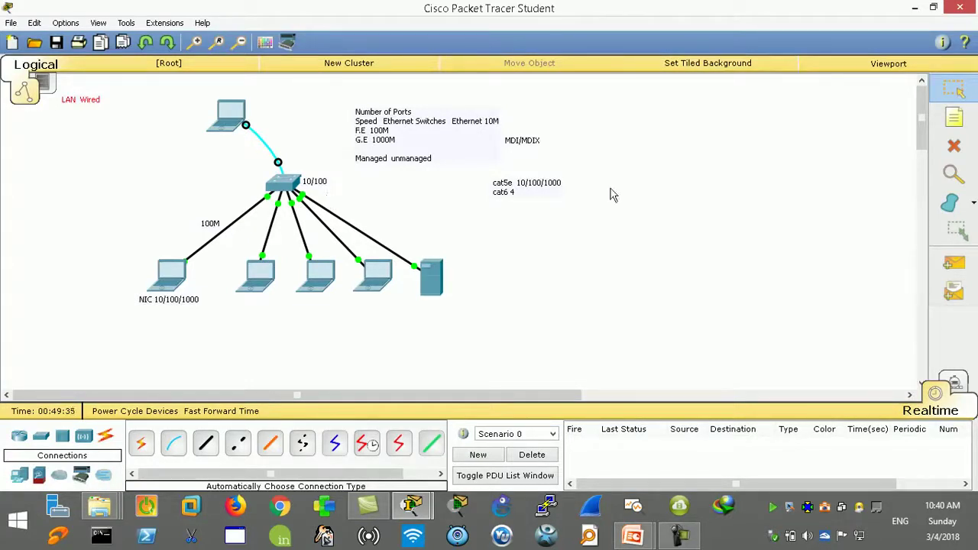
- Add a two-line note beside the 100M link reading Layer 1 physical Layer and, indented below it, Infrastructure
{"action": "left_click", "coordinate": [954, 117]}
{"action": "left_click", "coordinate": [12, 211]}
{"action": "type", "text": "Layer 1"}
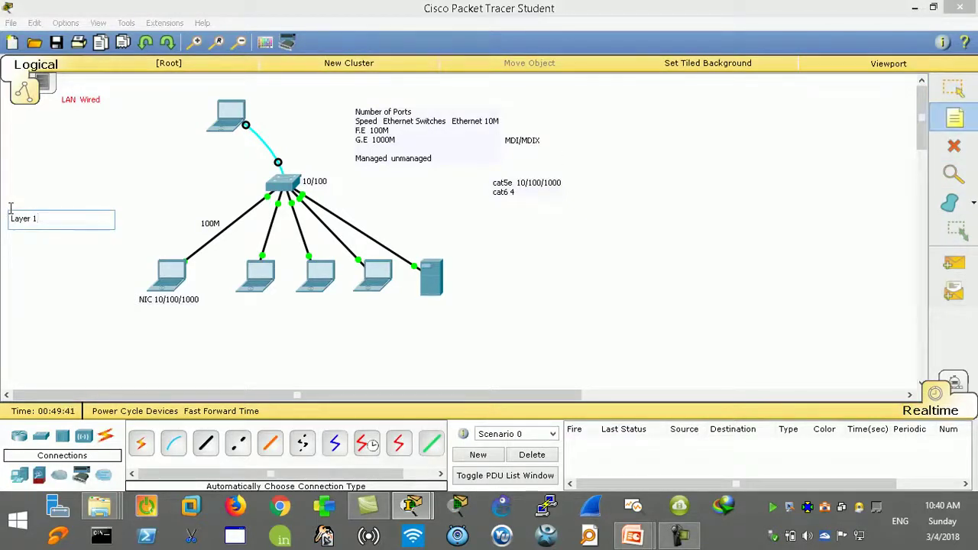
{"action": "type", "text": " physical Layer"}
{"action": "key", "text": "Return"}
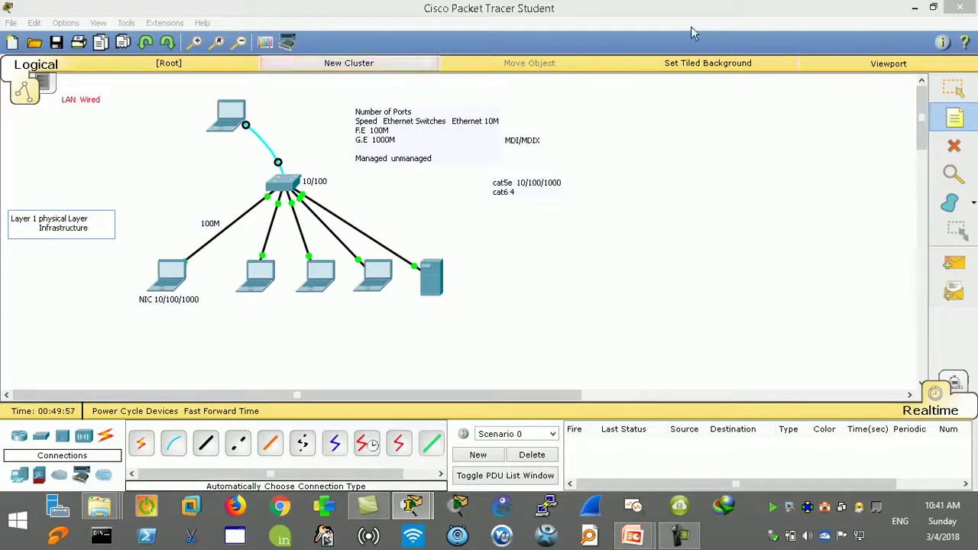
{"action": "key", "text": "Escape"}
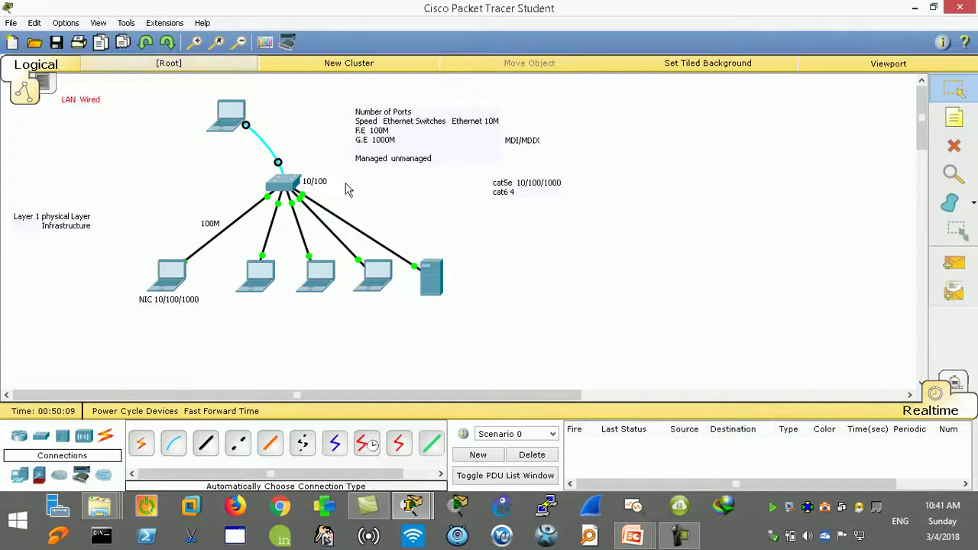
- Move the LAN Wired note slightly closer to the laptop above the switch
{"action": "left_click", "coordinate": [11, 23]}
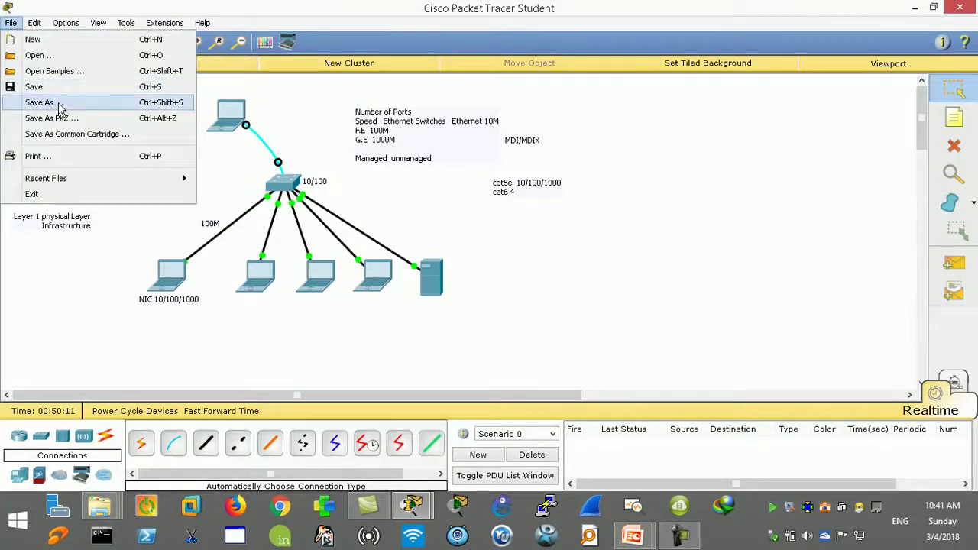
{"action": "left_click", "coordinate": [587, 225]}
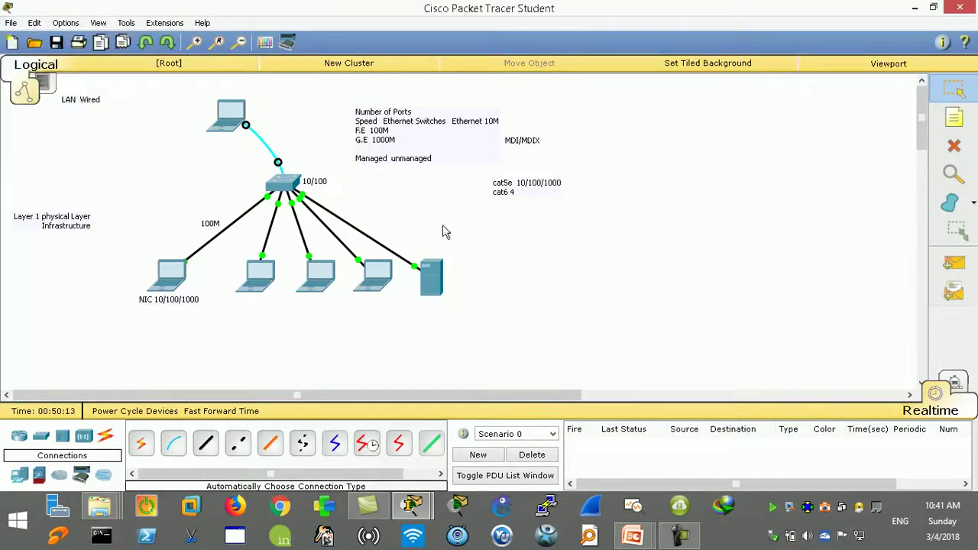
{"action": "left_click_drag", "start_coordinate": [83, 100], "coordinate": [113, 95]}
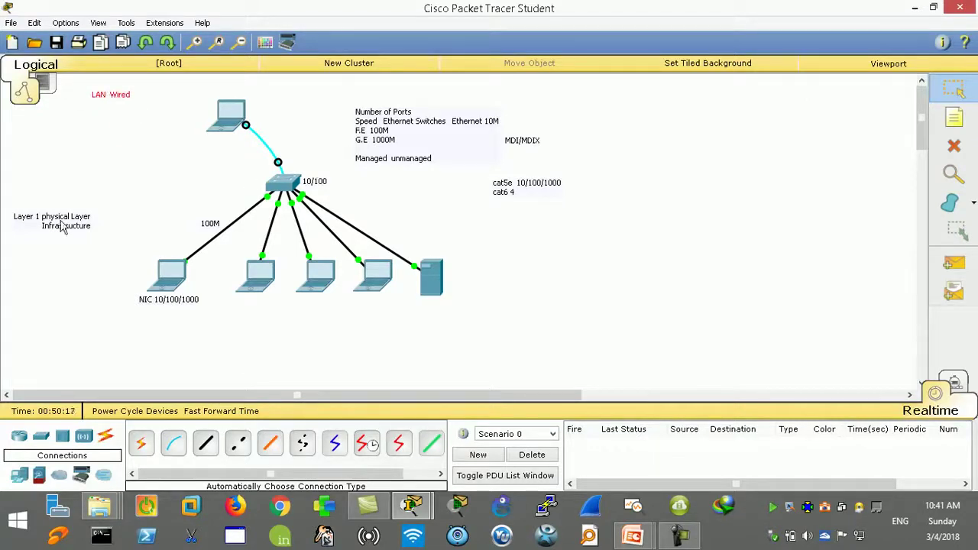
- Save the topology to the Desktop as Lab 1 in .pkt format and close Packet Tracer
{"action": "left_click", "coordinate": [11, 23]}
{"action": "left_click", "coordinate": [46, 88]}
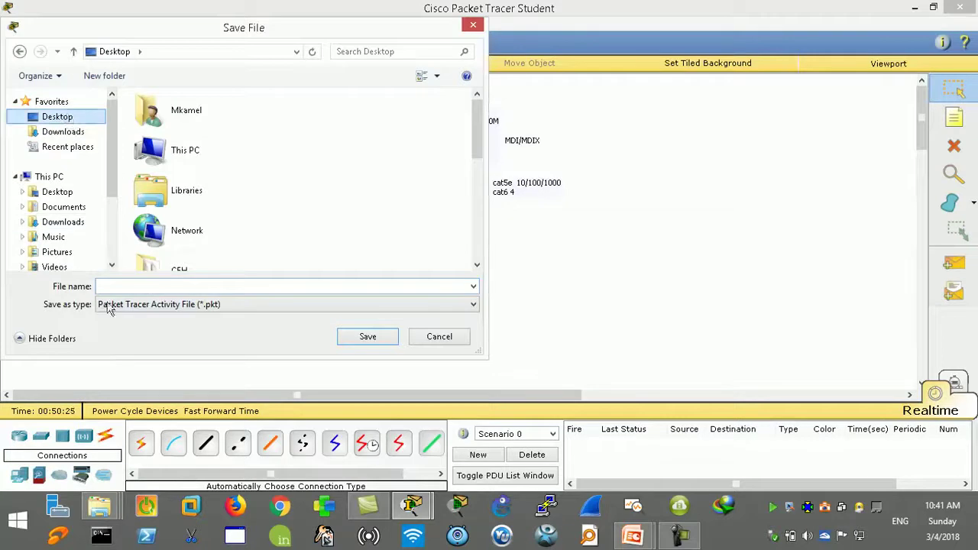
{"action": "type", "text": "Lab 1"}
{"action": "key", "text": "Return"}
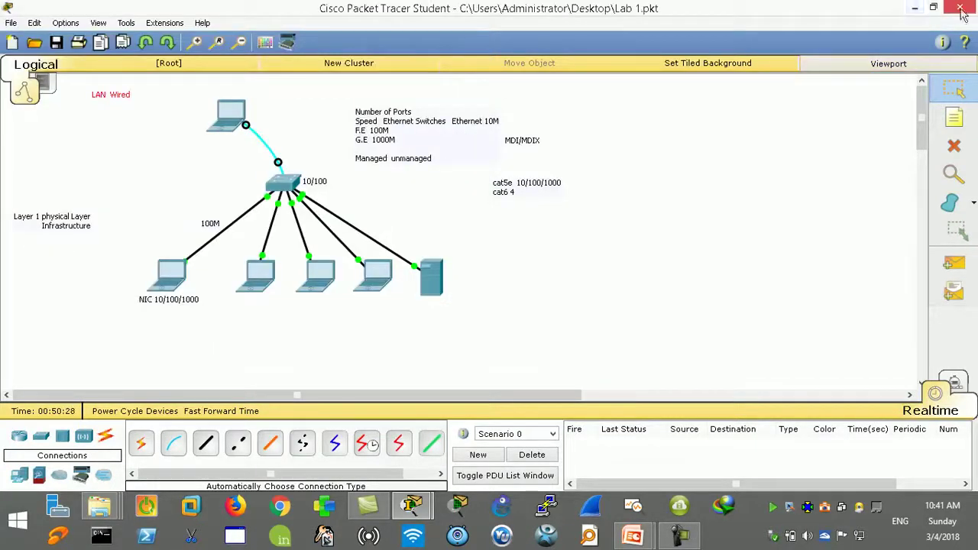
{"action": "left_click", "coordinate": [960, 9]}
{"action": "left_click", "coordinate": [561, 263]}
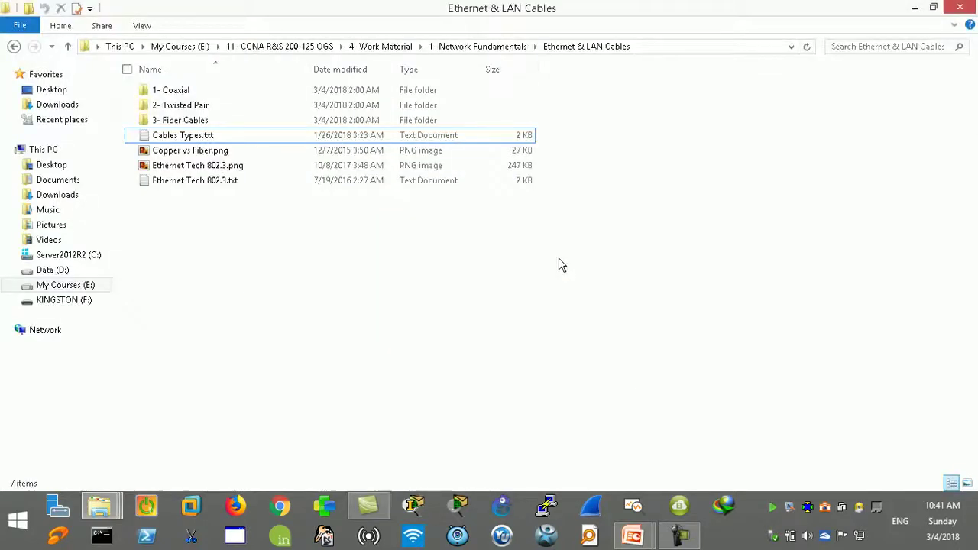
- Minimize the open folder windows to show the desktop
{"action": "left_click", "coordinate": [915, 7]}
{"action": "left_click", "coordinate": [915, 8]}
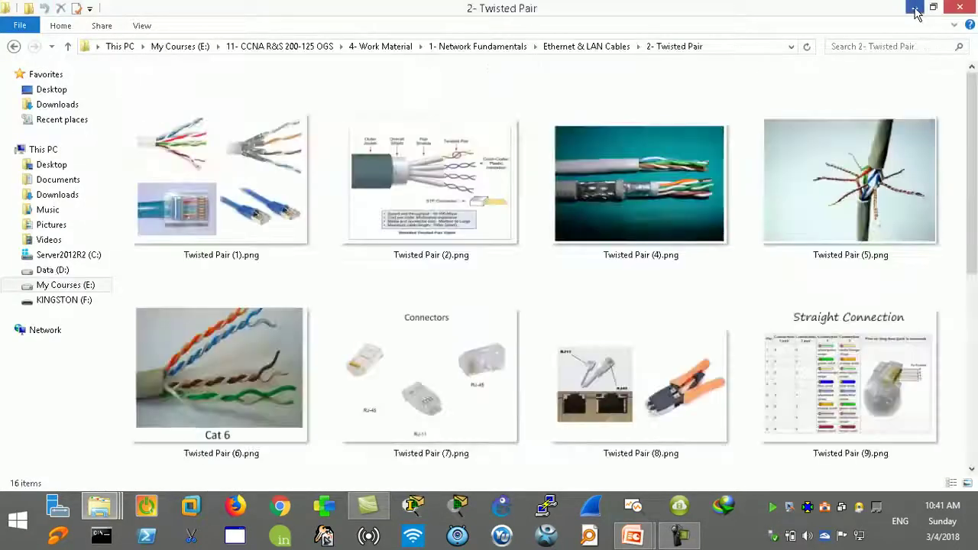
{"action": "left_click", "coordinate": [914, 7]}
{"action": "double_click", "coordinate": [26, 165]}
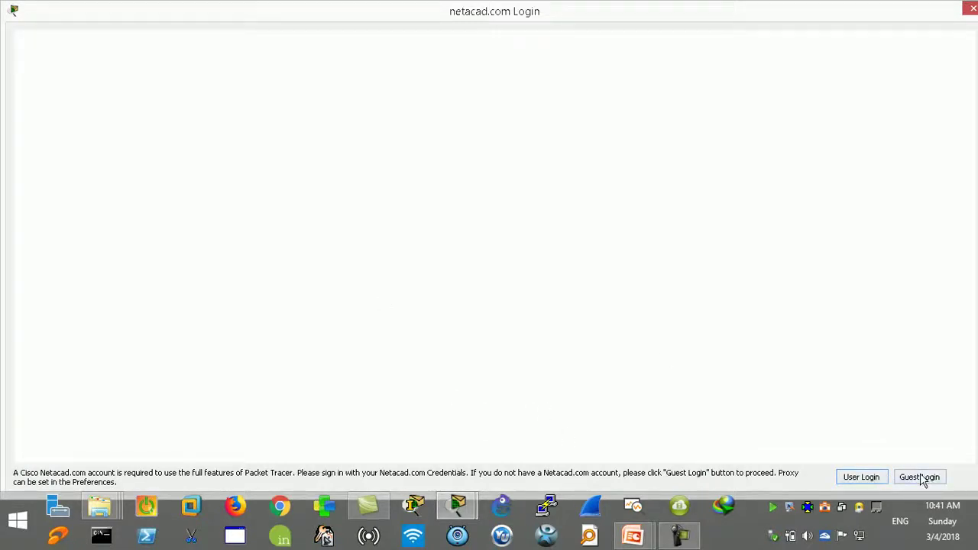
{"action": "left_click", "coordinate": [923, 476]}
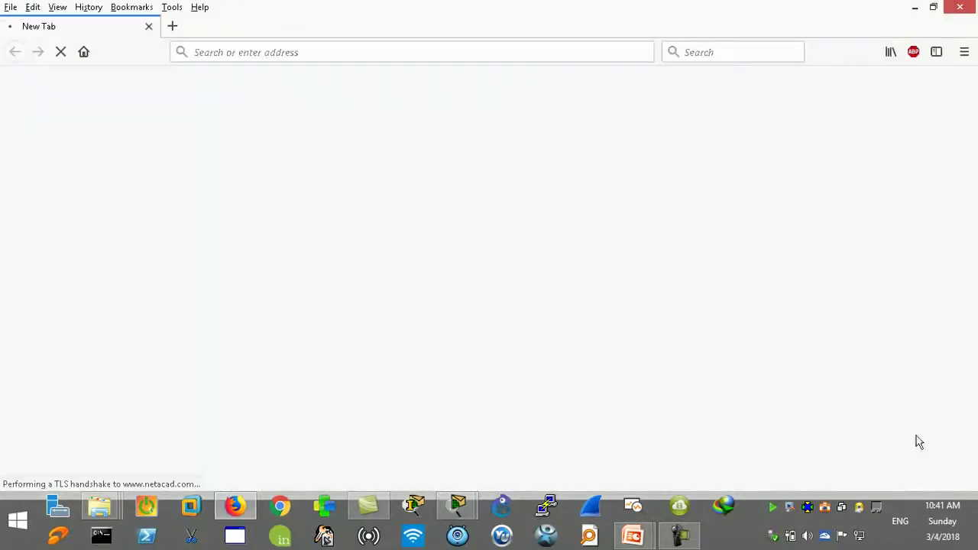
{"action": "left_click", "coordinate": [960, 9]}
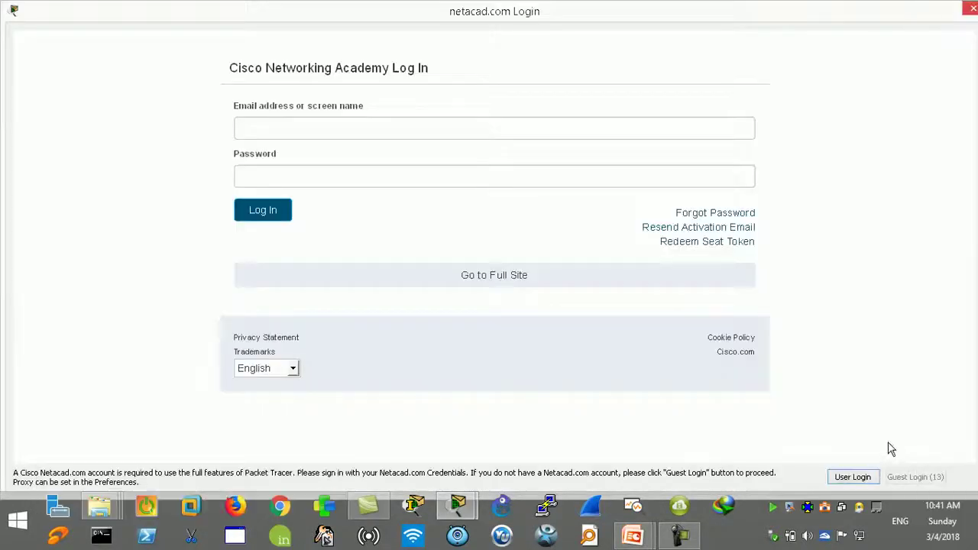
{"action": "left_click", "coordinate": [972, 10]}
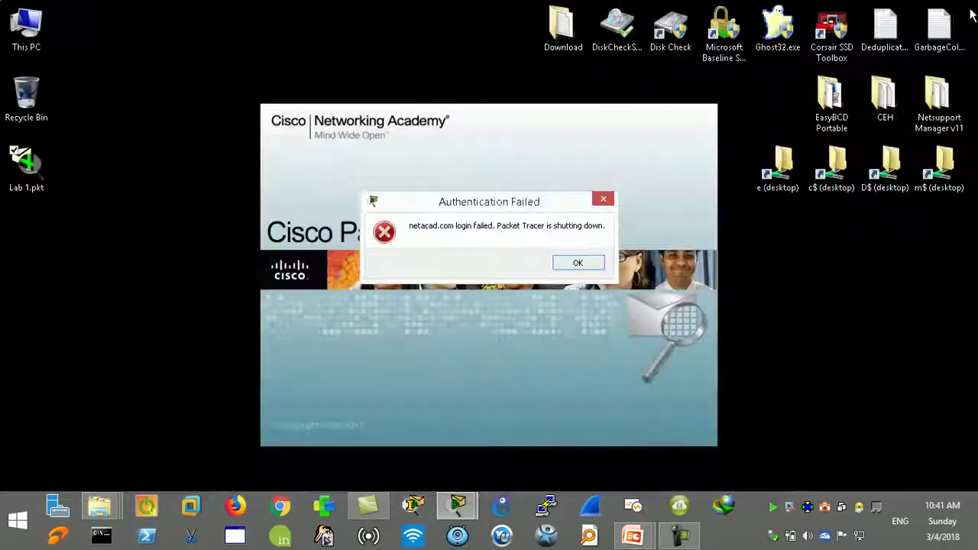
{"action": "left_click", "coordinate": [582, 263]}
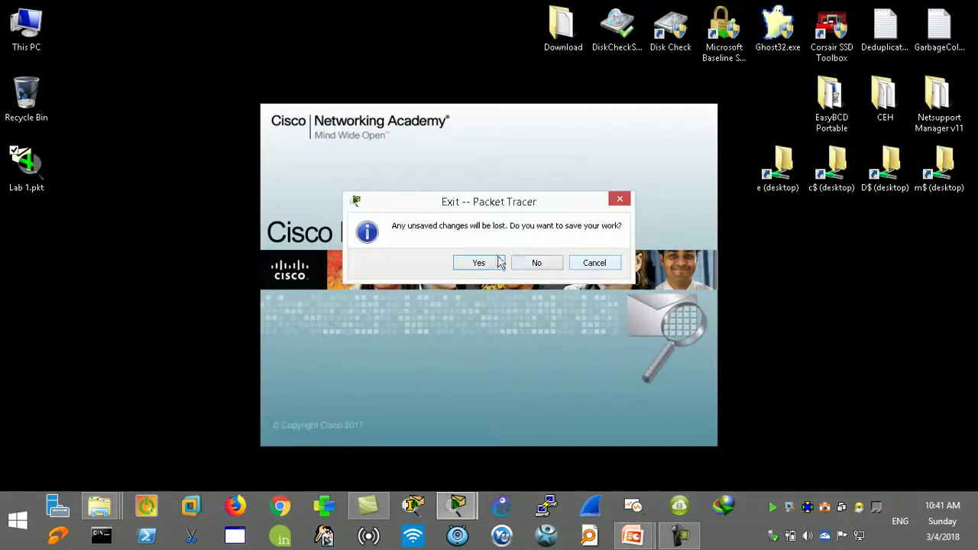
{"action": "left_click", "coordinate": [539, 264]}
- Open Lab 1.pkt from the desktop with PacketTracer6, keeping it as the app for all .pkt files, and maximize the topology window
{"action": "right_click", "coordinate": [22, 168]}
{"action": "mouse_move", "coordinate": [105, 214]}
{"action": "left_click", "coordinate": [245, 228]}
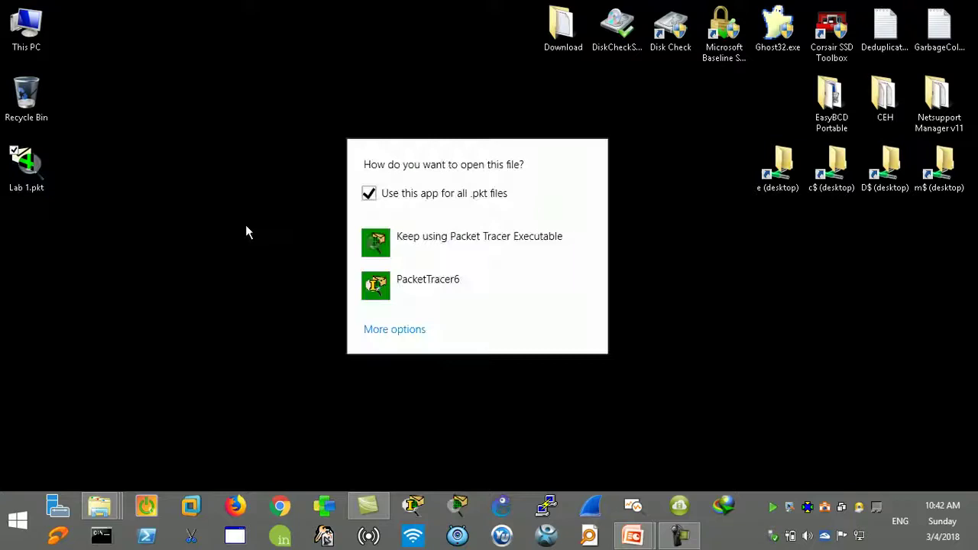
{"action": "left_click", "coordinate": [430, 286]}
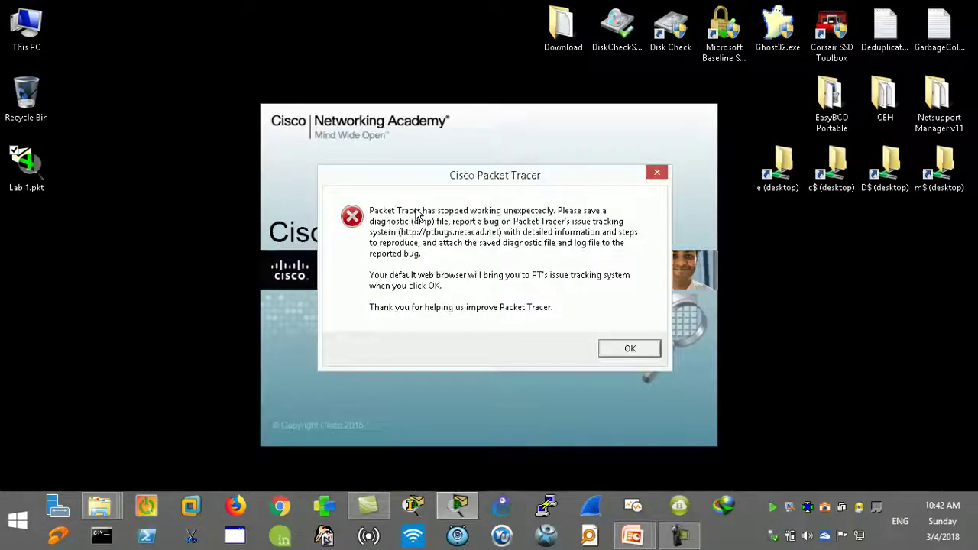
{"action": "left_click", "coordinate": [615, 348]}
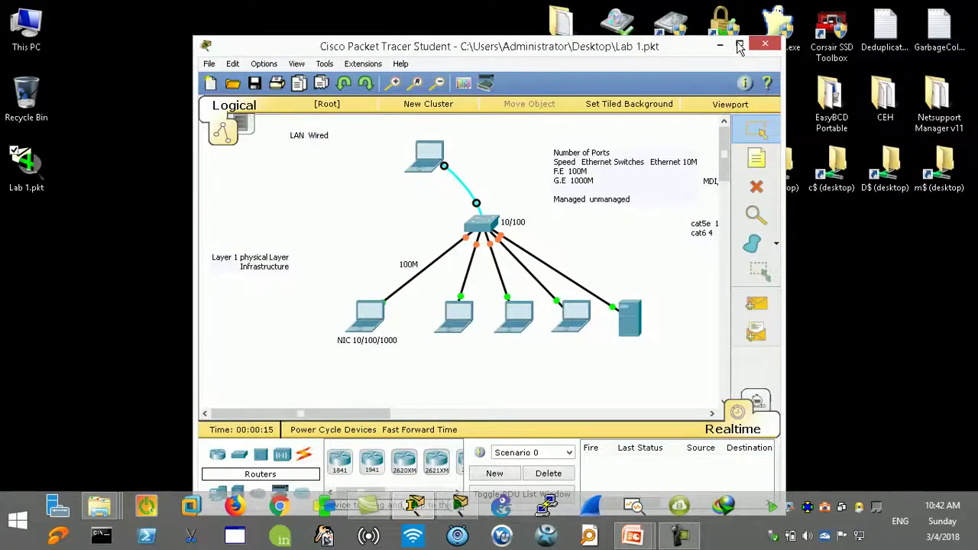
{"action": "left_click", "coordinate": [739, 46]}
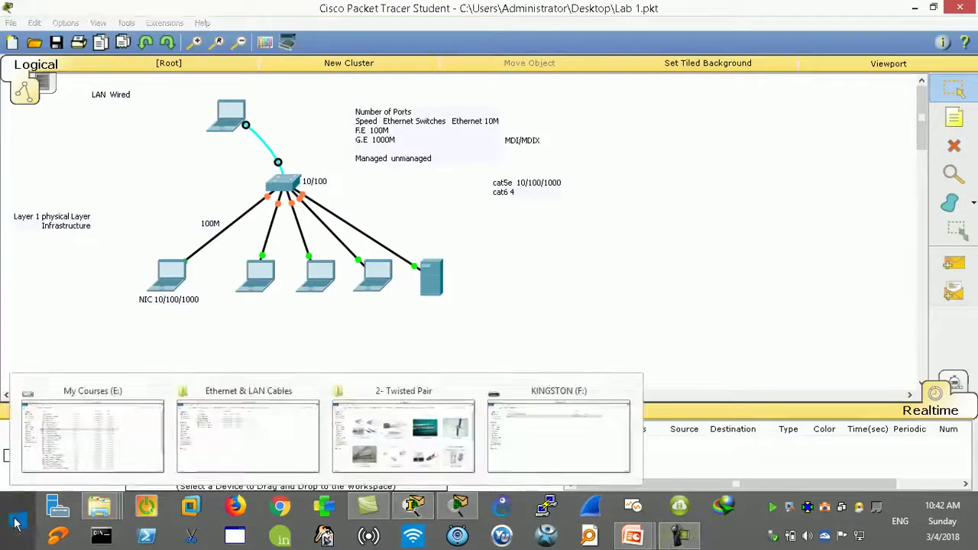